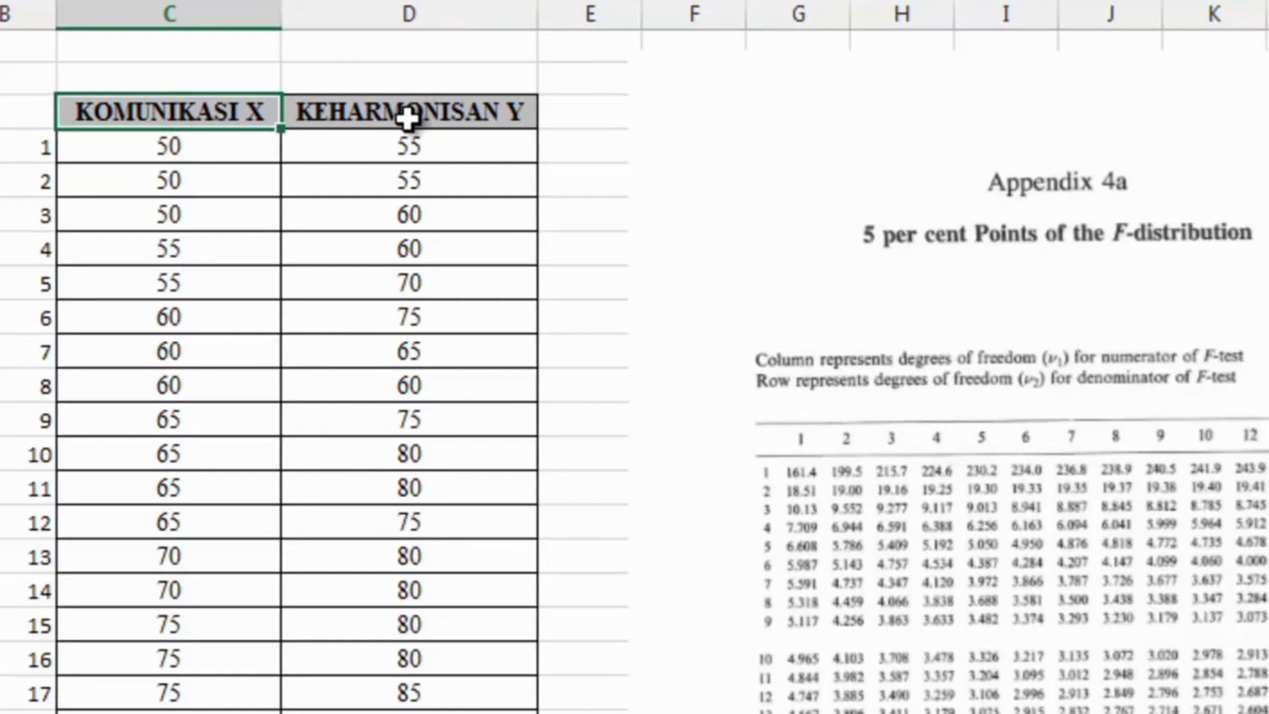
Review the KOMUNIKASI X and KEHARMONISAN Y data columns and the adjacent F-distribution table.
left_click(408, 117)
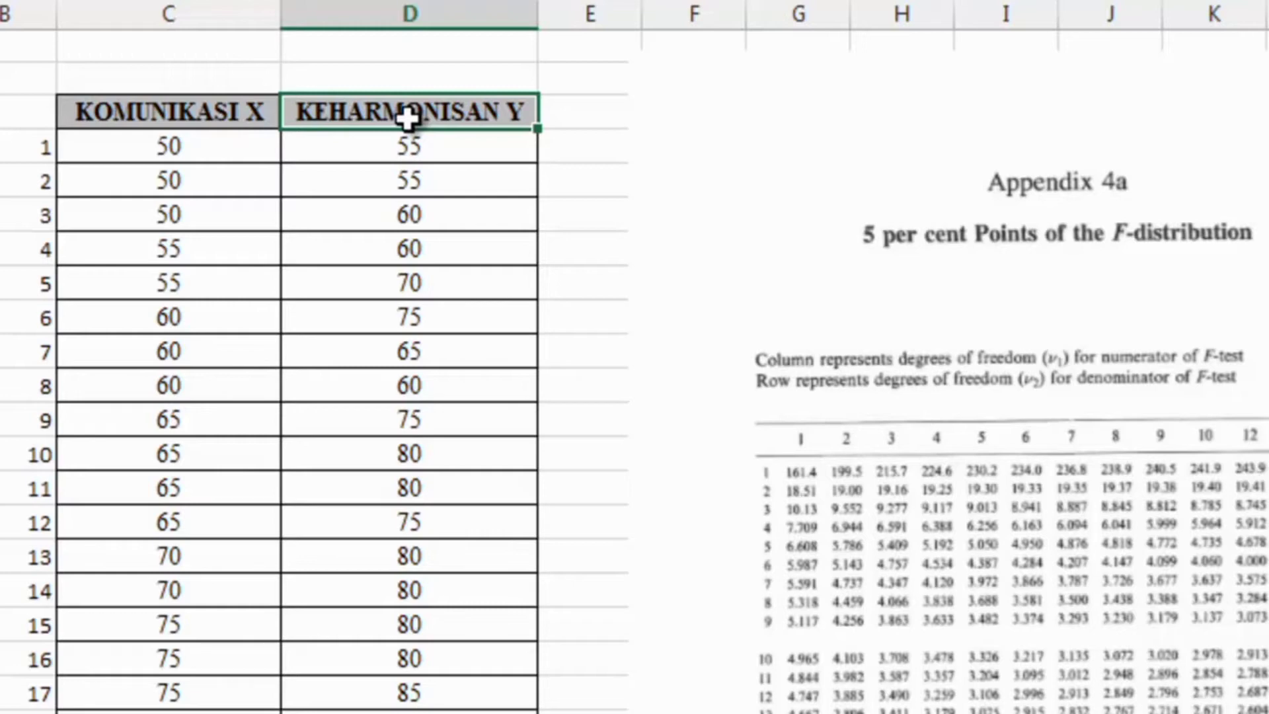
left_click(193, 157)
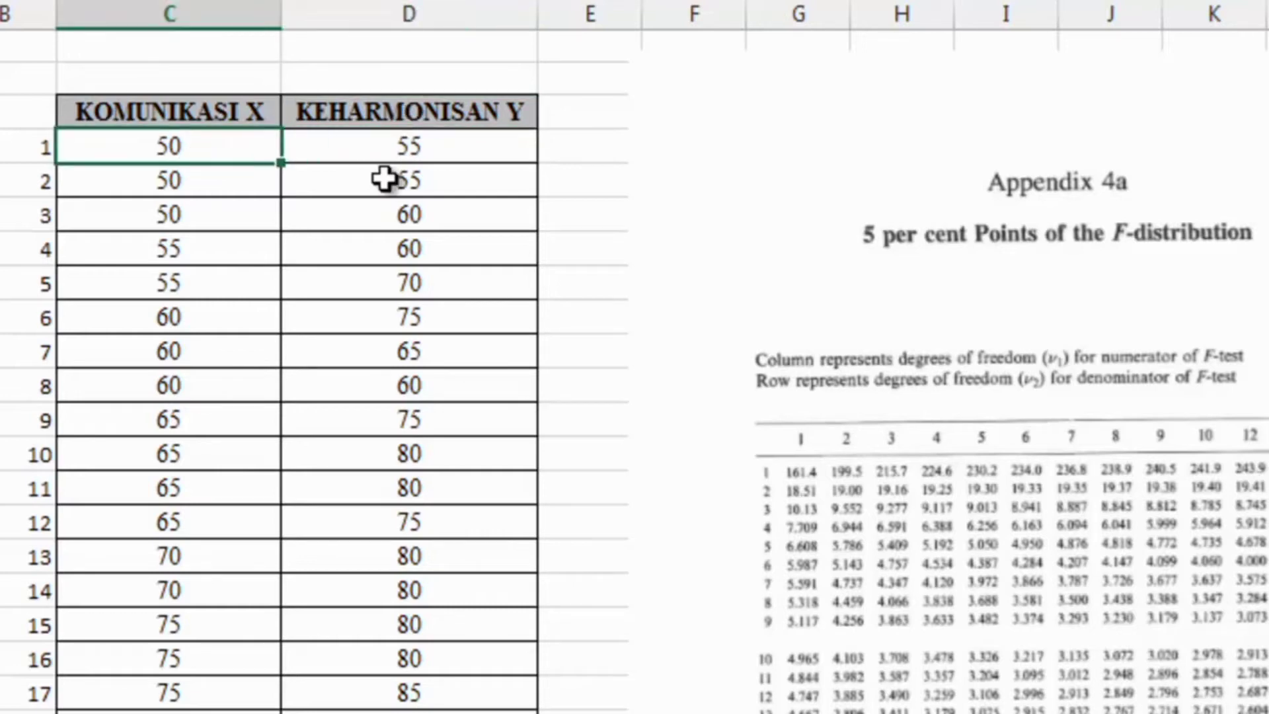
left_click(369, 158)
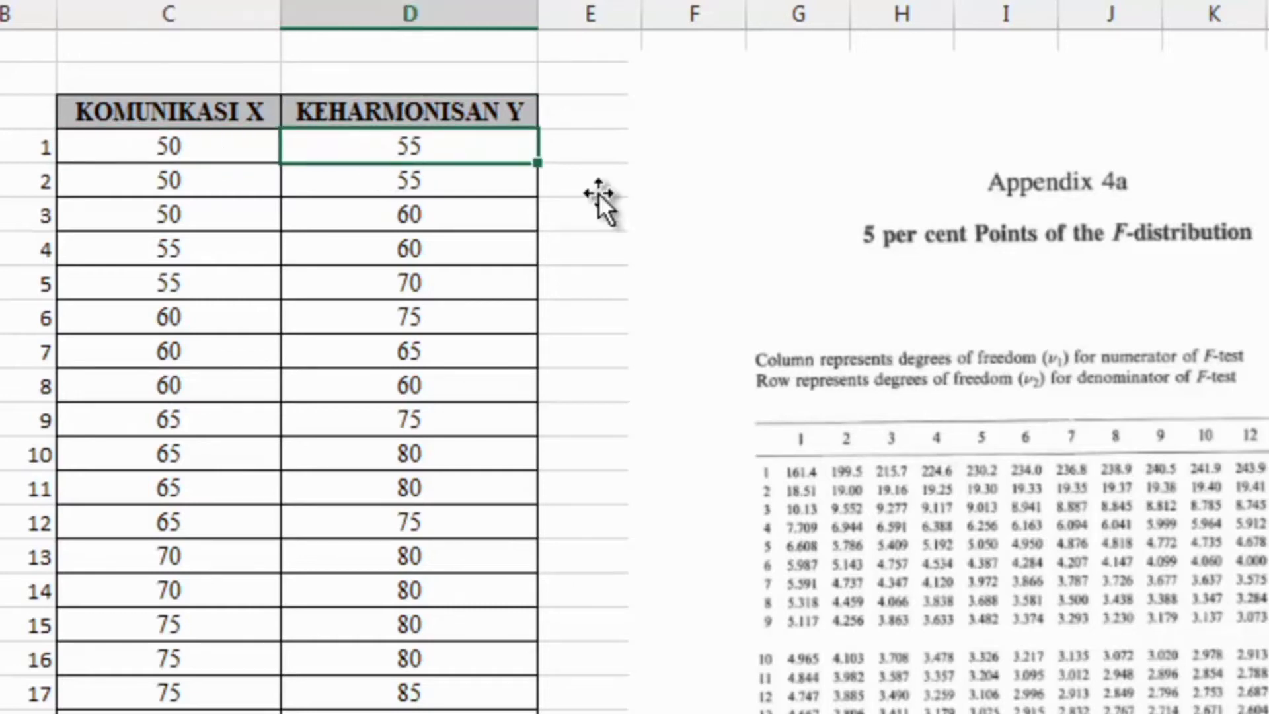
left_click(954, 266)
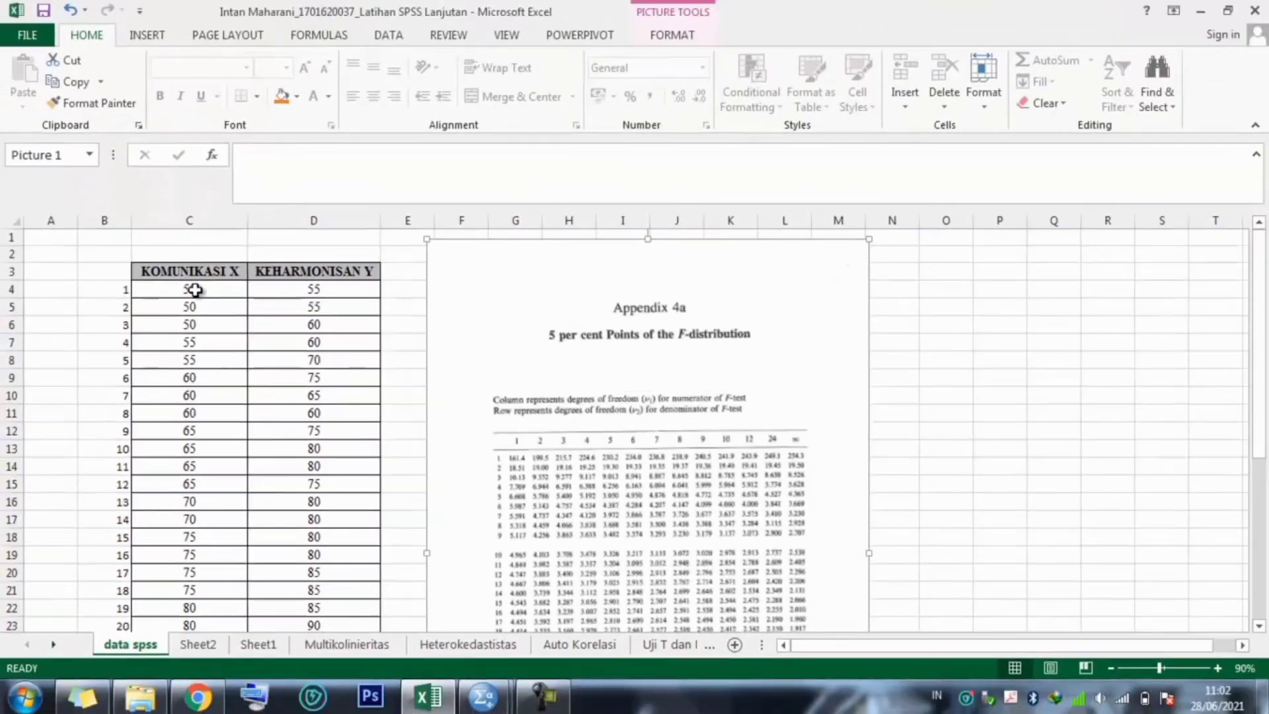
left_click(179, 147)
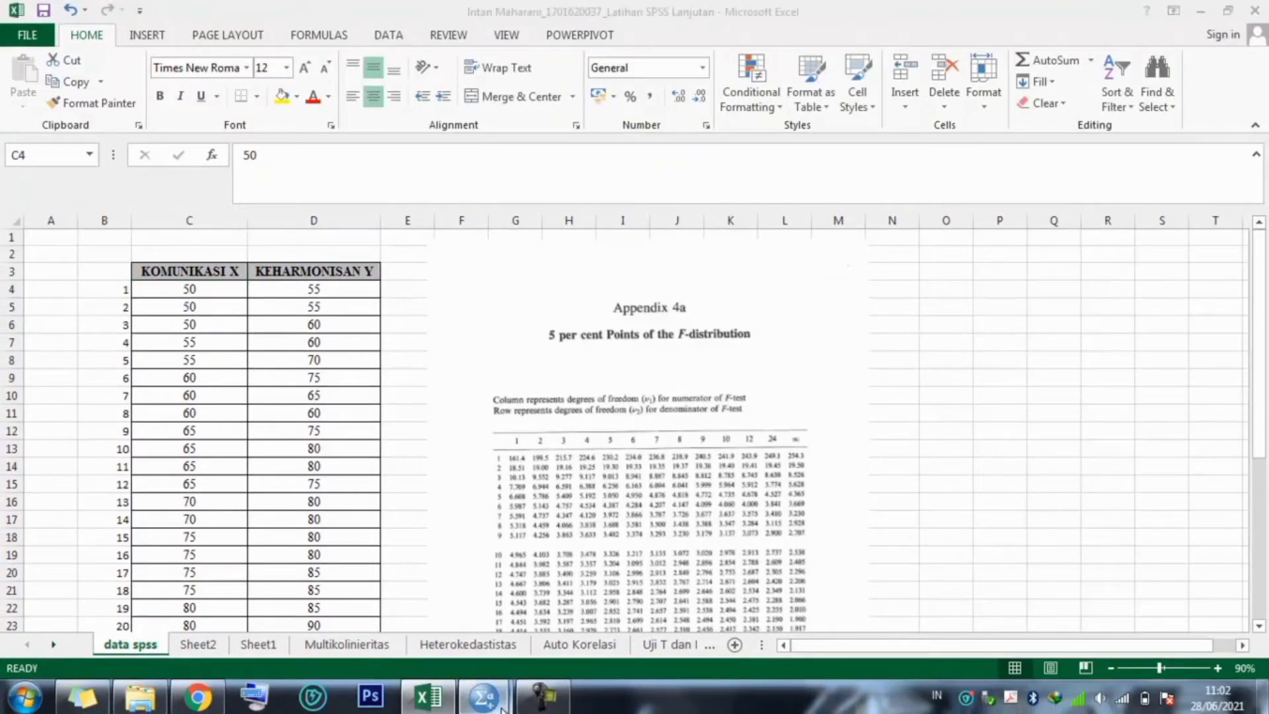
Switch to the SPSS Data Editor and look over the first two columns of the empty data sheet.
left_click(483, 697)
left_click(408, 638)
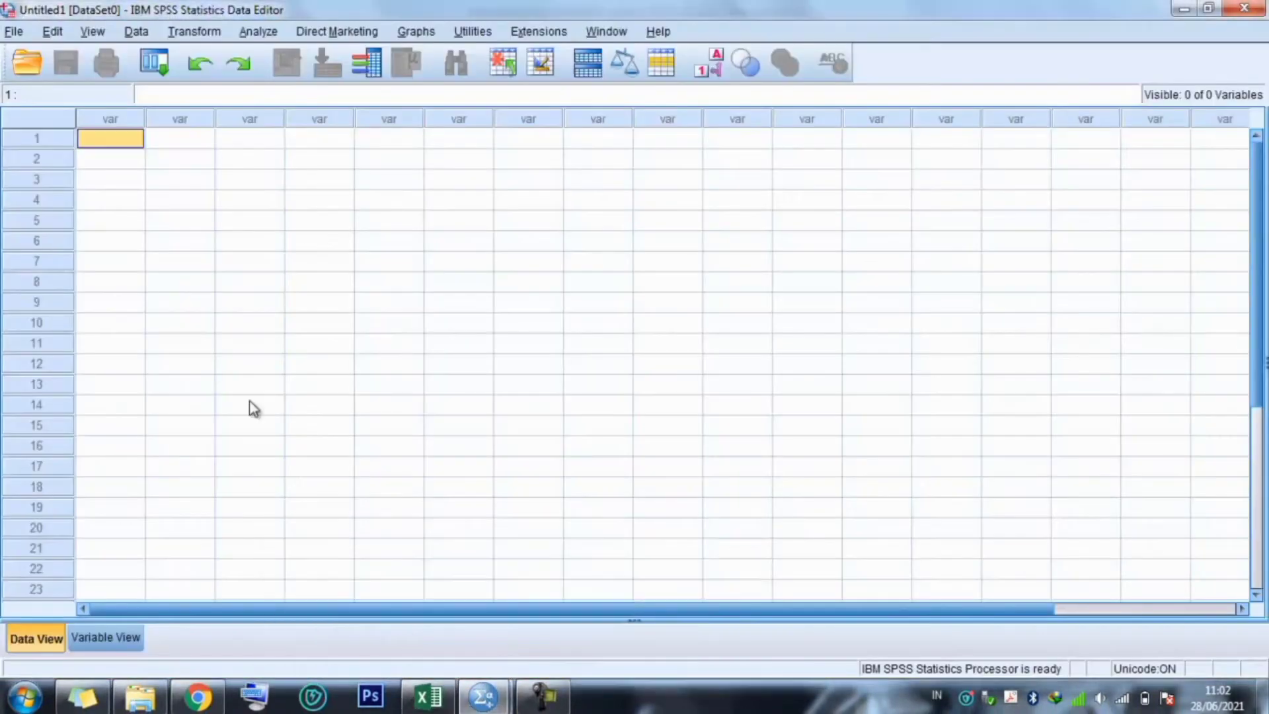
left_click(121, 202)
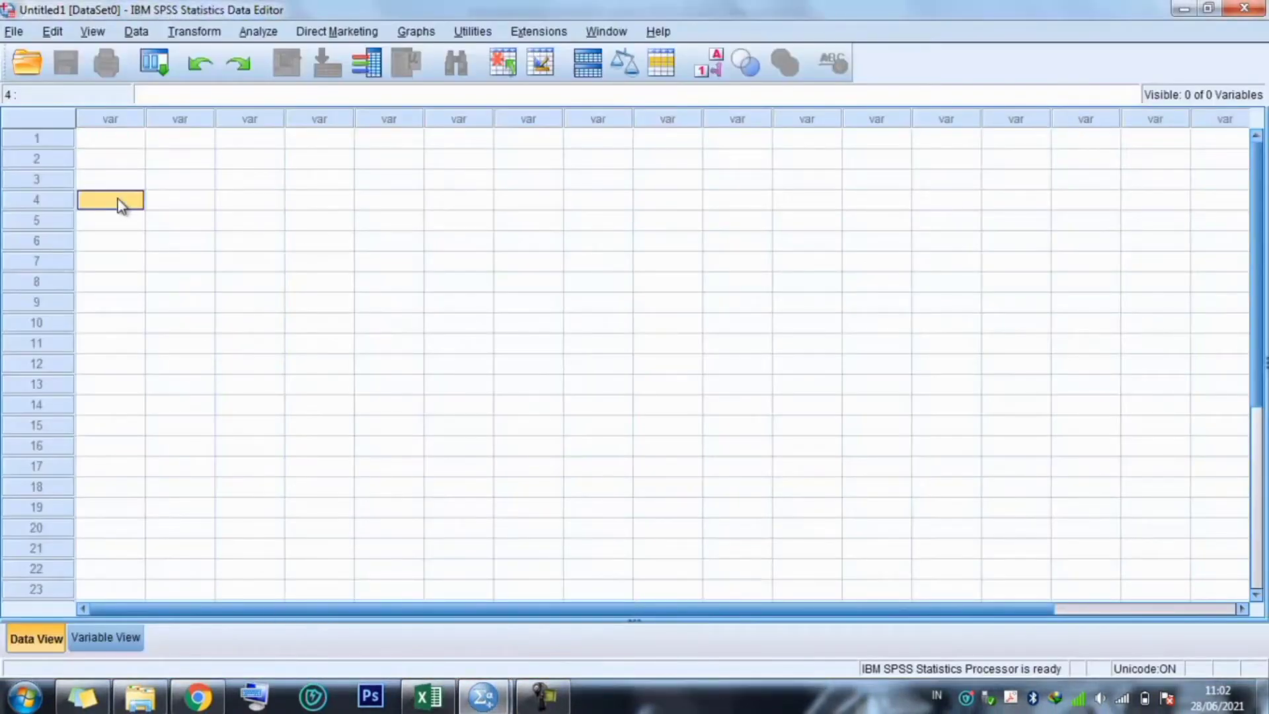
left_click(122, 141)
left_click(186, 142)
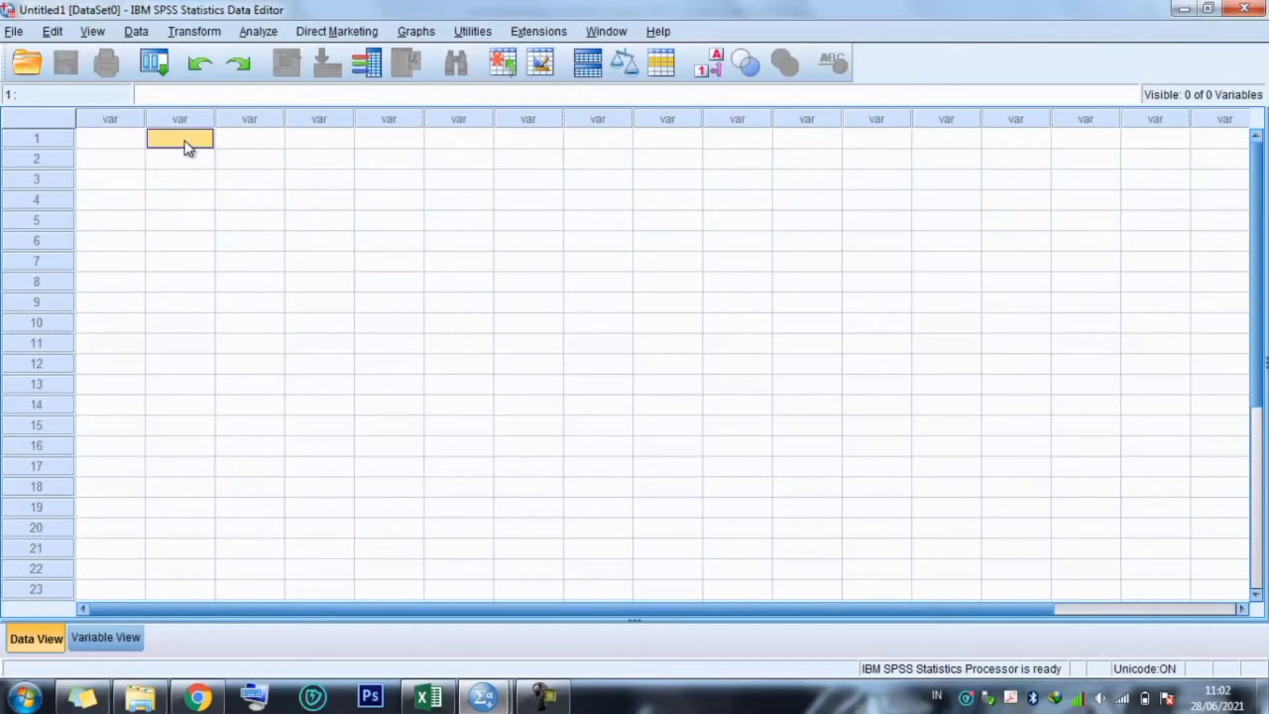
left_click(111, 140)
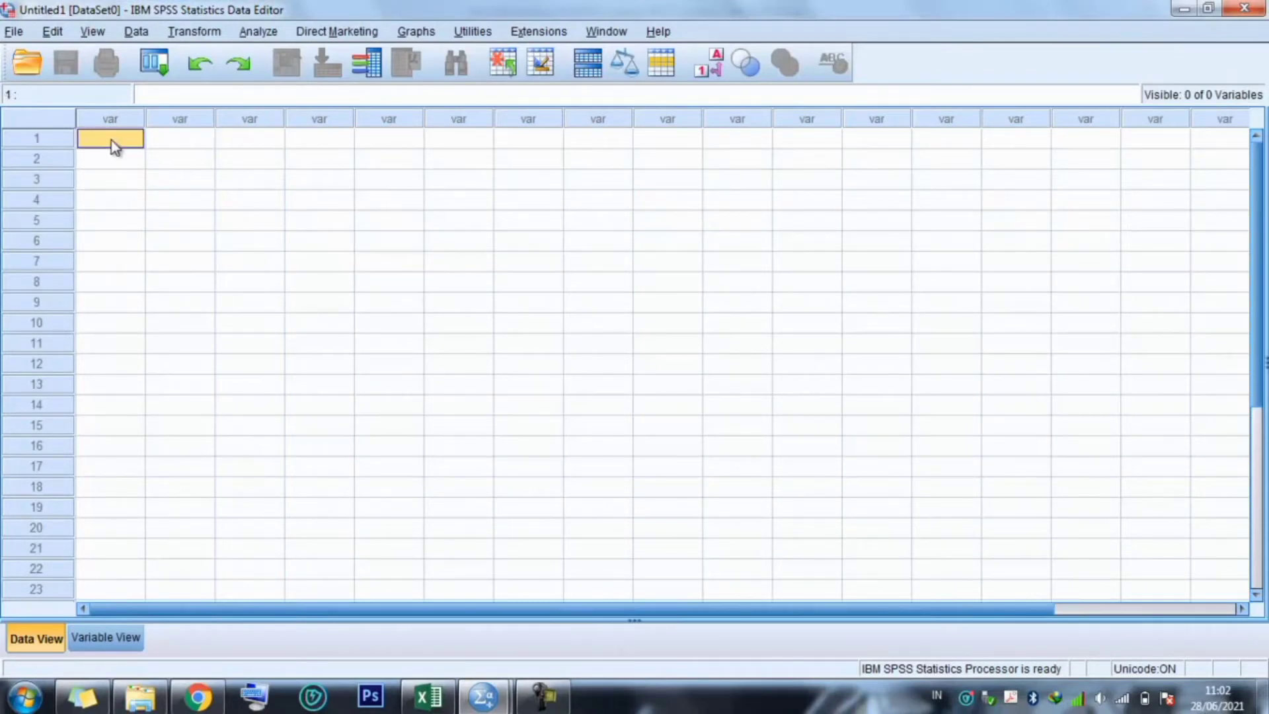
left_click(164, 140)
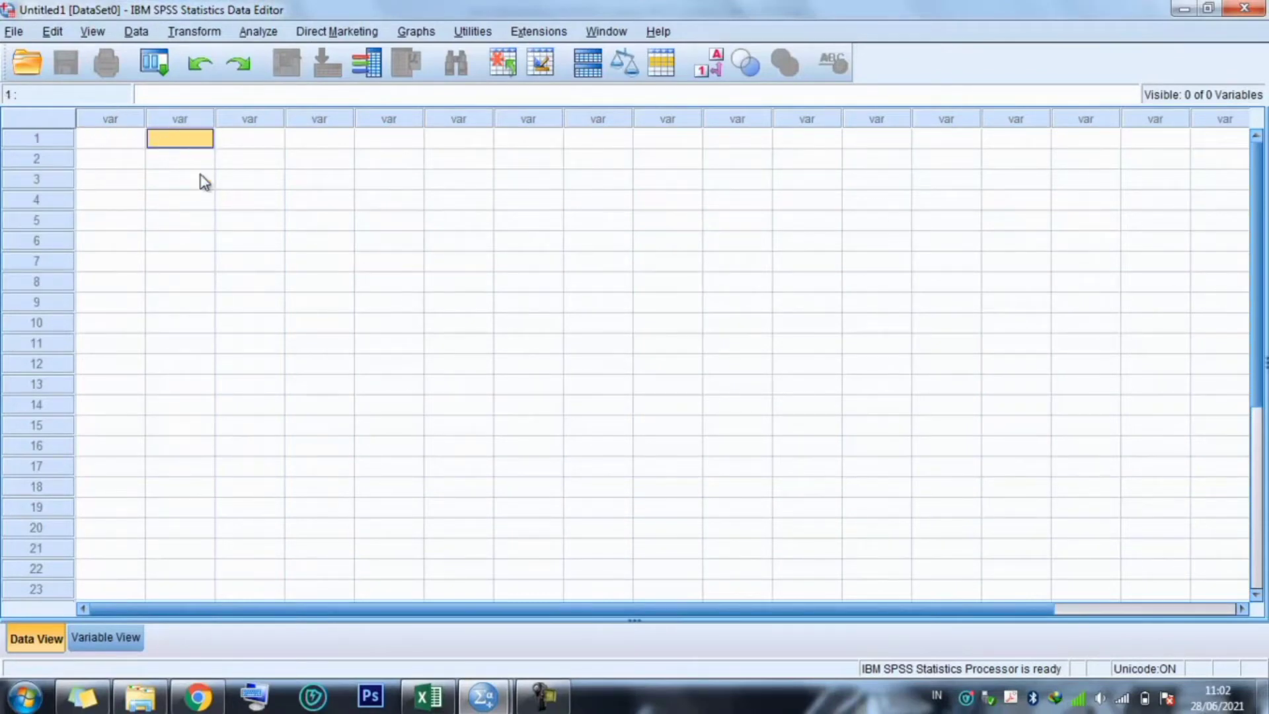
Switch to Excel and copy the 30 rows of KOMUNIKASI X and KEHARMONISAN Y values in C4:D33, without the headers.
left_click(422, 706)
left_click(209, 340)
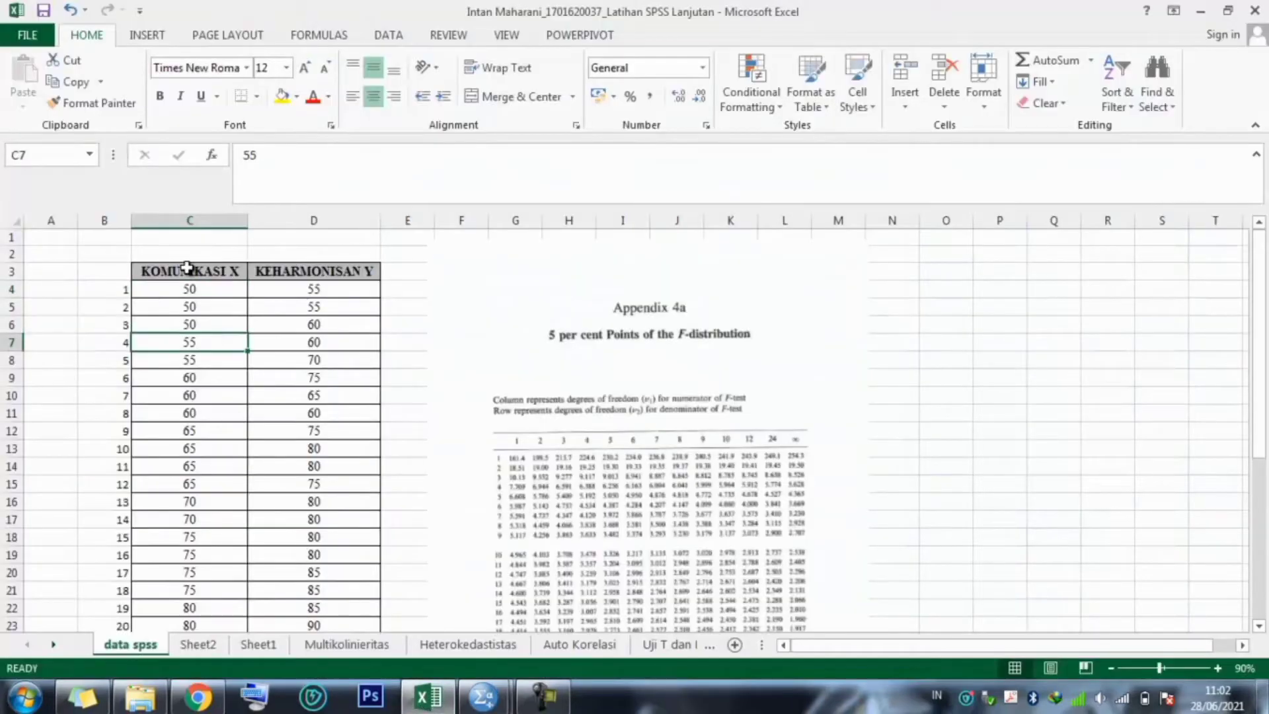
left_click(188, 286)
key("shift+Right")
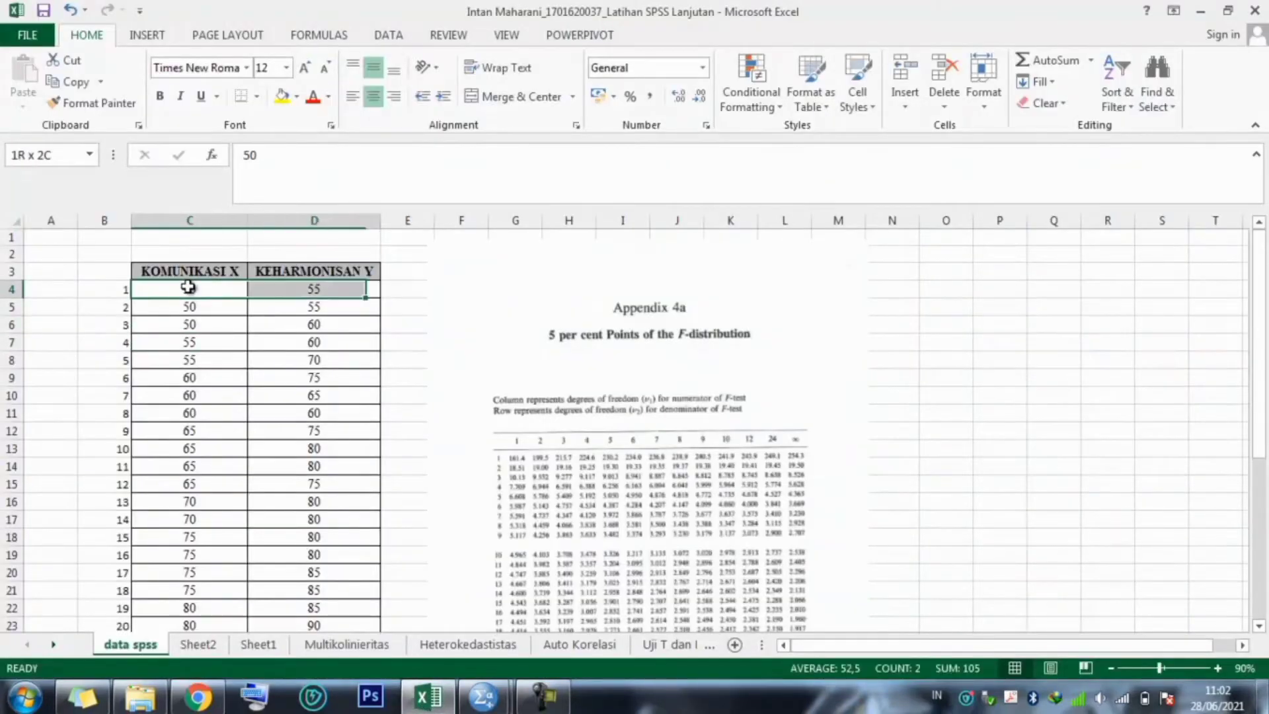
key("shift+Down")
key("shift+Down")
key("shift+Down")
key("shift+Down")
key("shift+Down")
key("shift+Down")
key("shift+Down")
key("shift+Down")
key("shift+Down")
key("shift+Down")
key("shift+Down")
key("shift+Down")
key("shift+Down")
key("shift+Down")
key("shift+Down")
key("shift+Down")
key("shift+Down")
key("shift+Down")
key("shift+Down")
key("shift+Down")
key("shift+Down")
key("shift+Down")
key("shift+Down")
key("shift+Down")
key("shift+Down")
key("shift+Down")
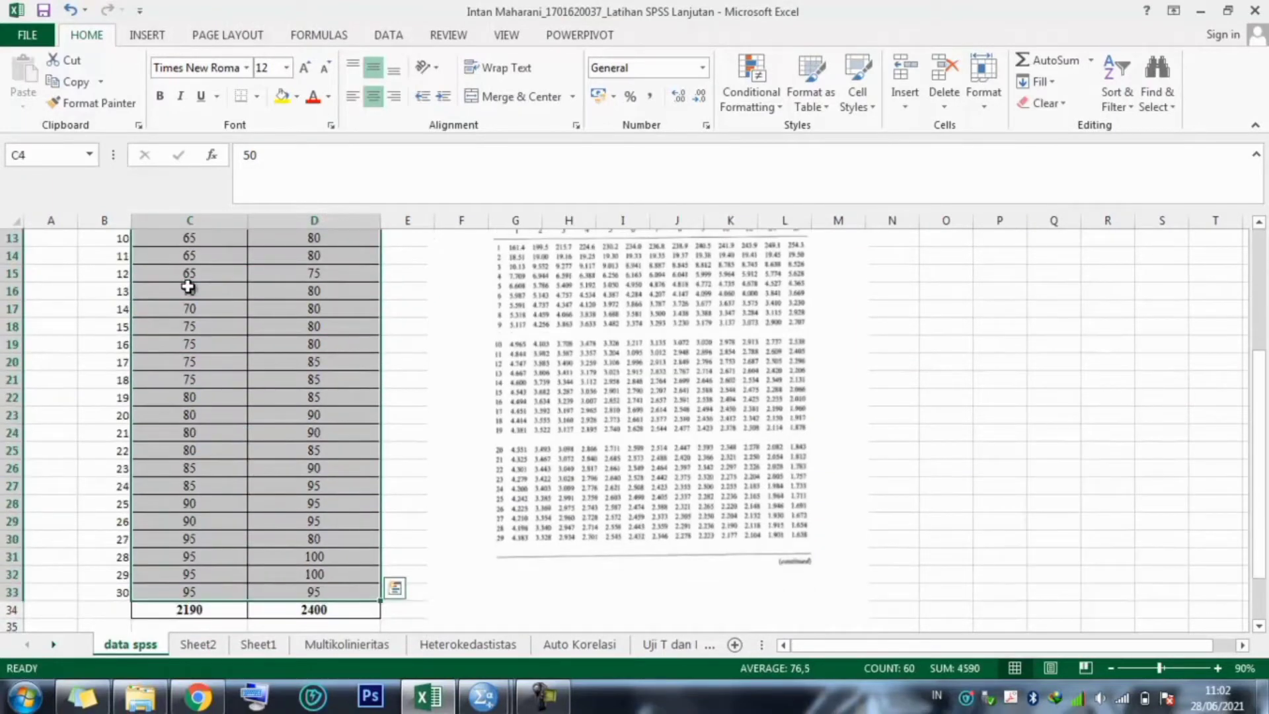
key("ctrl+c")
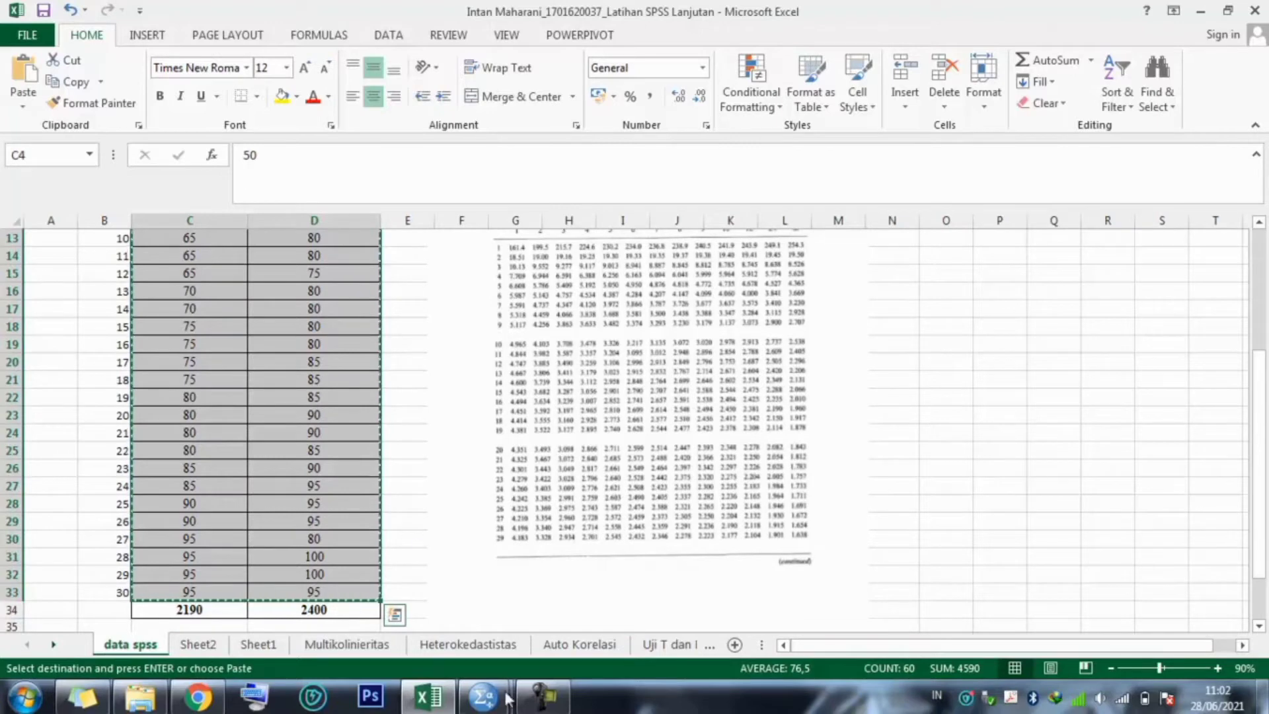
Switch to the SPSS Data Editor, paste the copied values from row 1 of the first column, and check both variable columns.
mouse_move(503, 708)
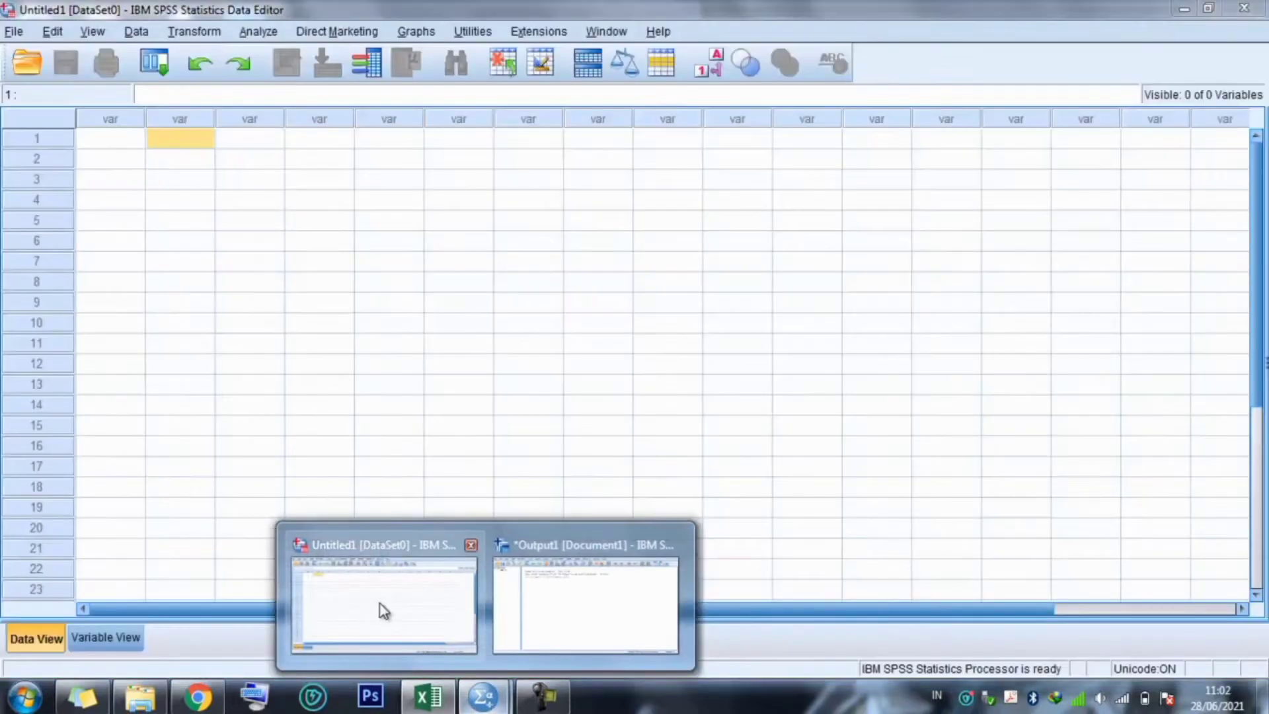
left_click(382, 604)
left_click(119, 151)
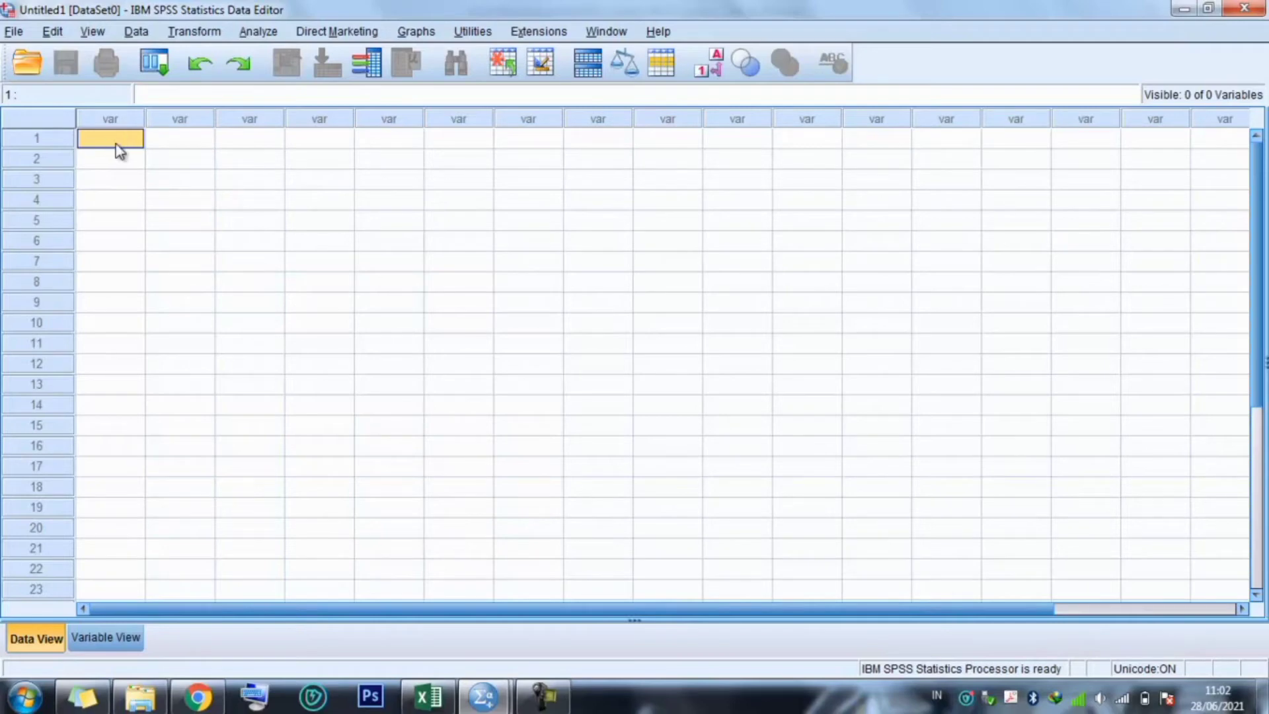
key("ctrl+v")
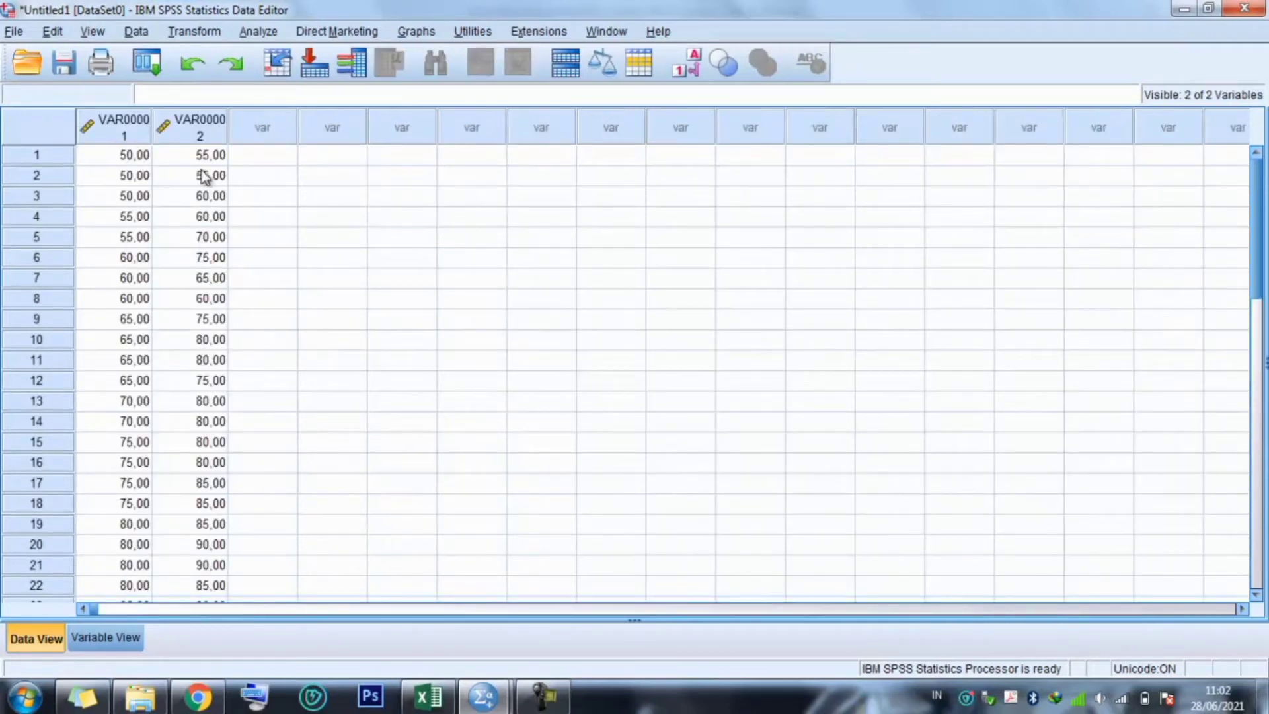
left_click(337, 216)
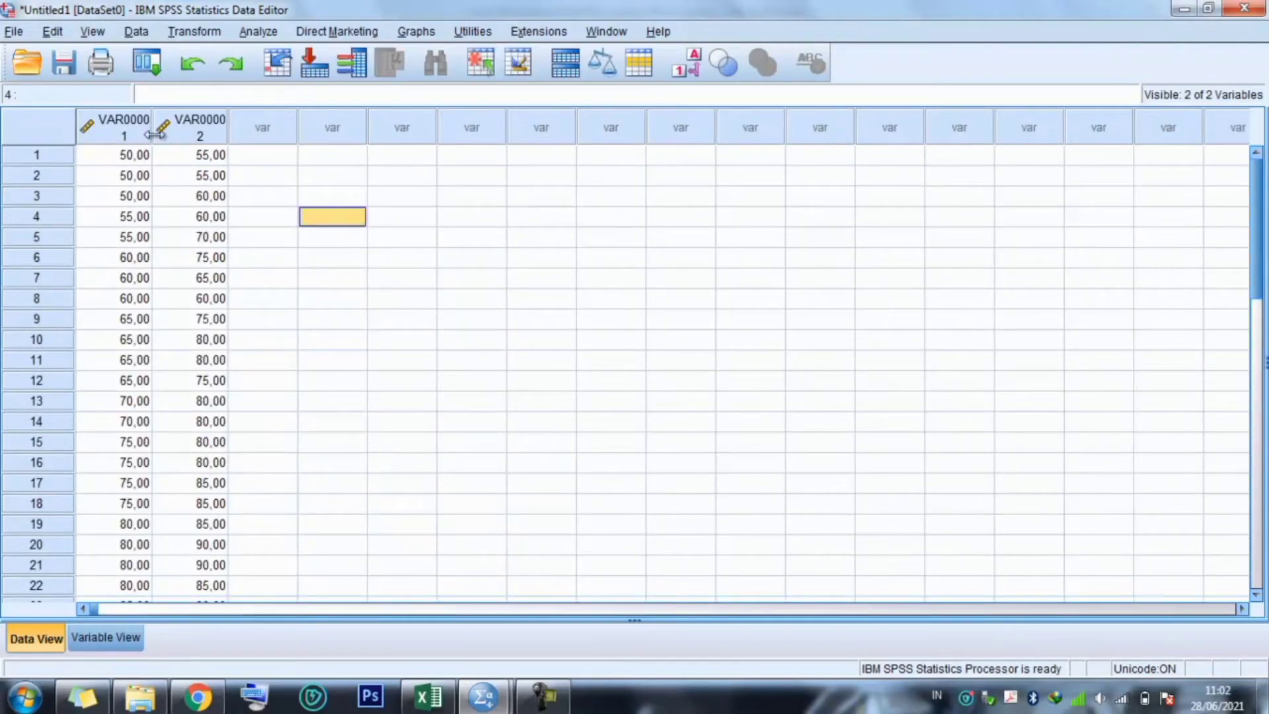
left_click(135, 128)
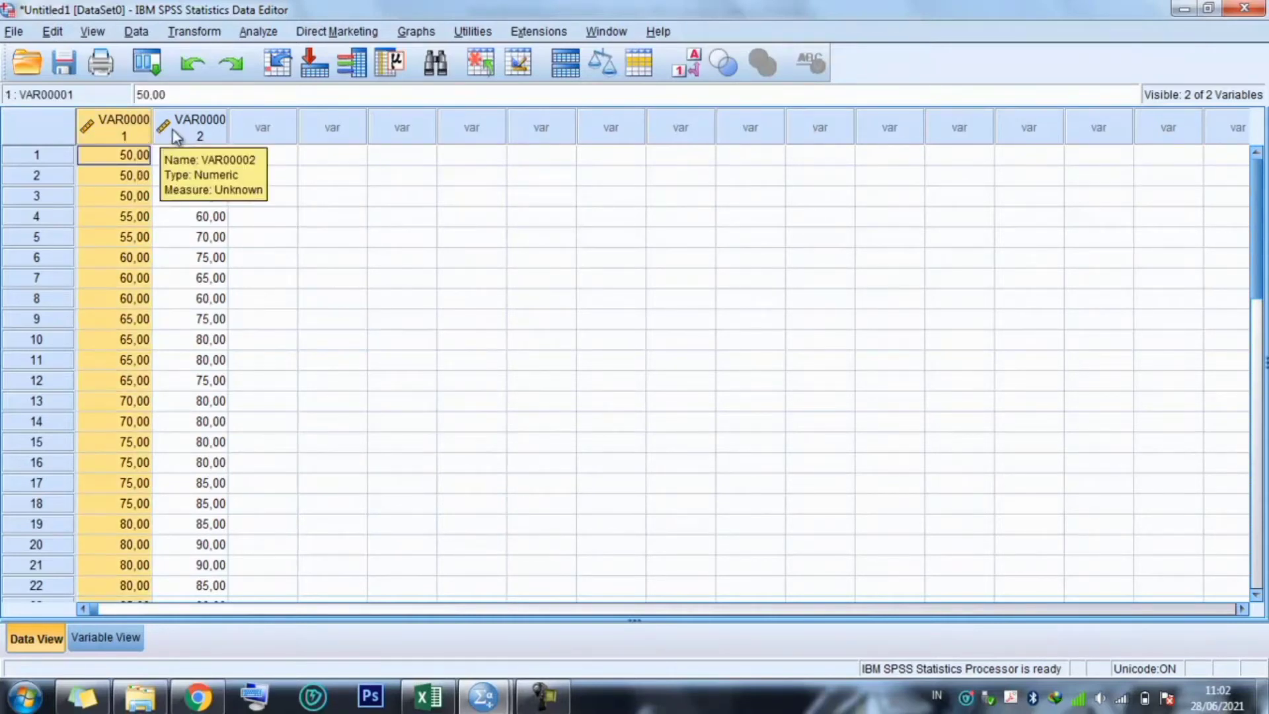
left_click(175, 136)
left_click(146, 135)
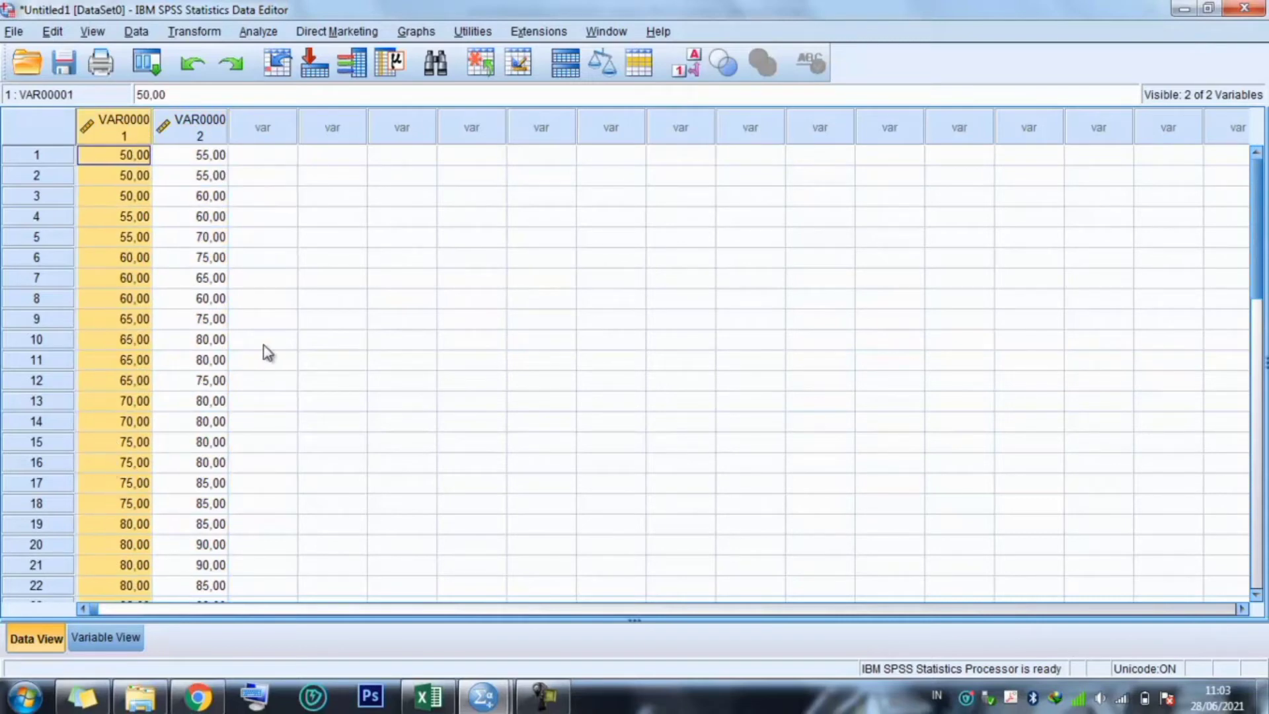
Rename the two variables in the variable definitions as komunikasi and kerharmonisan.
left_click(110, 640)
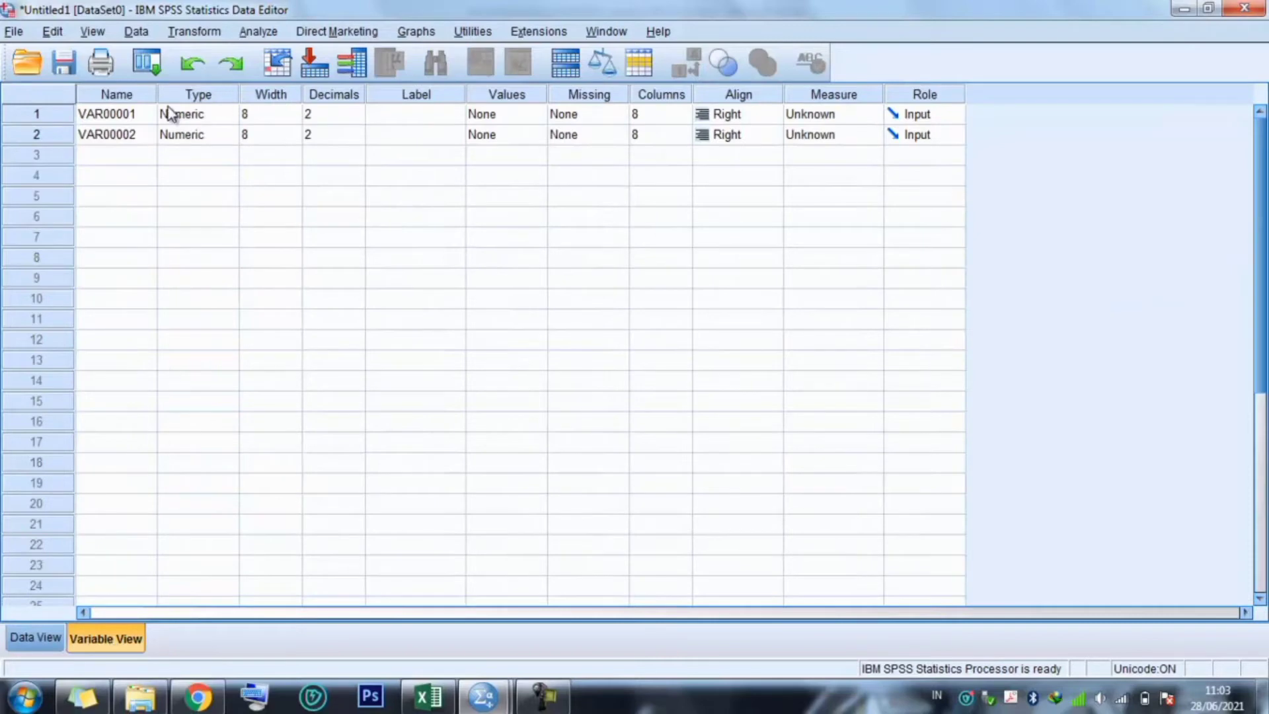
left_click(137, 120)
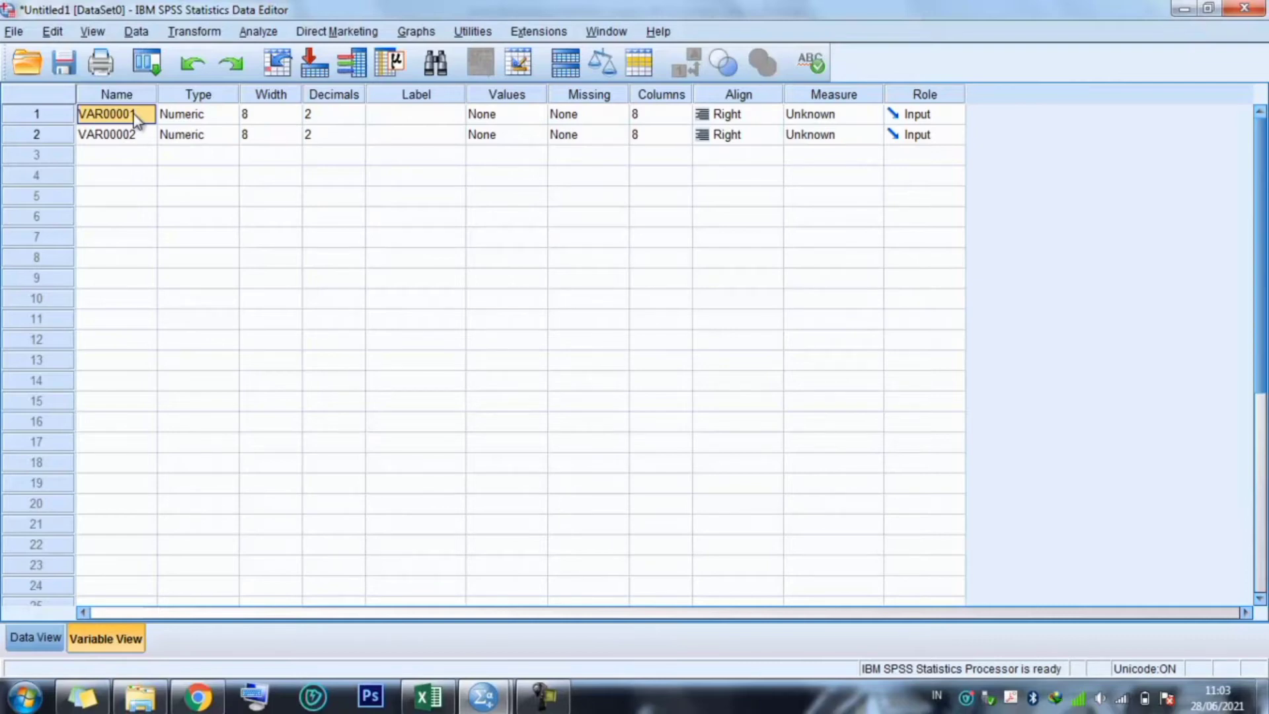
type("komunikasi")
key("Return")
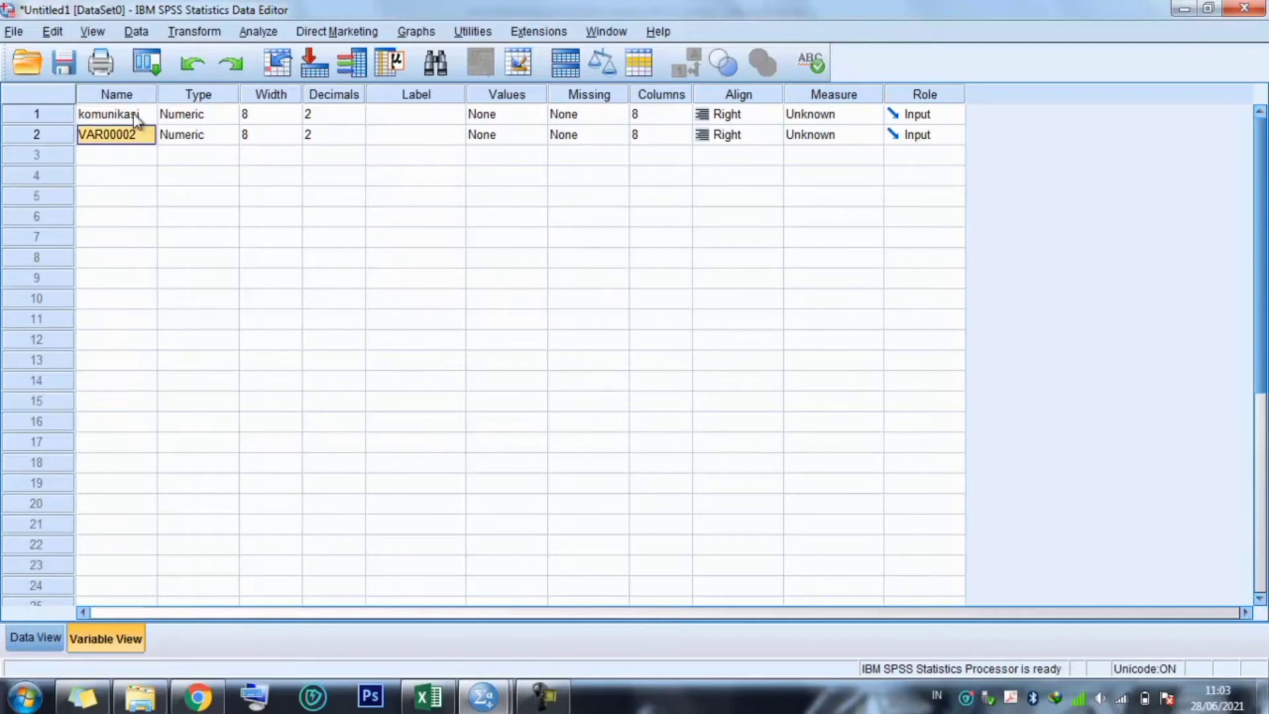
type("kerharm")
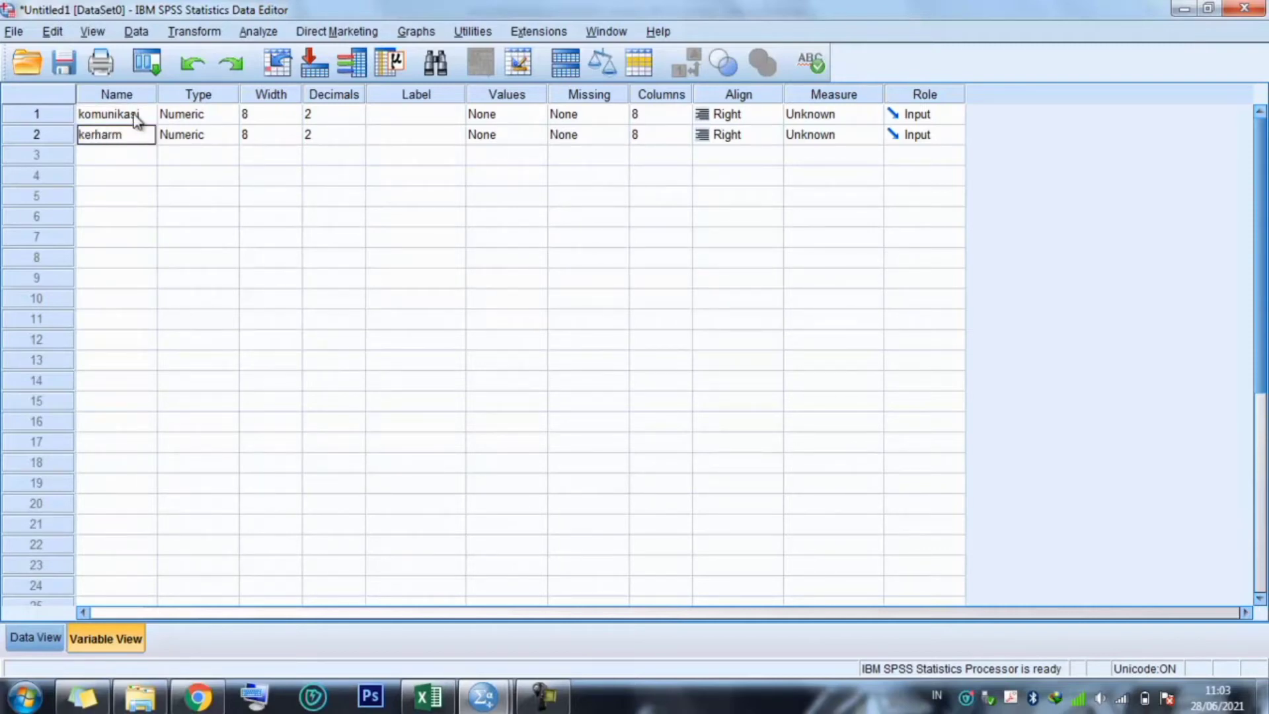
type("onisan")
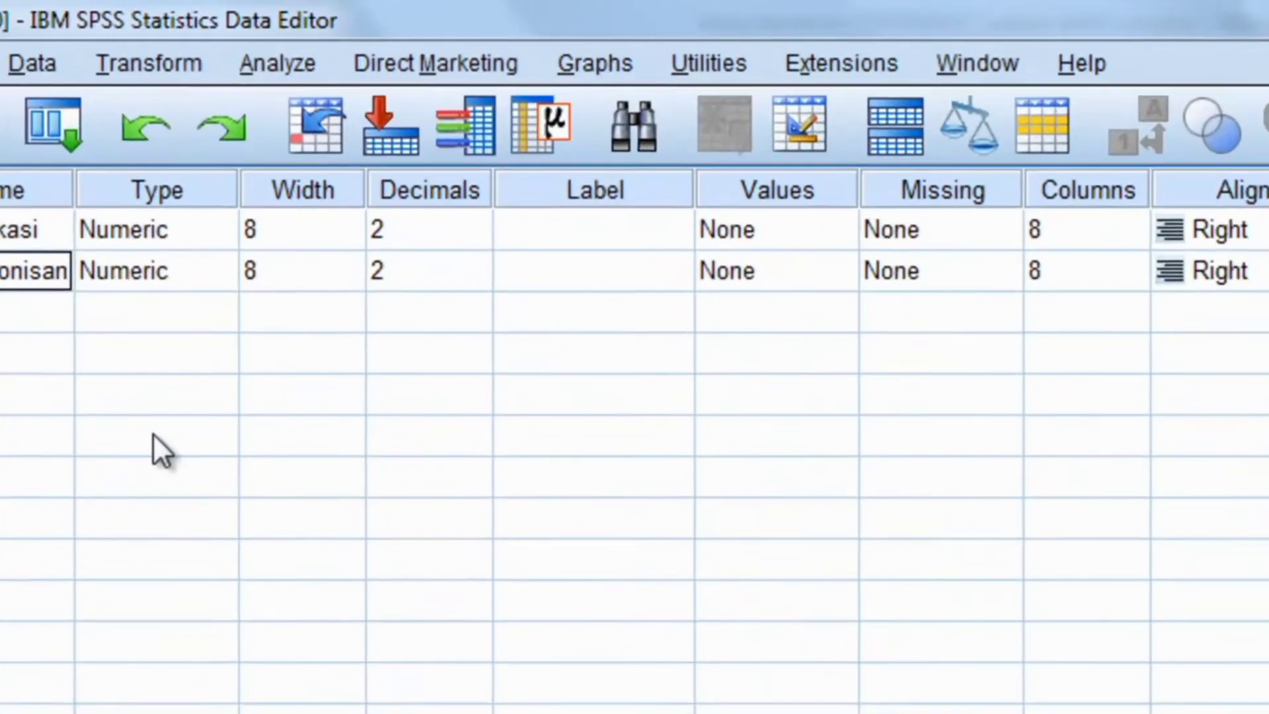
left_click(196, 217)
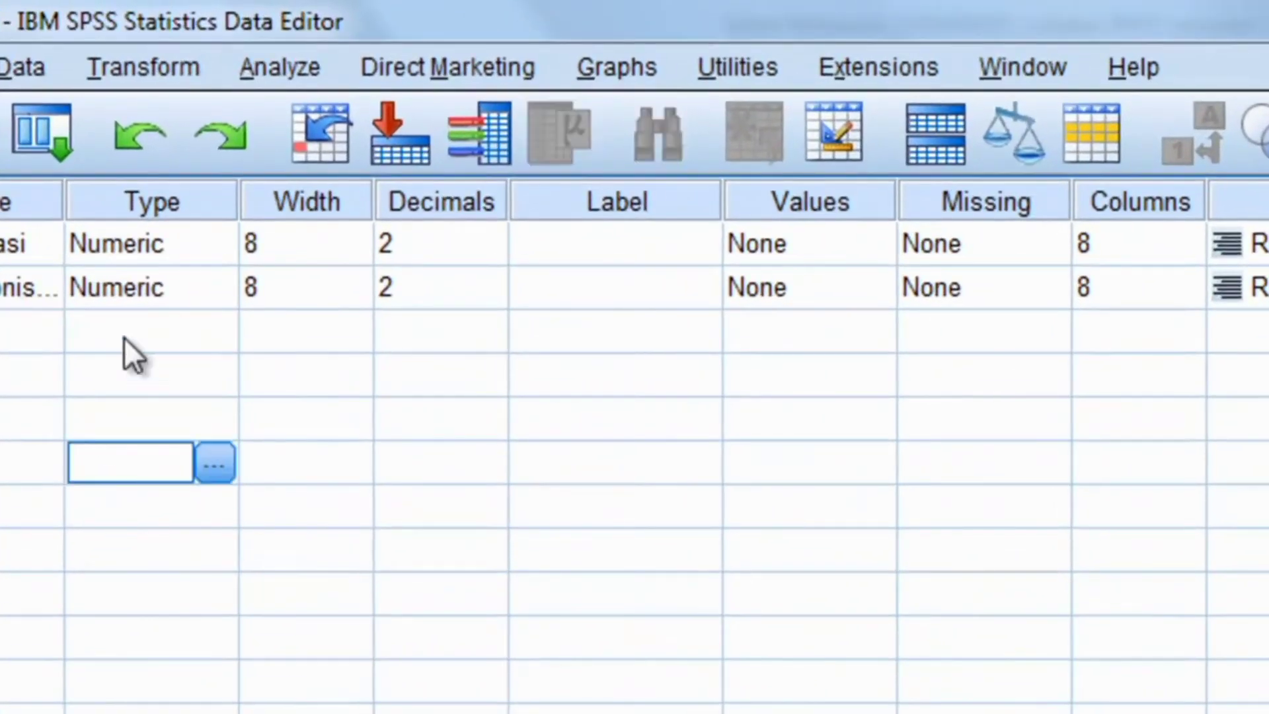
Set the number of decimals to 0 for both variables.
left_click(128, 237)
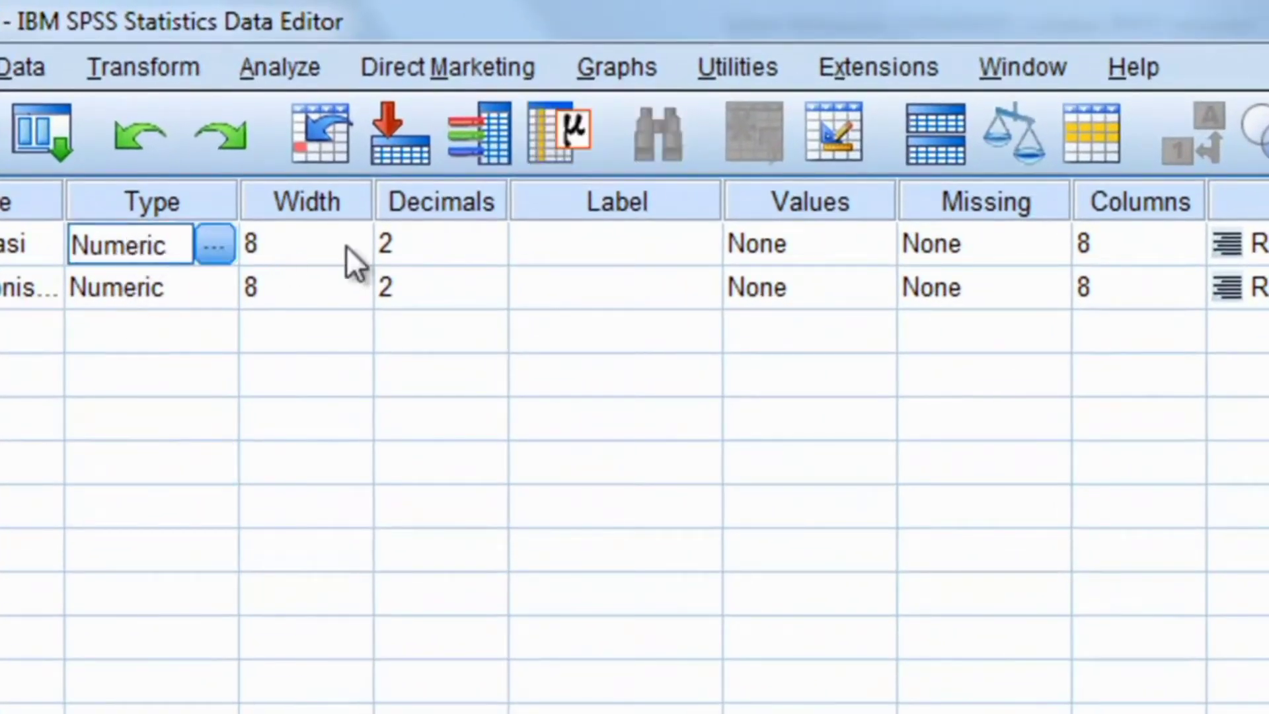
left_click(456, 244)
left_click(501, 250)
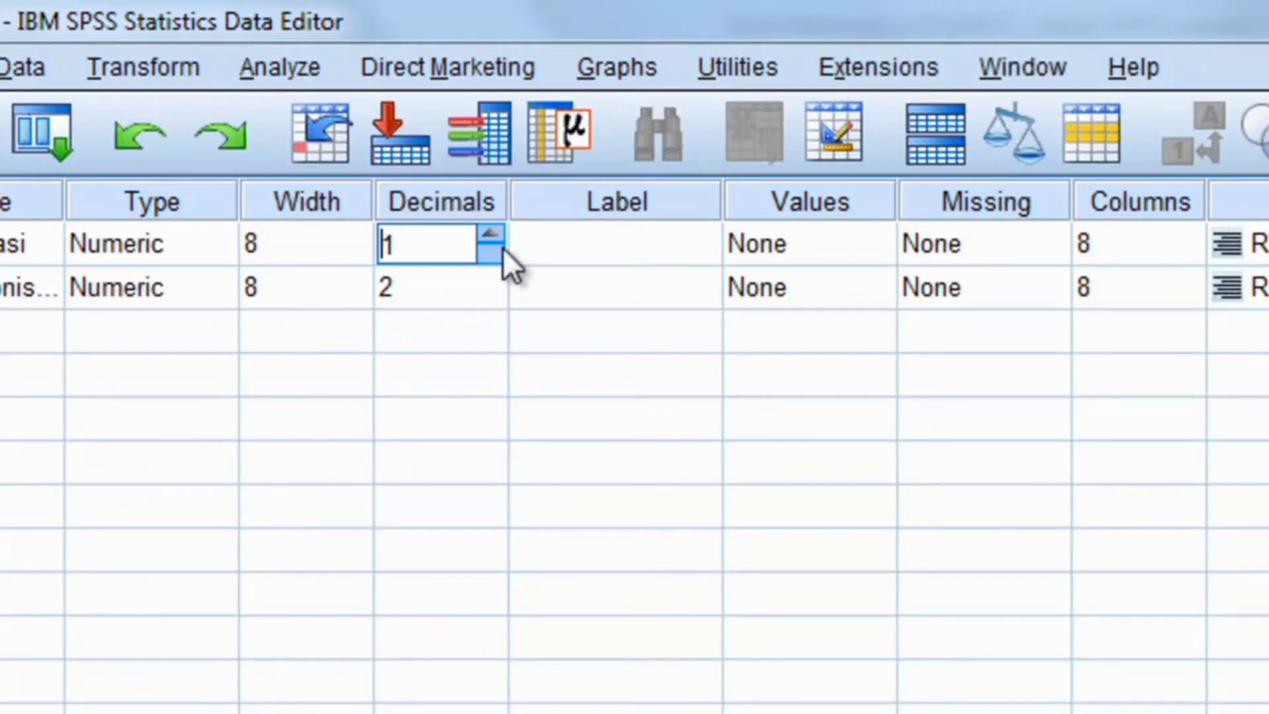
left_click(501, 250)
left_click(455, 292)
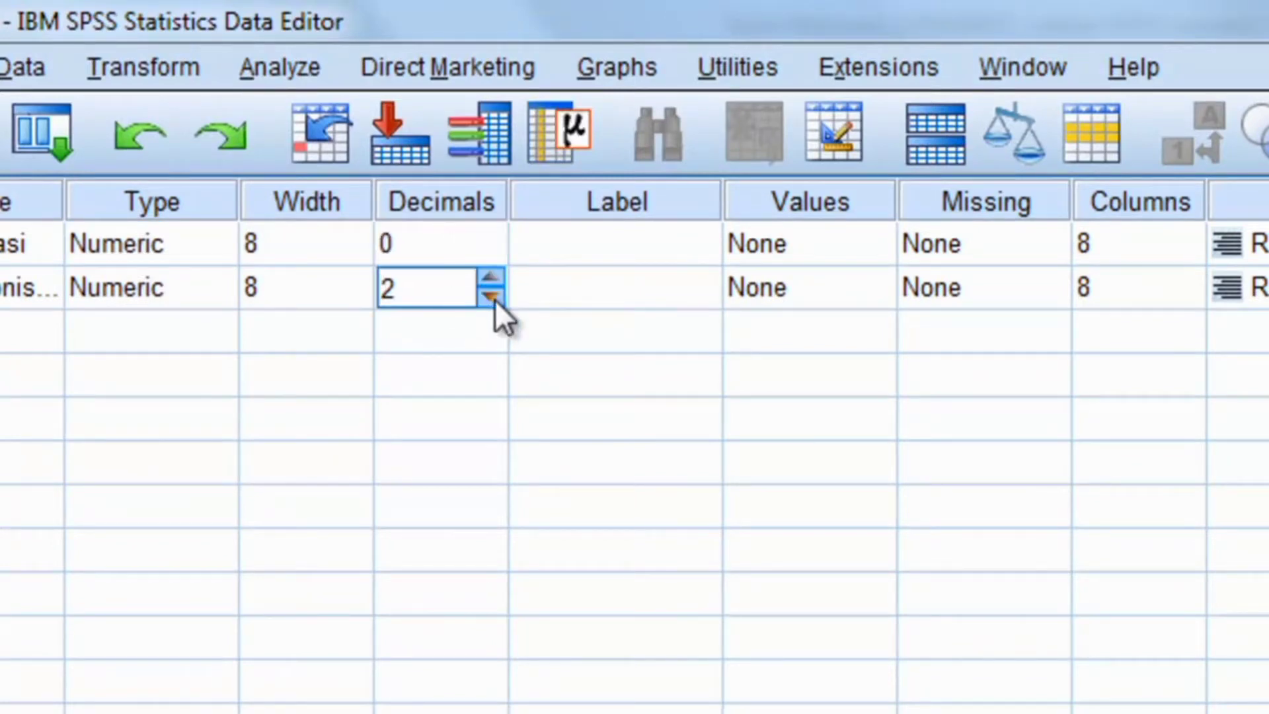
left_click(495, 299)
left_click(495, 299)
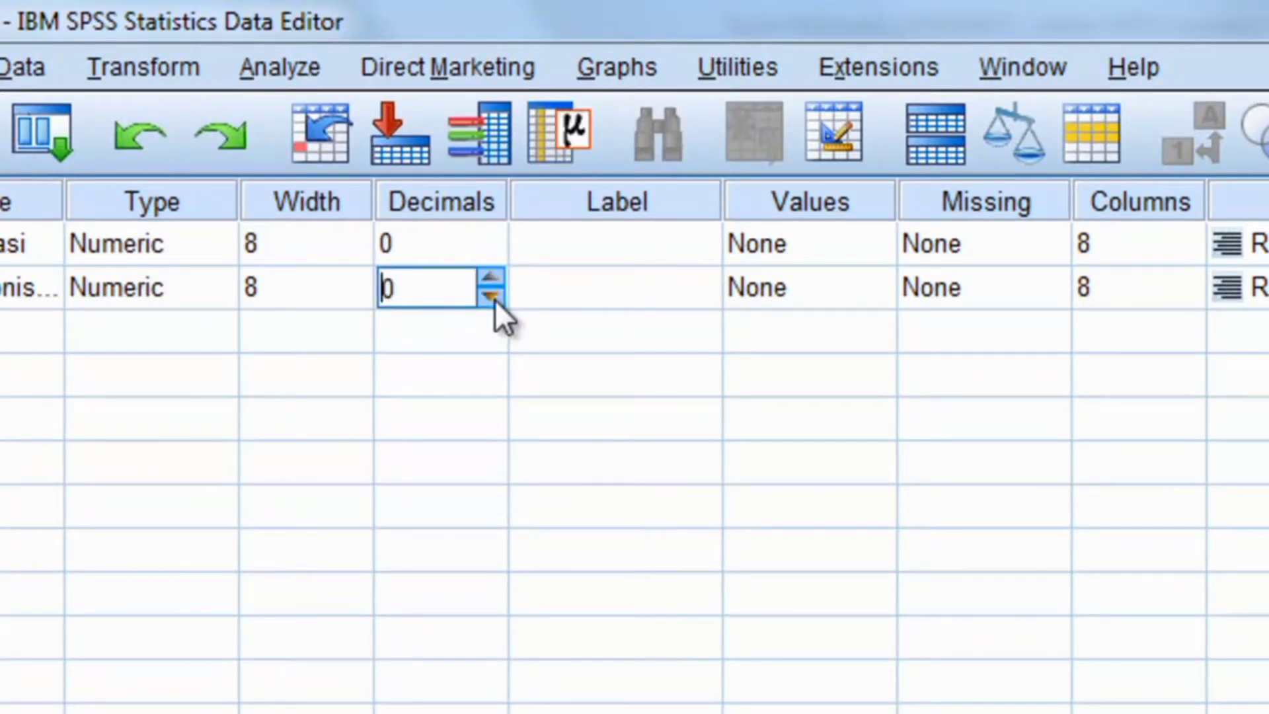
Give the first variable the label Komunikasi.
left_click(574, 247)
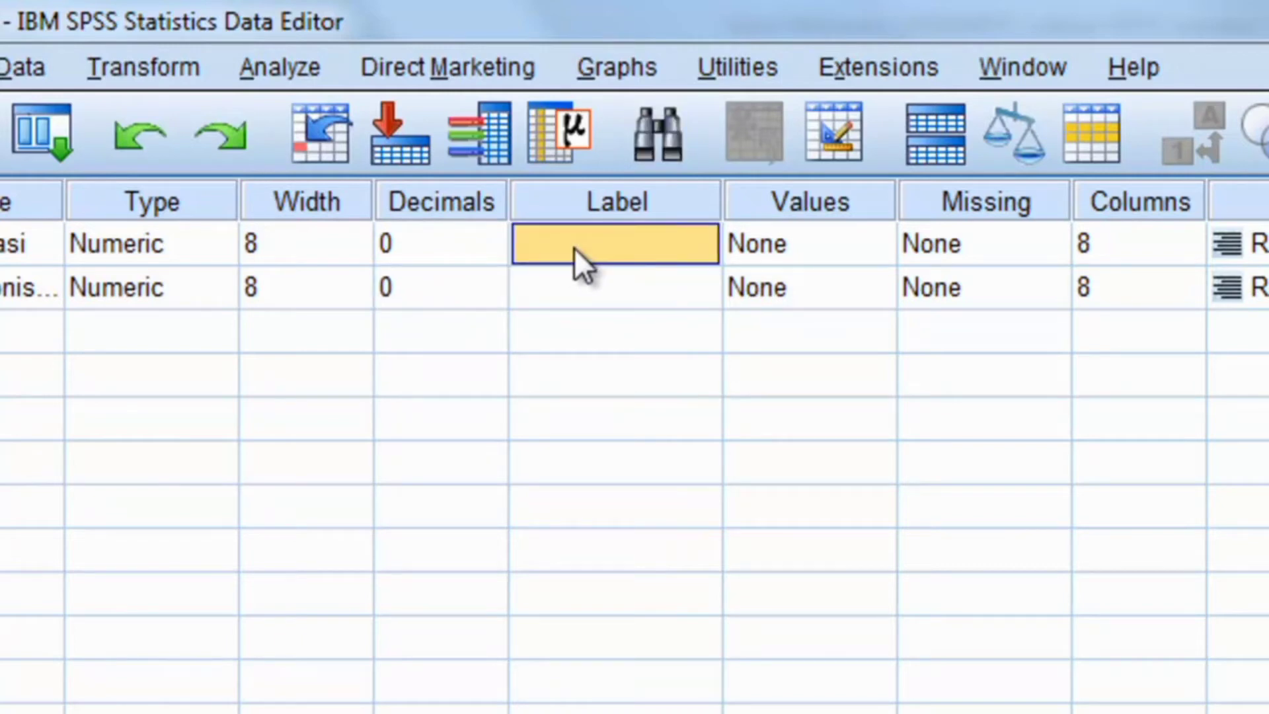
type("KO")
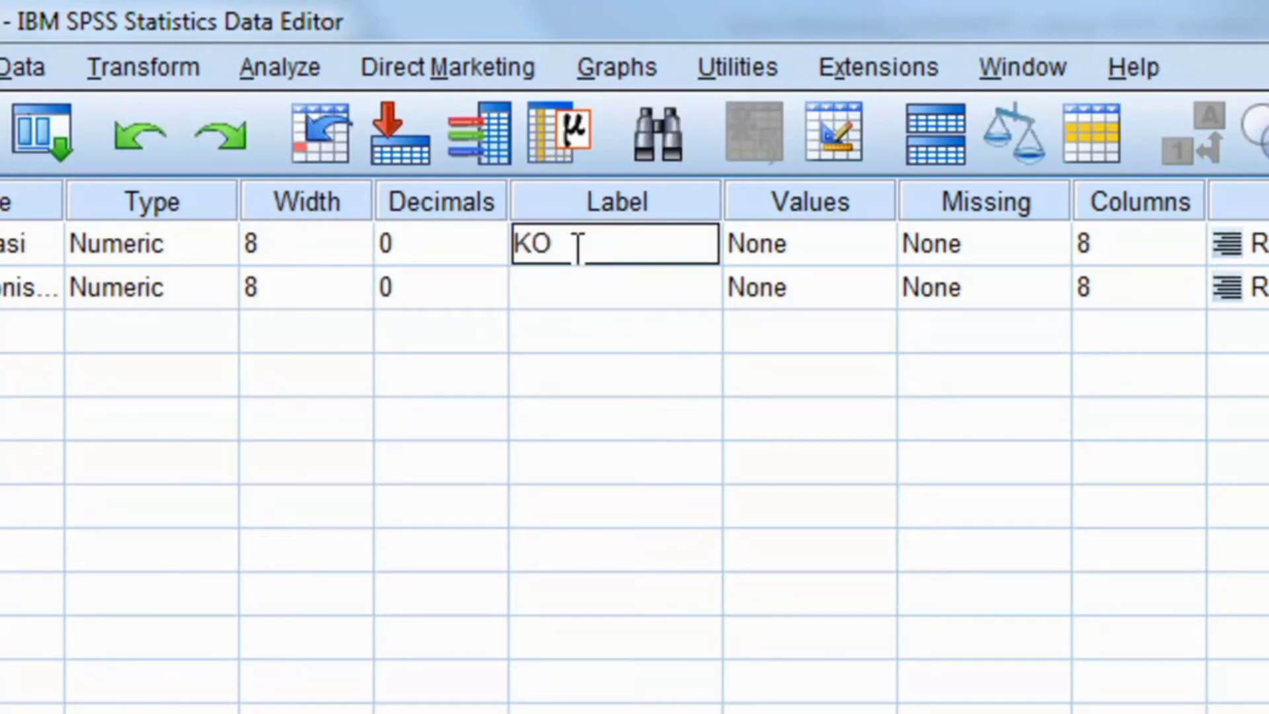
type("\\")
key("BackSpace")
key("BackSpace")
type("omuni")
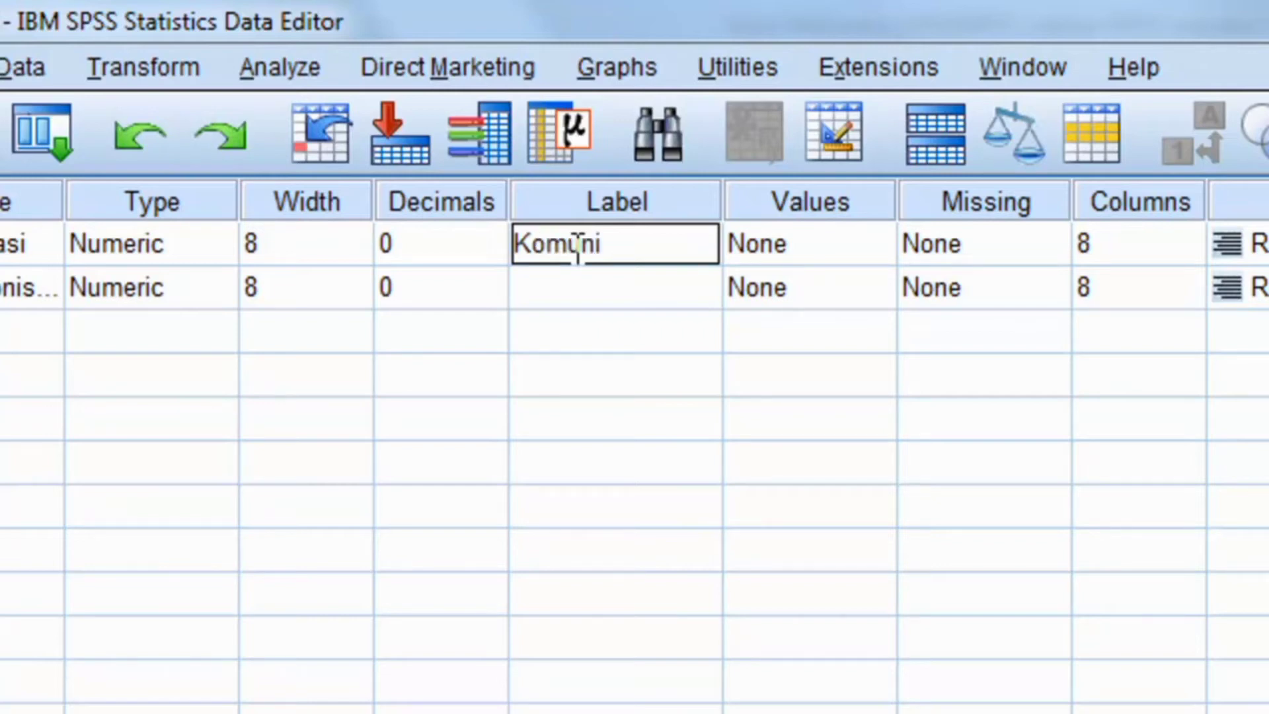
type("kasi")
key("Return")
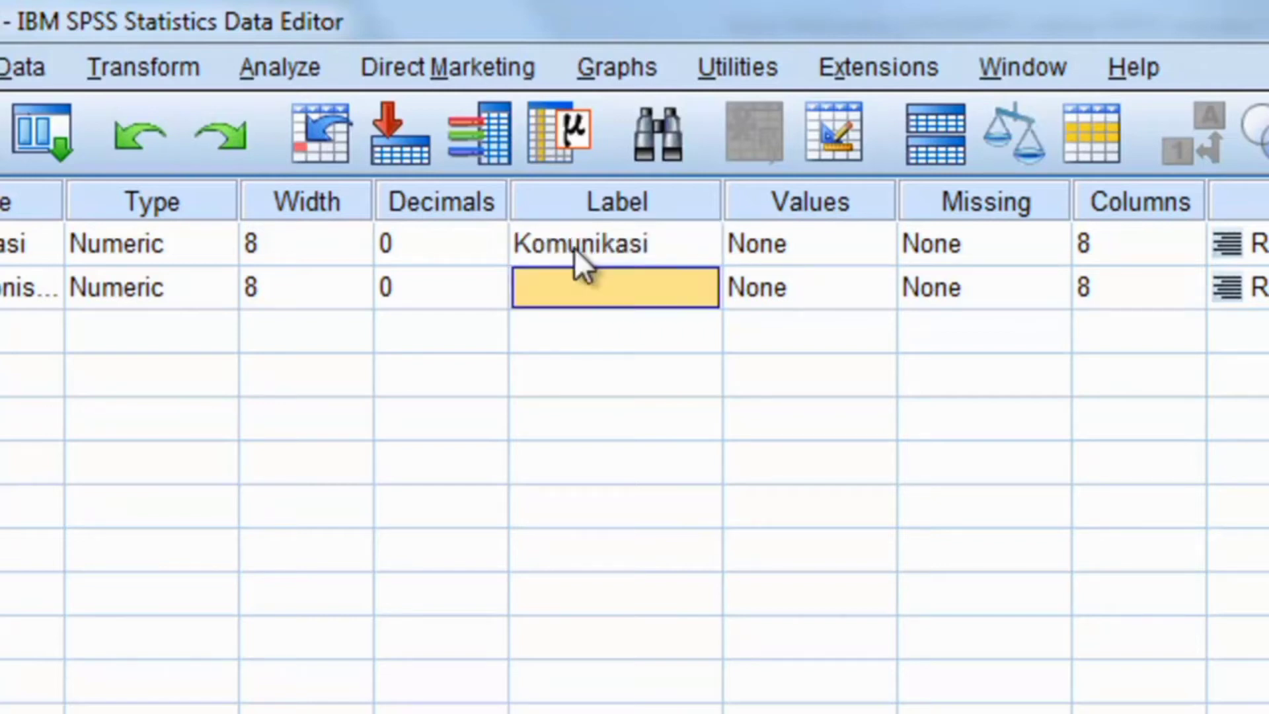
Give the second variable the label Keharmonisan.
type("Ke")
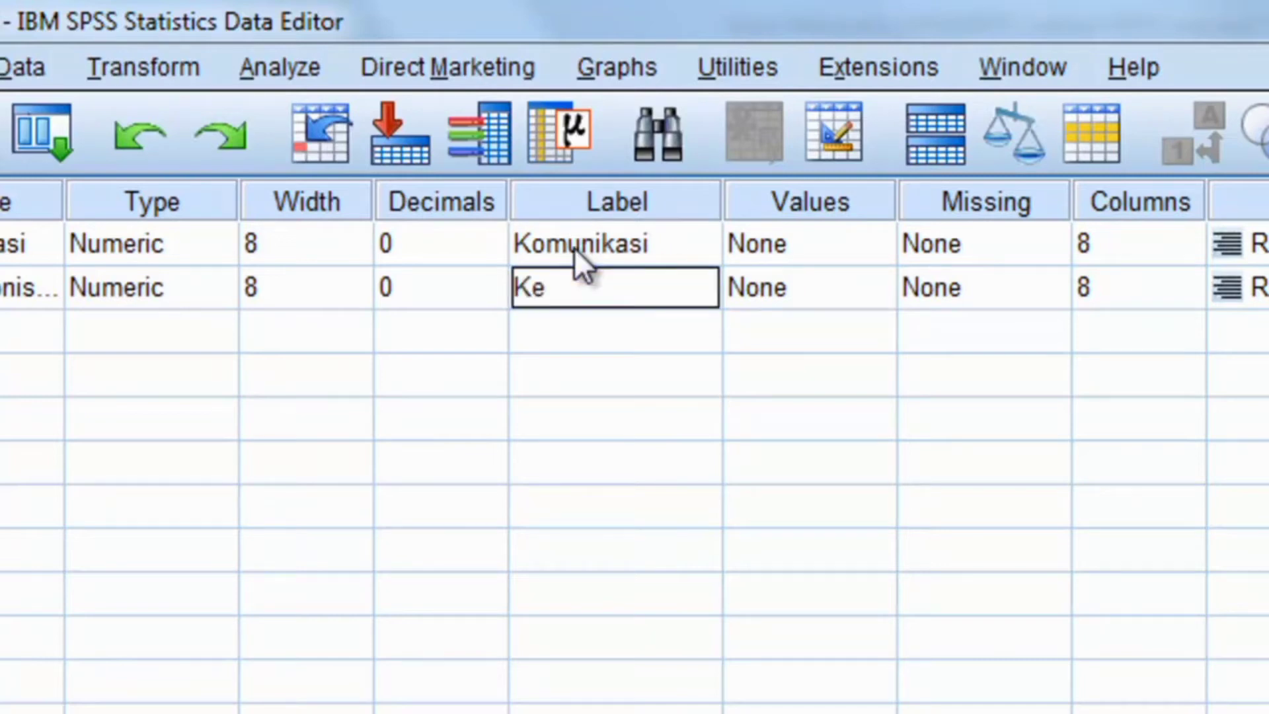
type("harmoni")
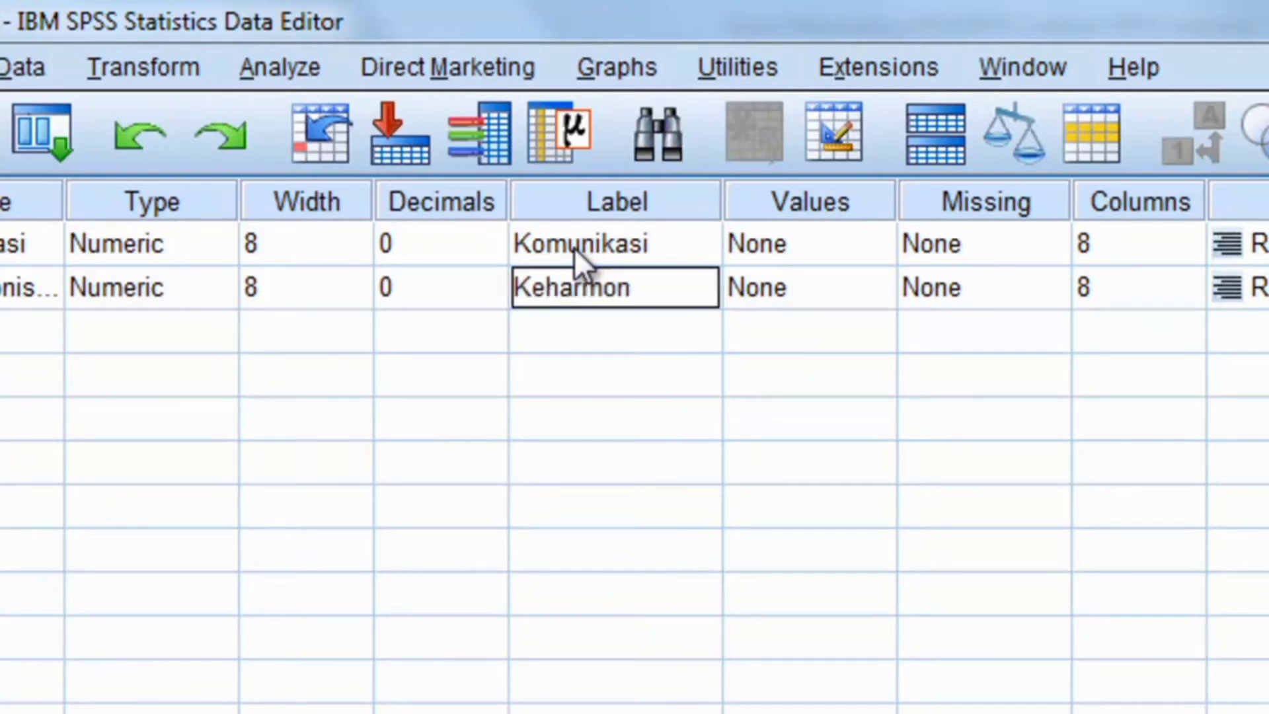
type("san")
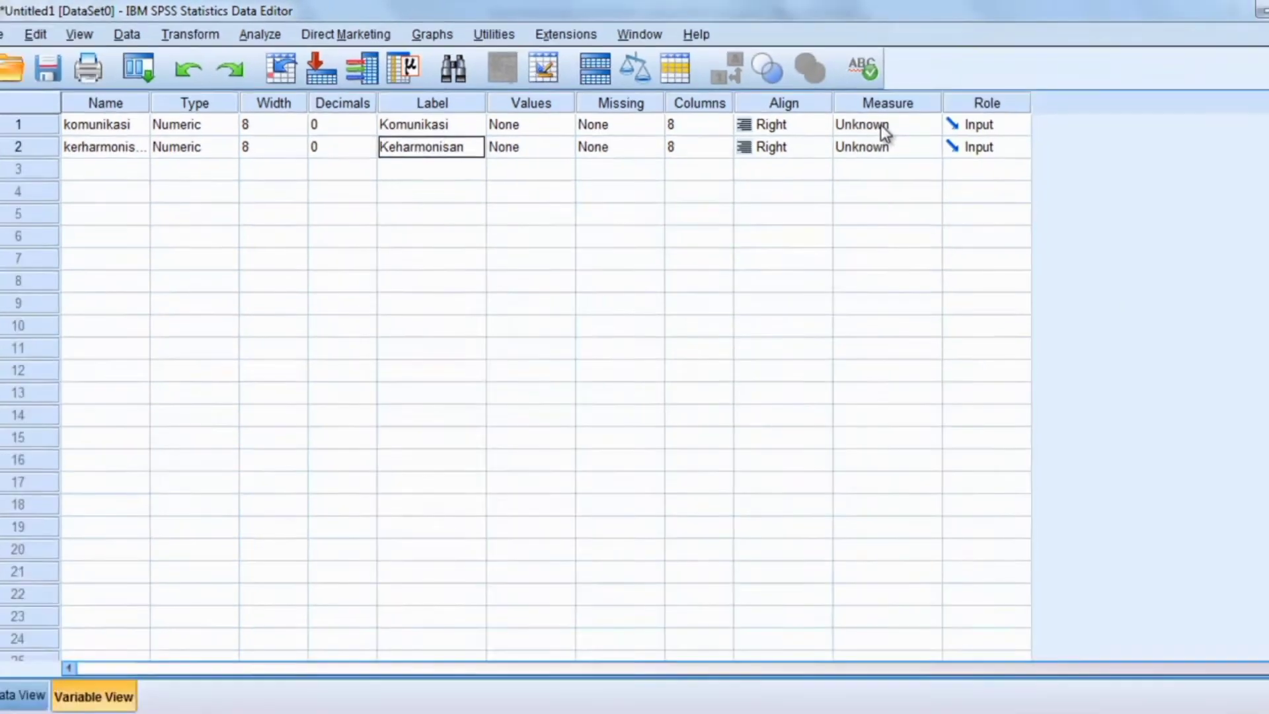
Set the measurement level of both variables to Scale.
left_click(871, 115)
left_click(846, 139)
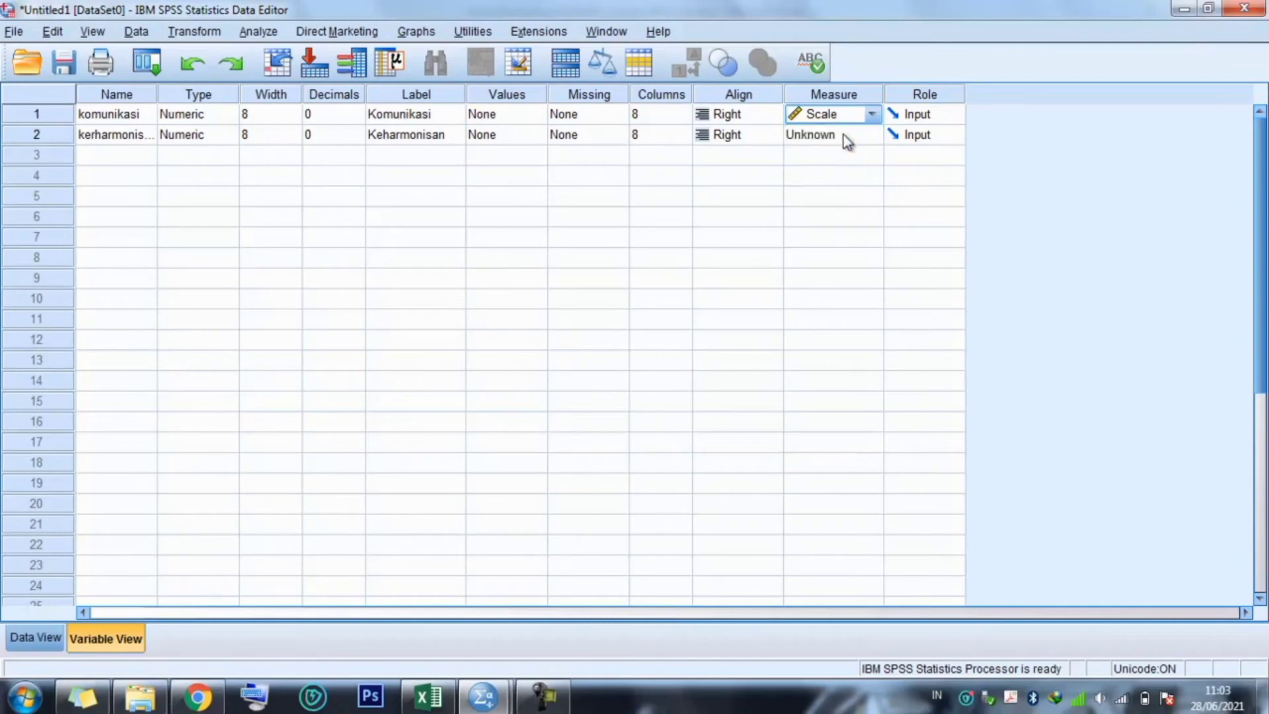
left_click(843, 139)
left_click(864, 157)
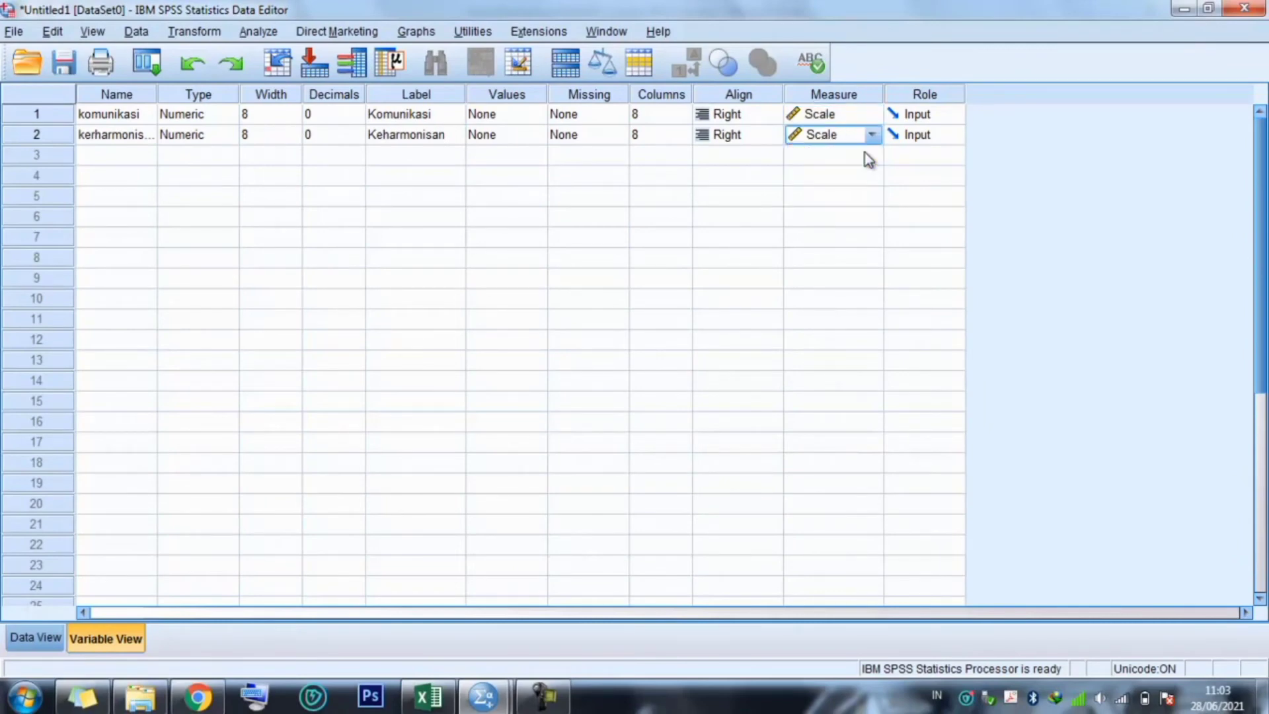
Return to the data values and check the komunikasi and kerharmonisan columns.
left_click(41, 636)
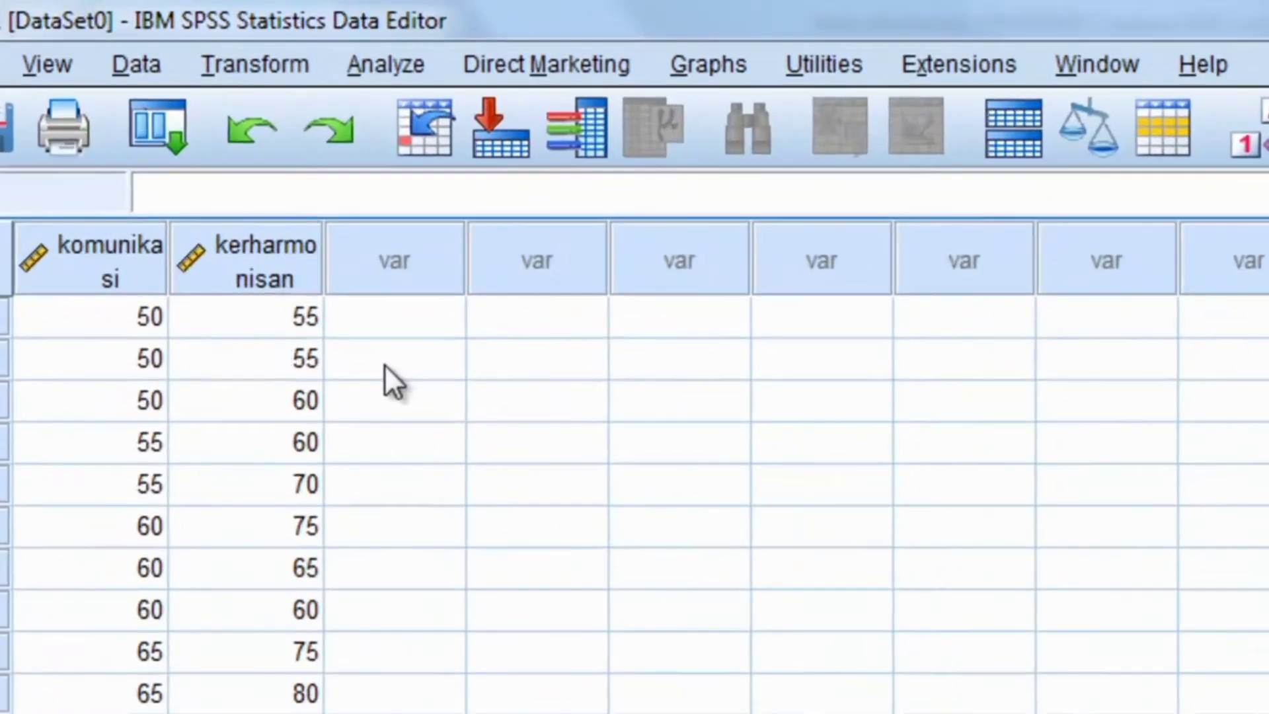
left_click(261, 175)
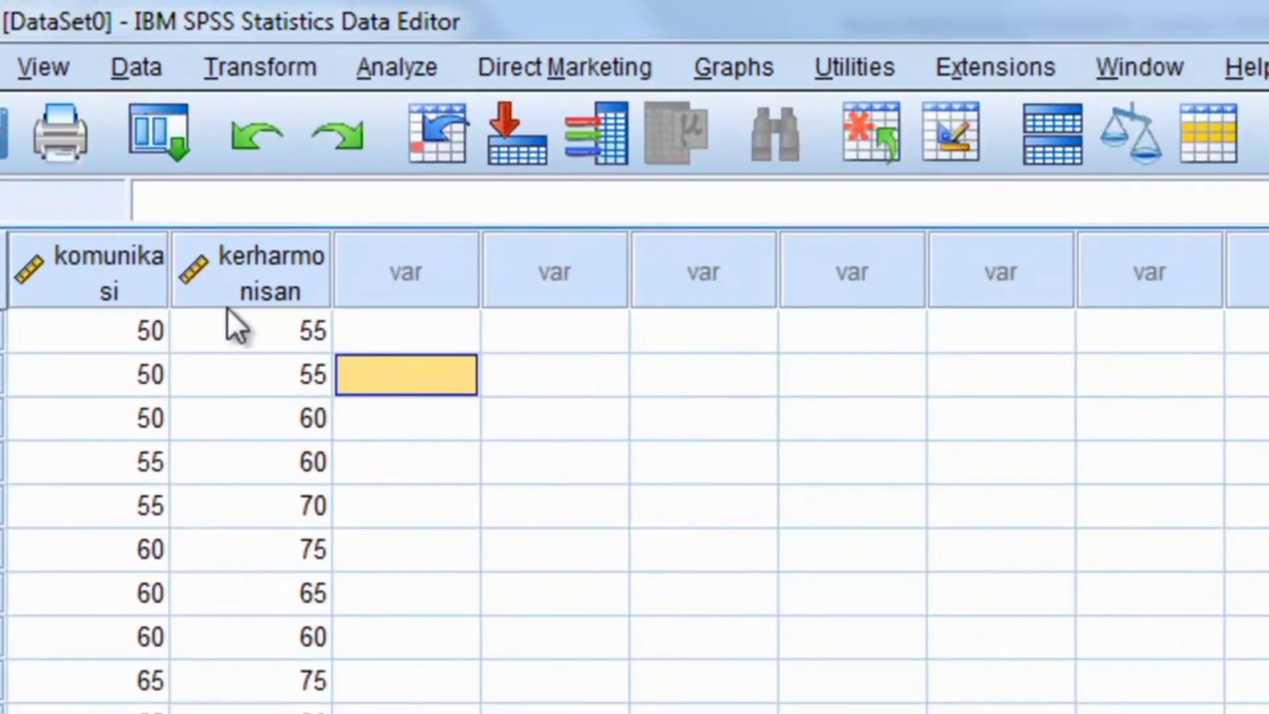
left_click(130, 316)
left_click(323, 315)
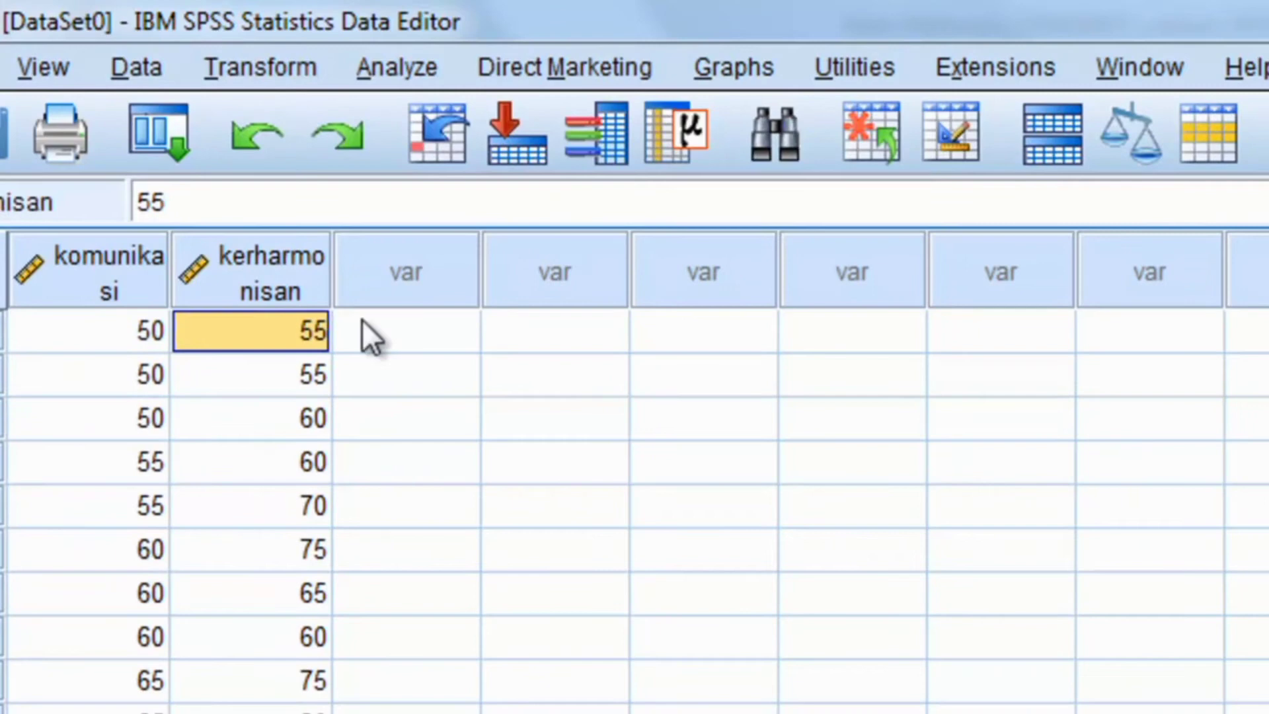
left_click(406, 329)
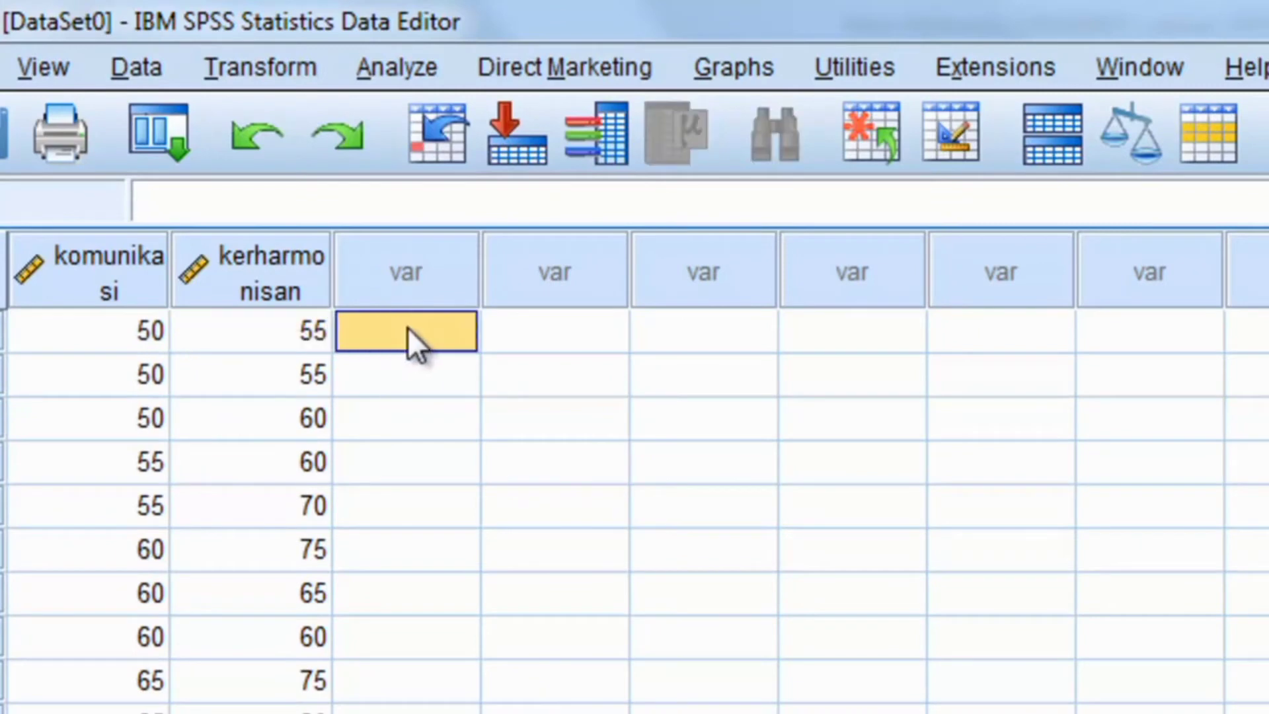
left_click(525, 370)
left_click(411, 375)
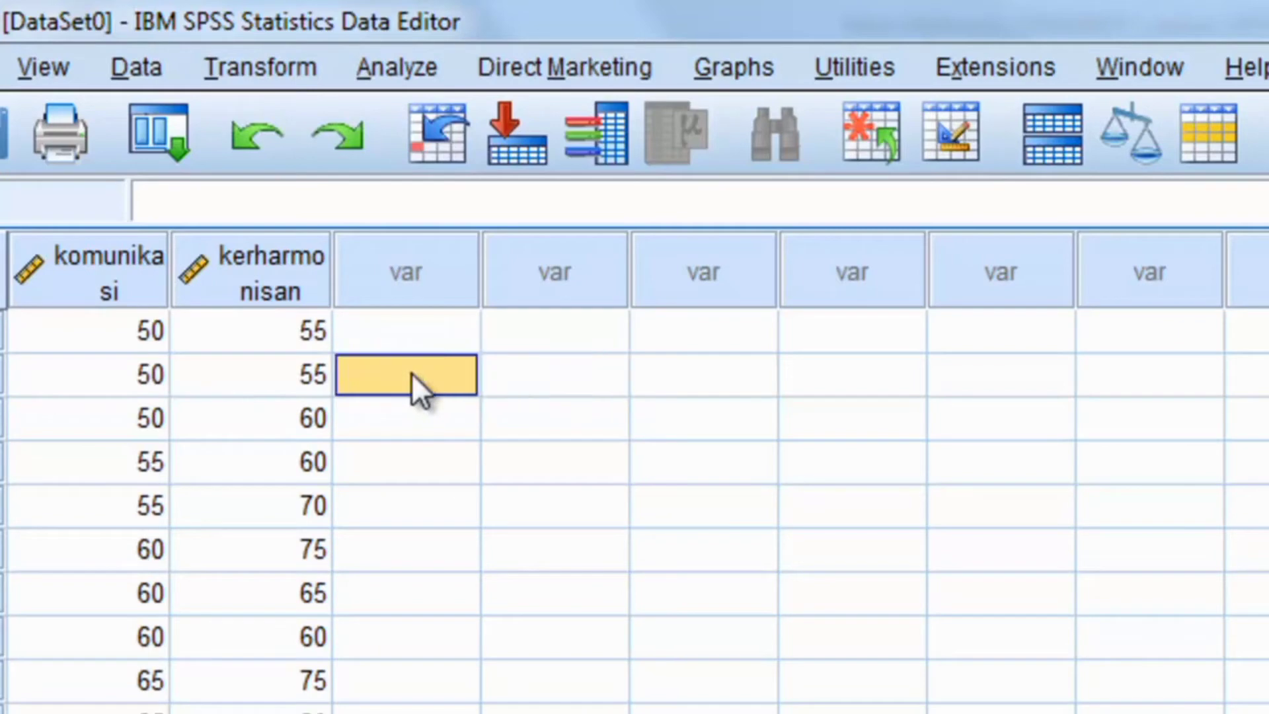
Set up a Means comparison with Keharmonisan as the dependent variable and Komunikasi as the independent variable.
left_click(394, 69)
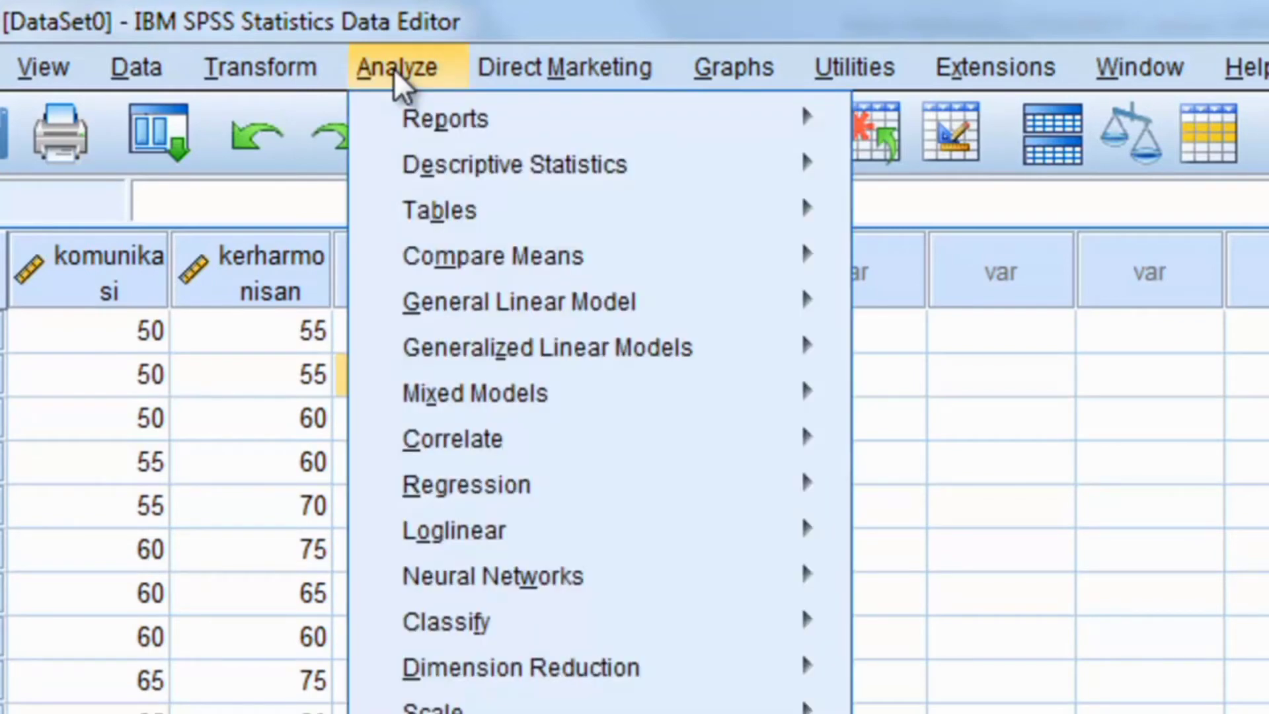
mouse_move(486, 266)
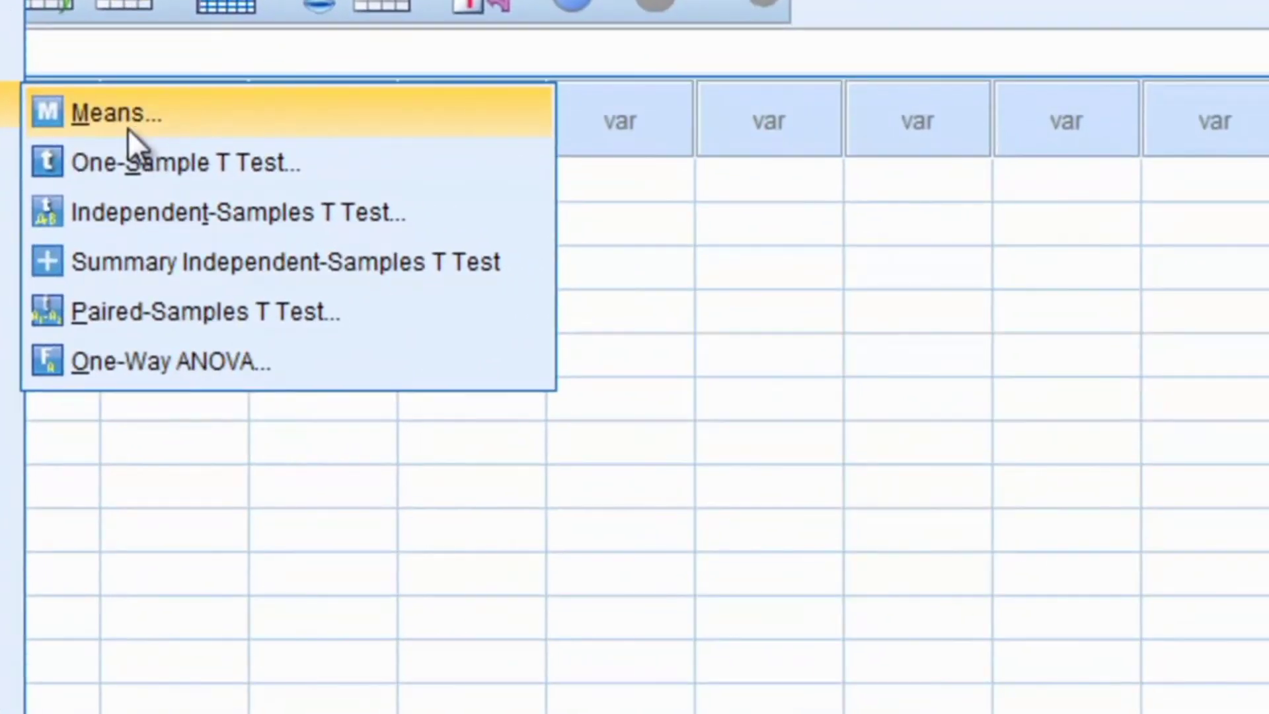
left_click(128, 128)
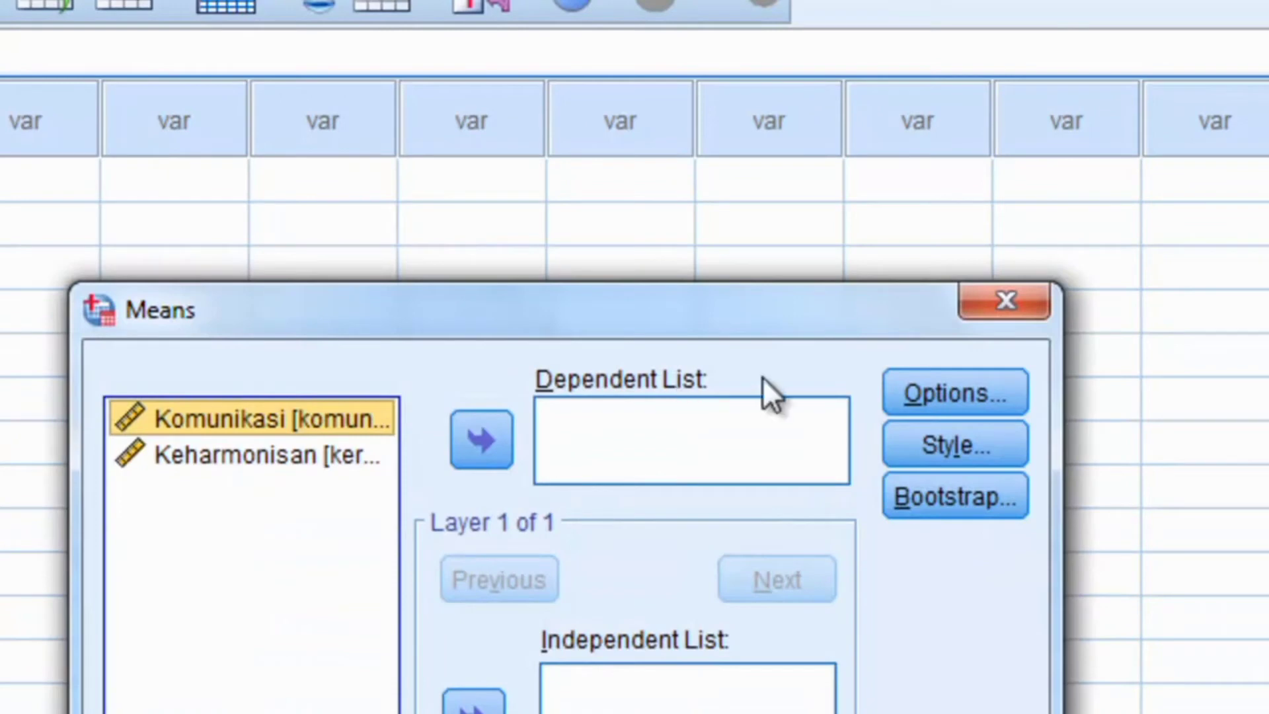
left_click(319, 458)
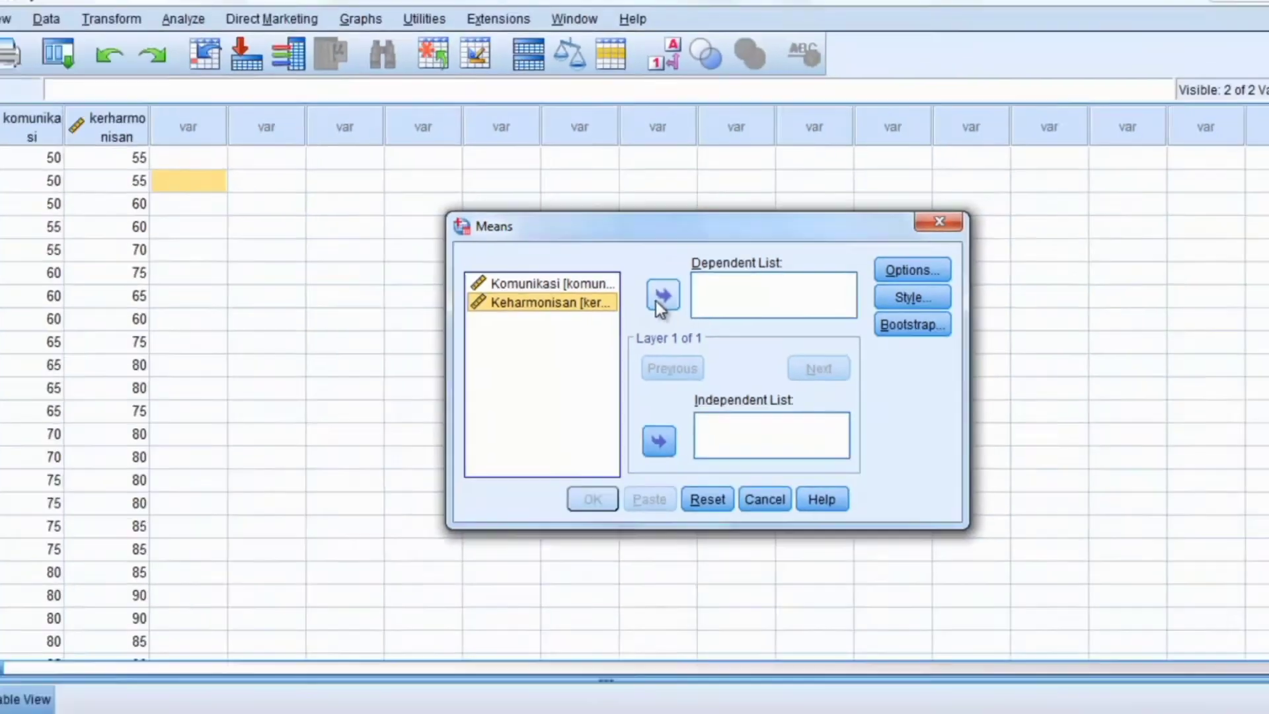
left_click(661, 298)
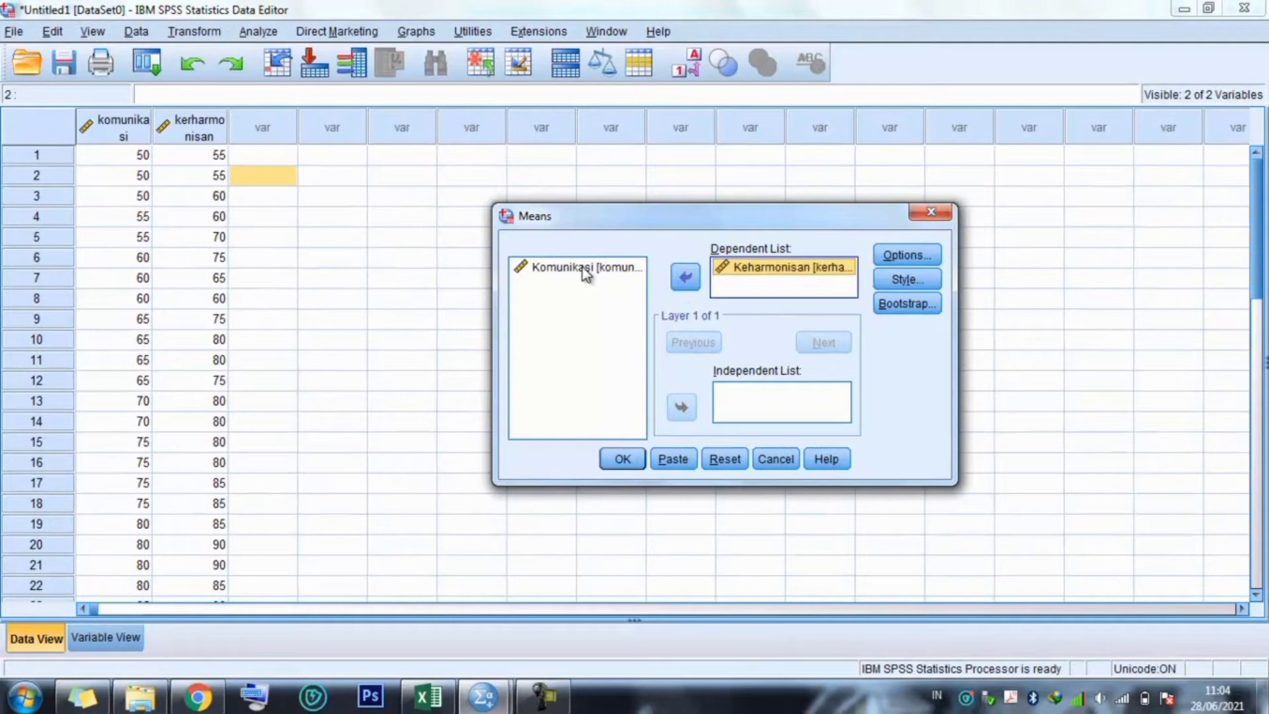
left_click(585, 271)
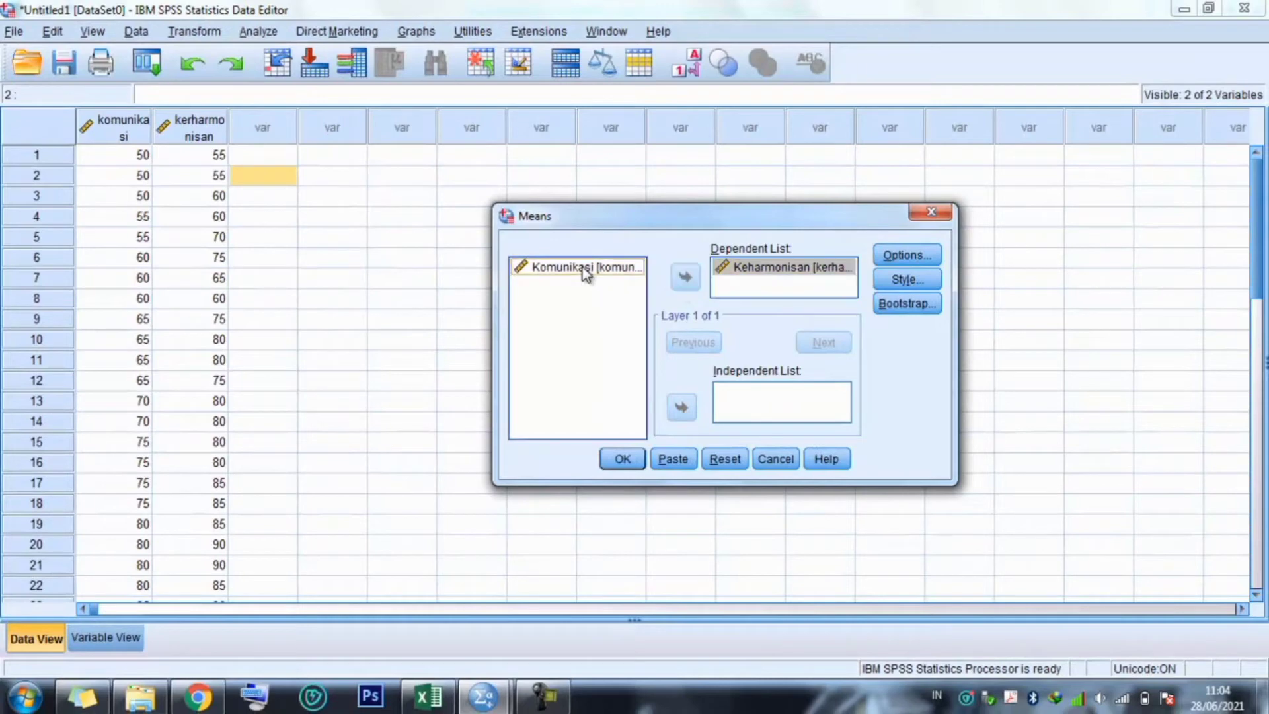
left_click(683, 408)
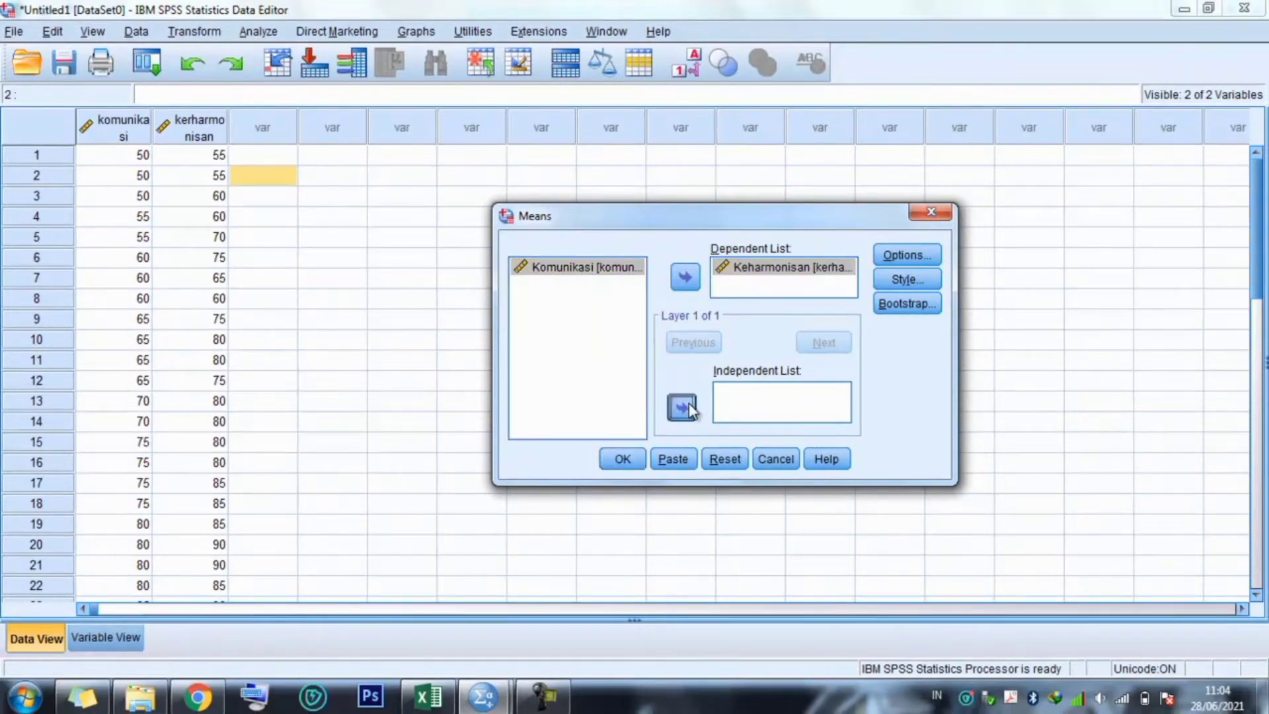
Enable Test for linearity in the Means options and run the analysis.
left_click(887, 255)
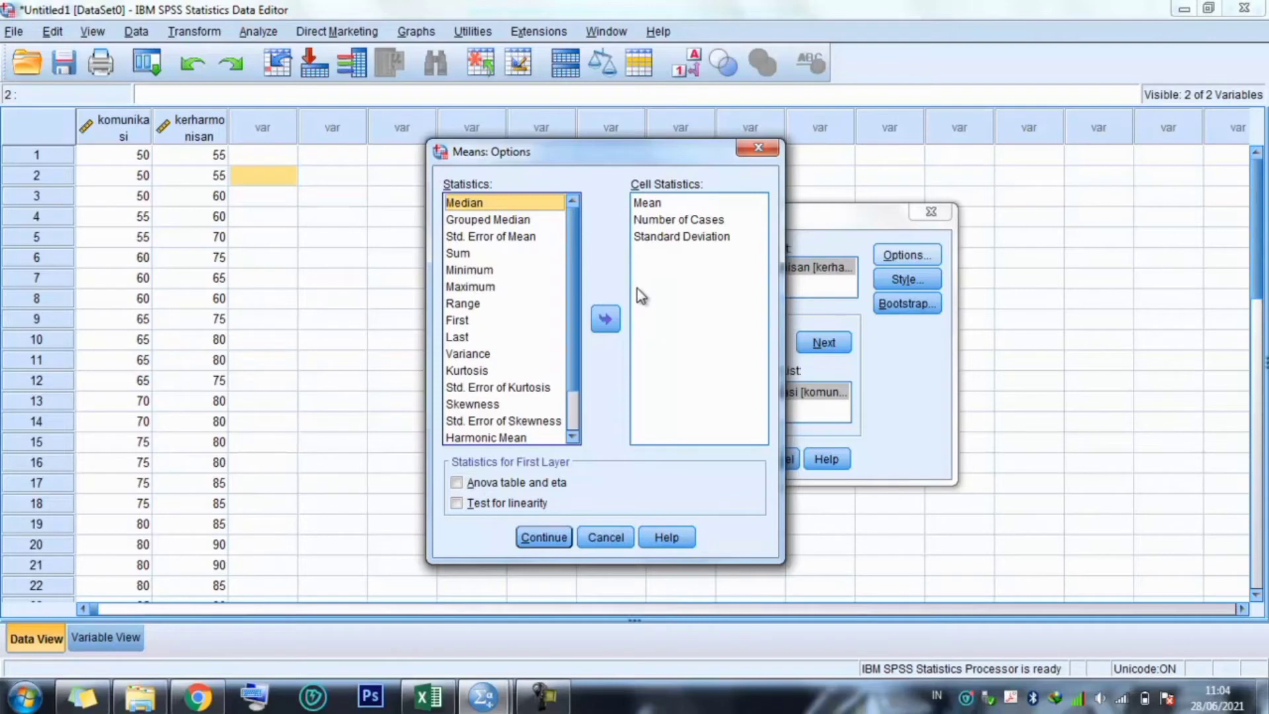
left_click(457, 504)
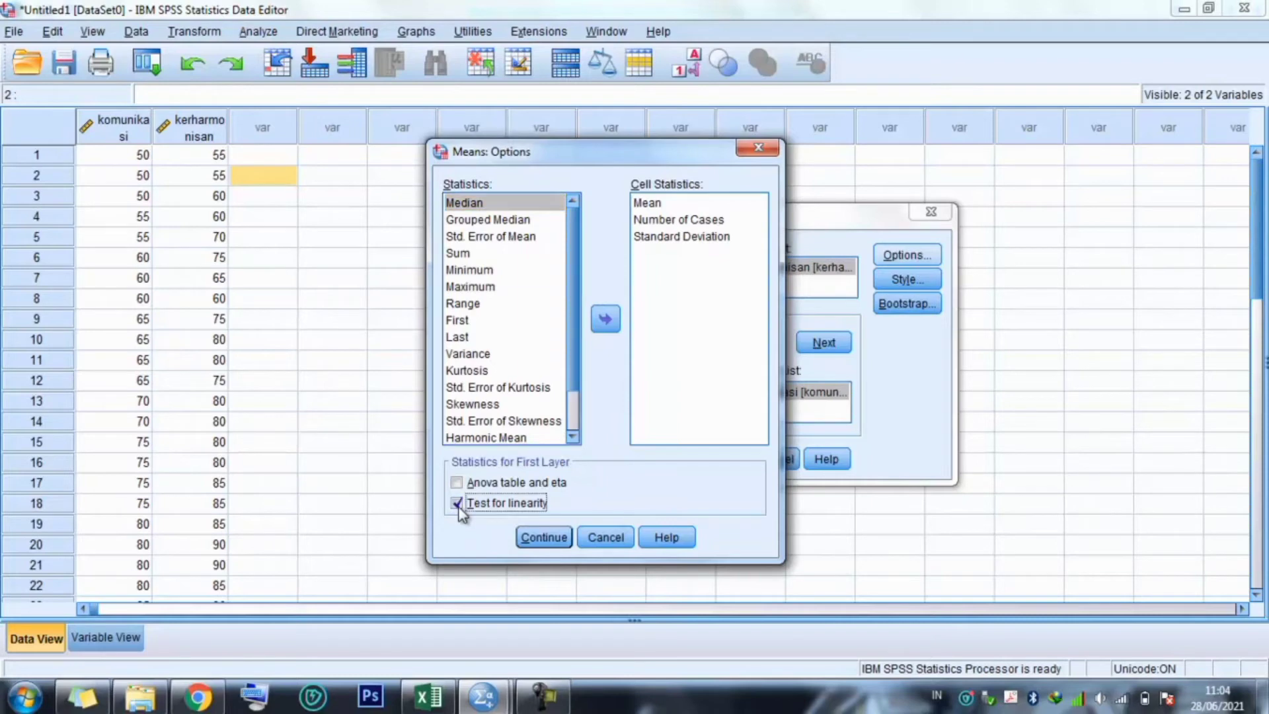
left_click(542, 537)
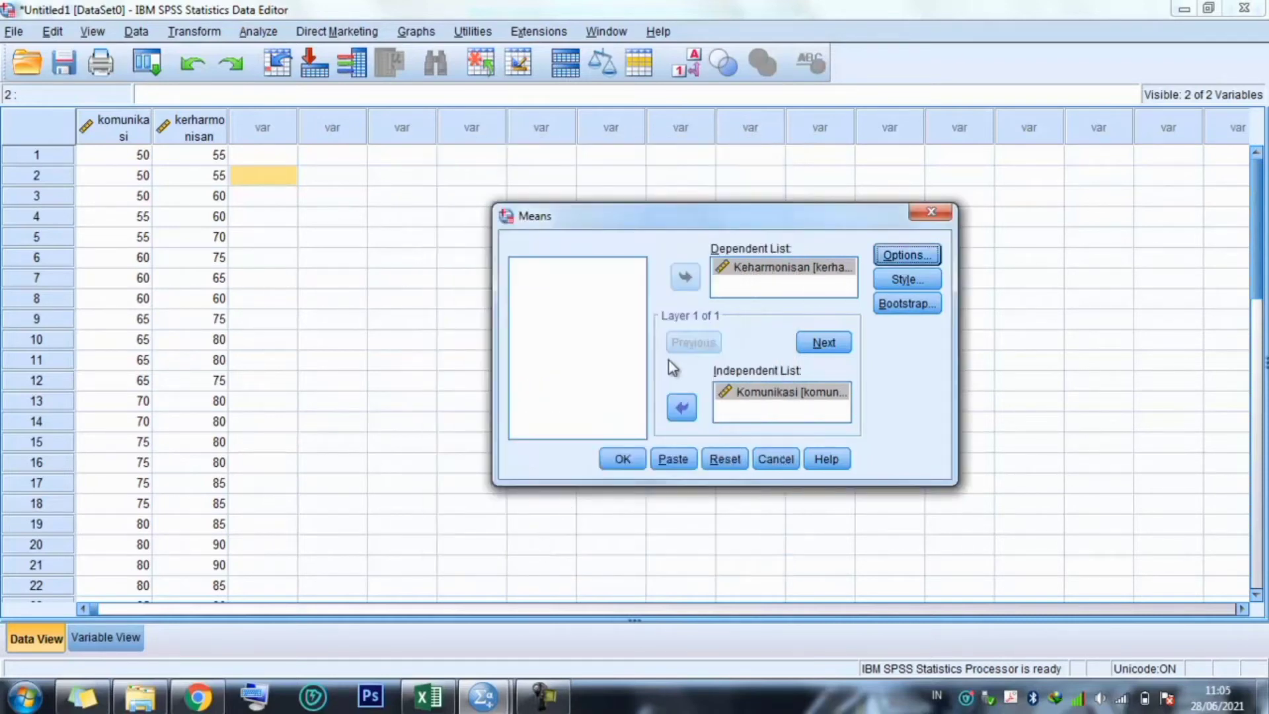
left_click(622, 459)
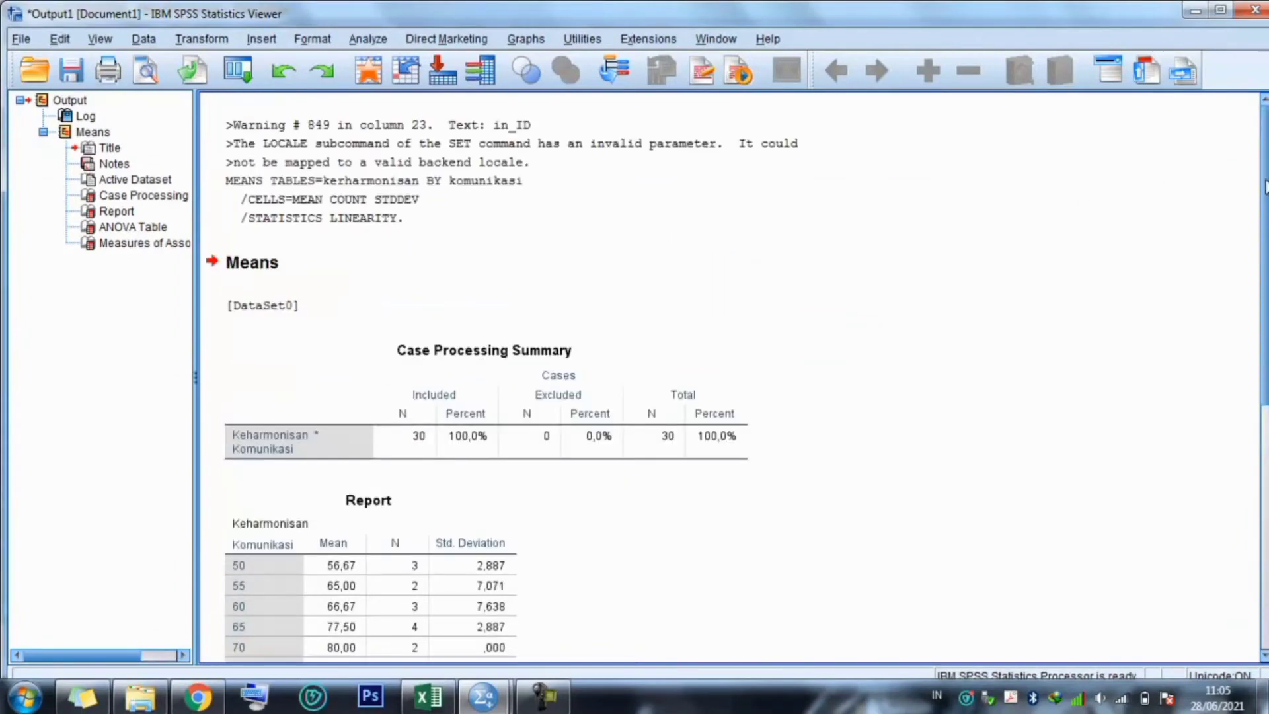
Copy the ANOVA Table from the Means output and paste it into Sheet2 of the Excel workbook at cell J5.
scroll(1265, 189, "up", 3)
scroll(1266, 434, "down", 3)
scroll(1263, 526, "down", 5)
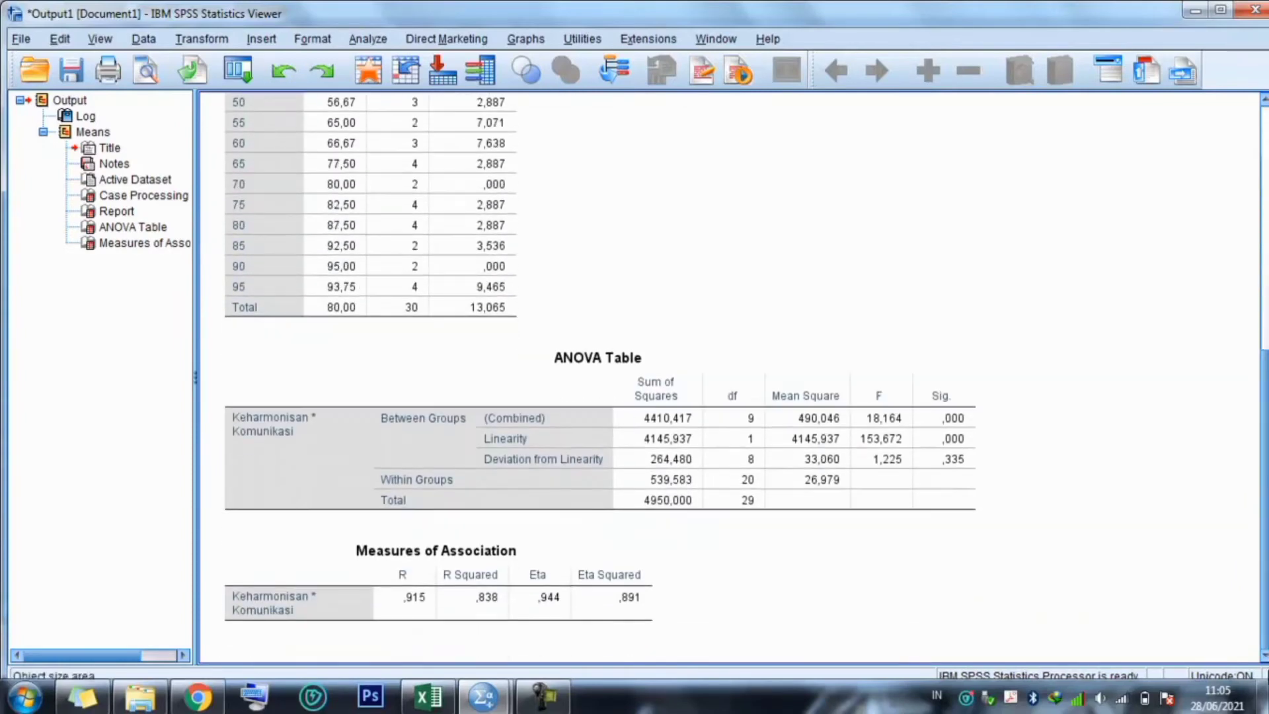
left_click(645, 482)
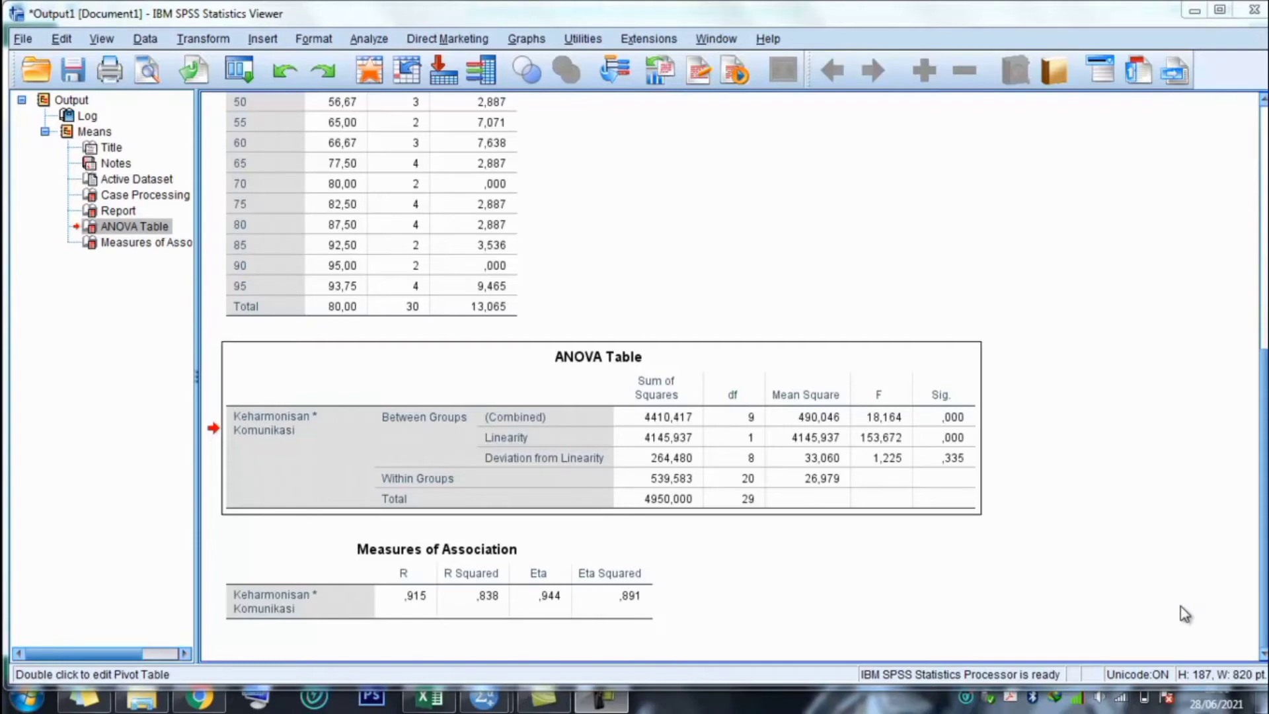
left_click(780, 411)
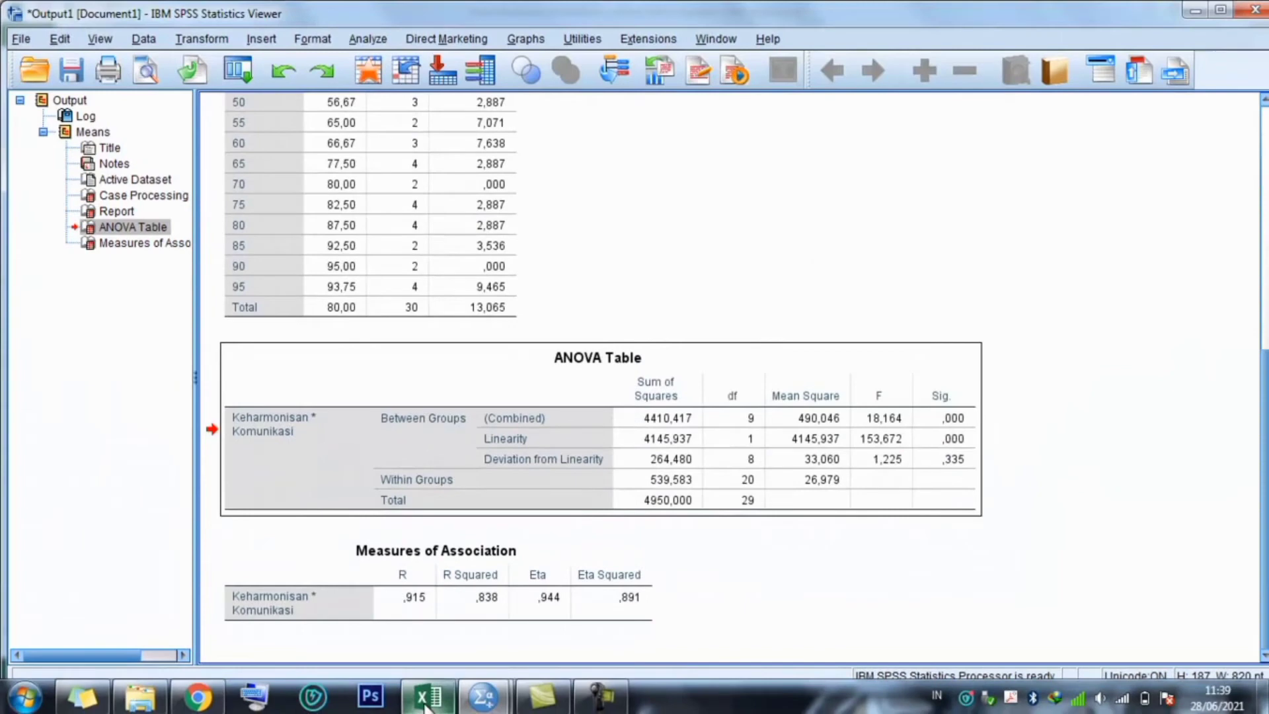
left_click(397, 698)
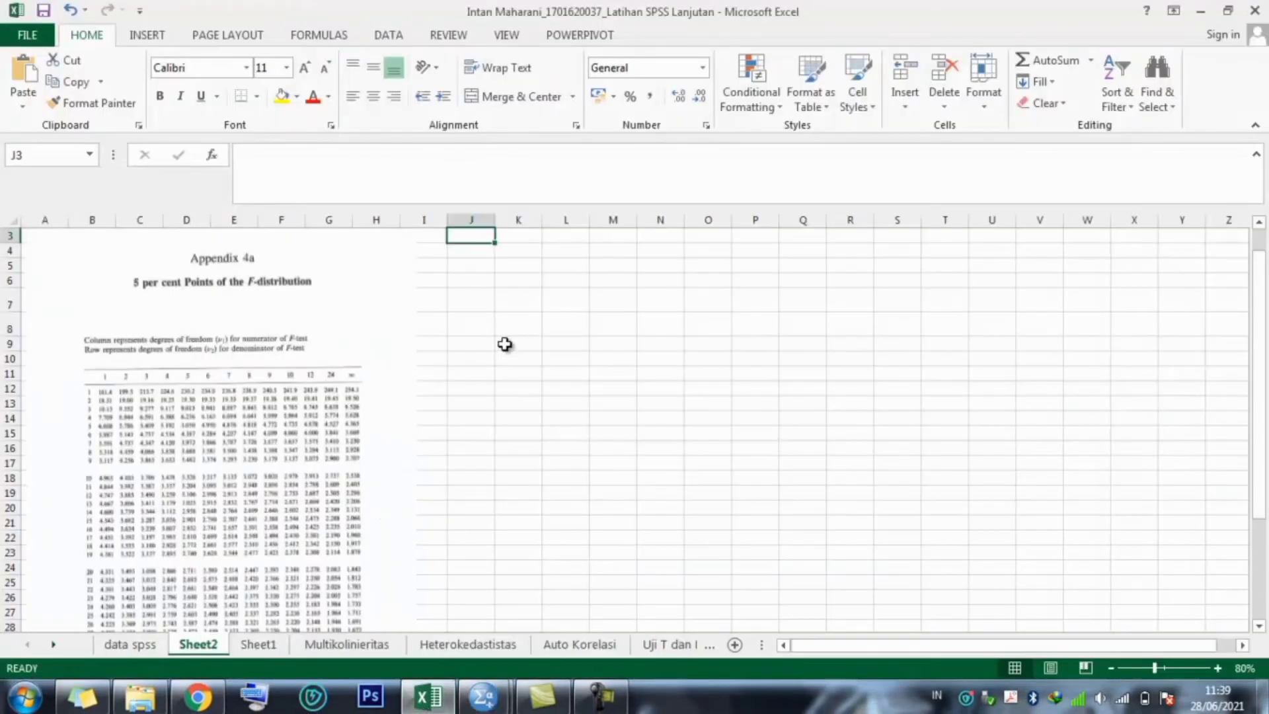
left_click(480, 268)
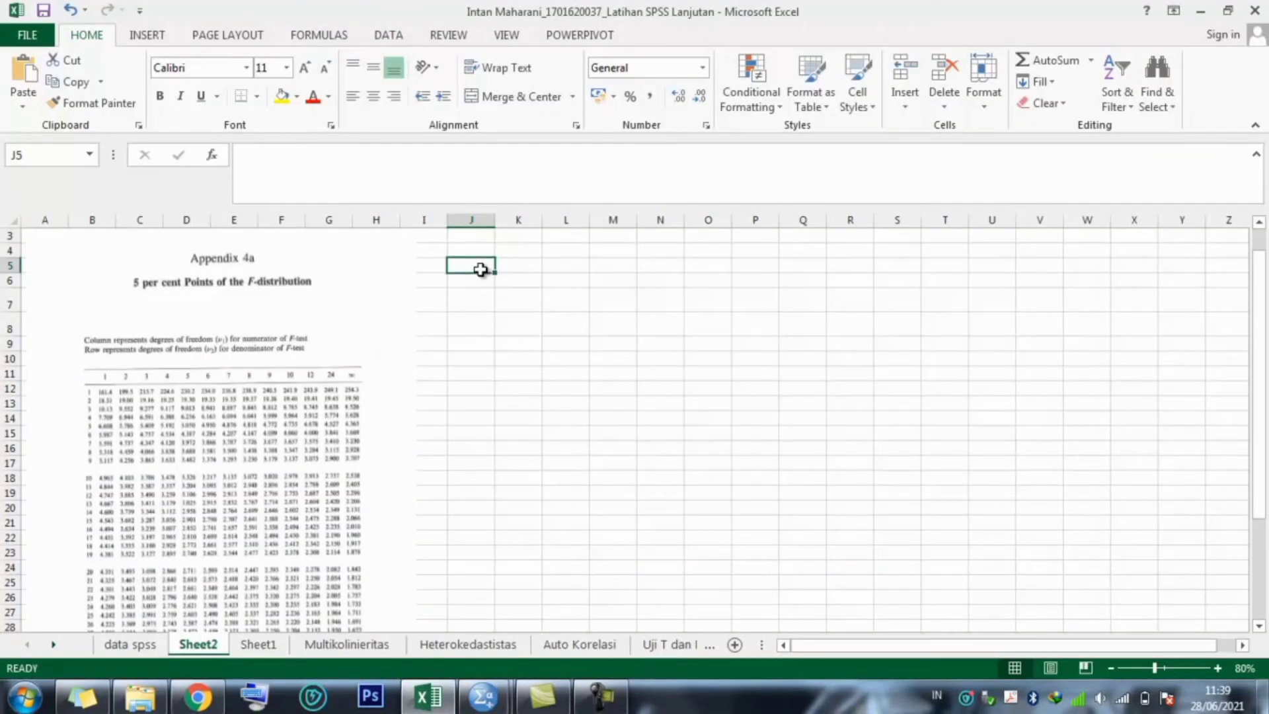
key("ctrl+v")
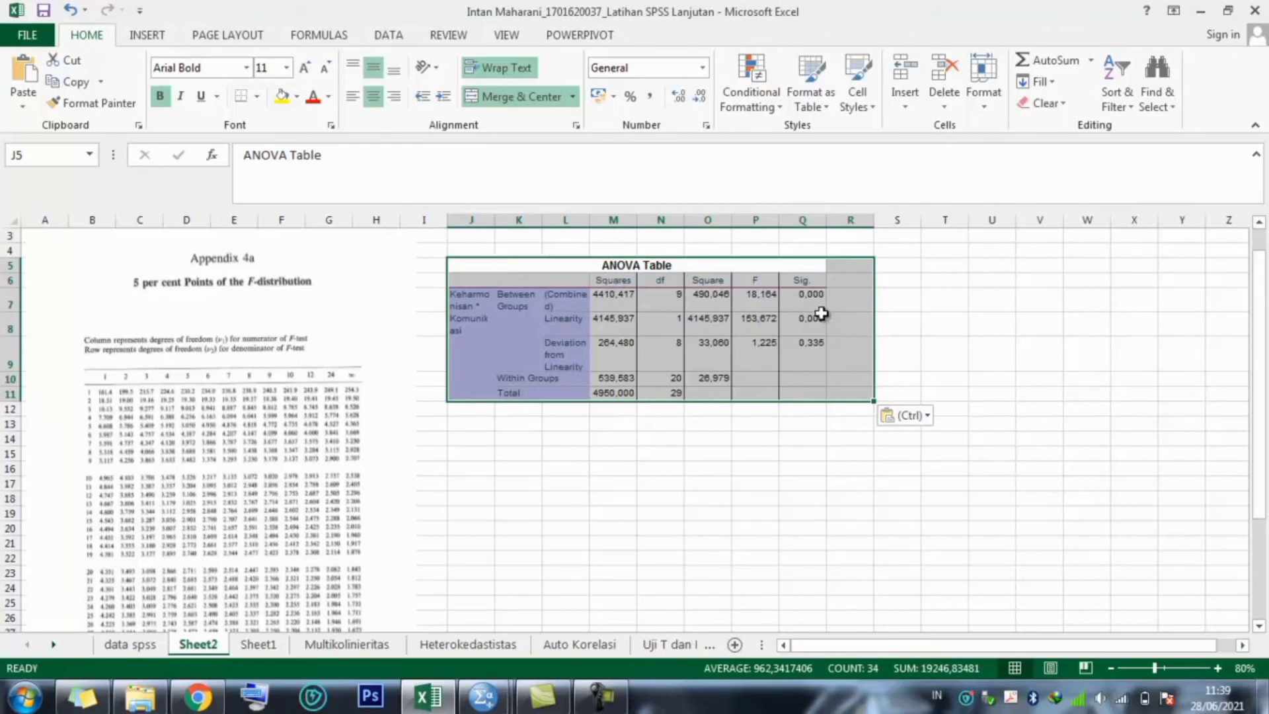
Highlight the F and Sig. values of the Deviation from Linearity row, cells P9 and Q9, in yellow.
left_click(798, 357)
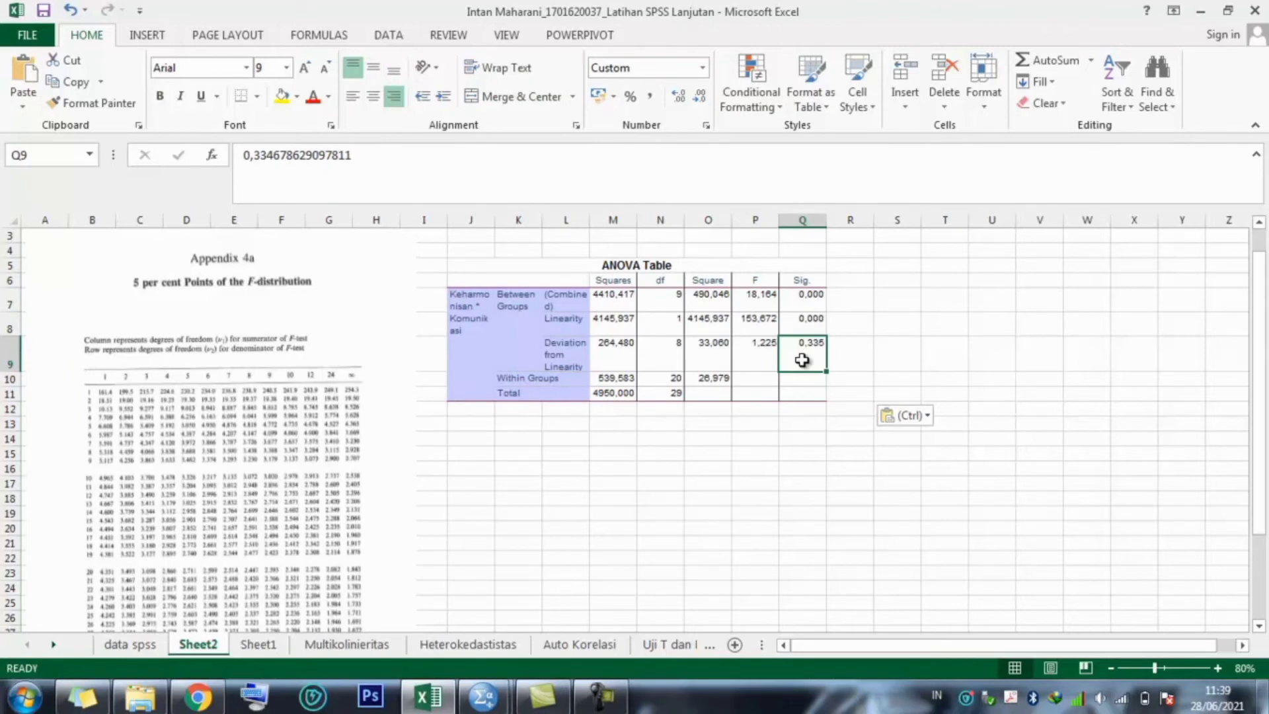
left_click(758, 355)
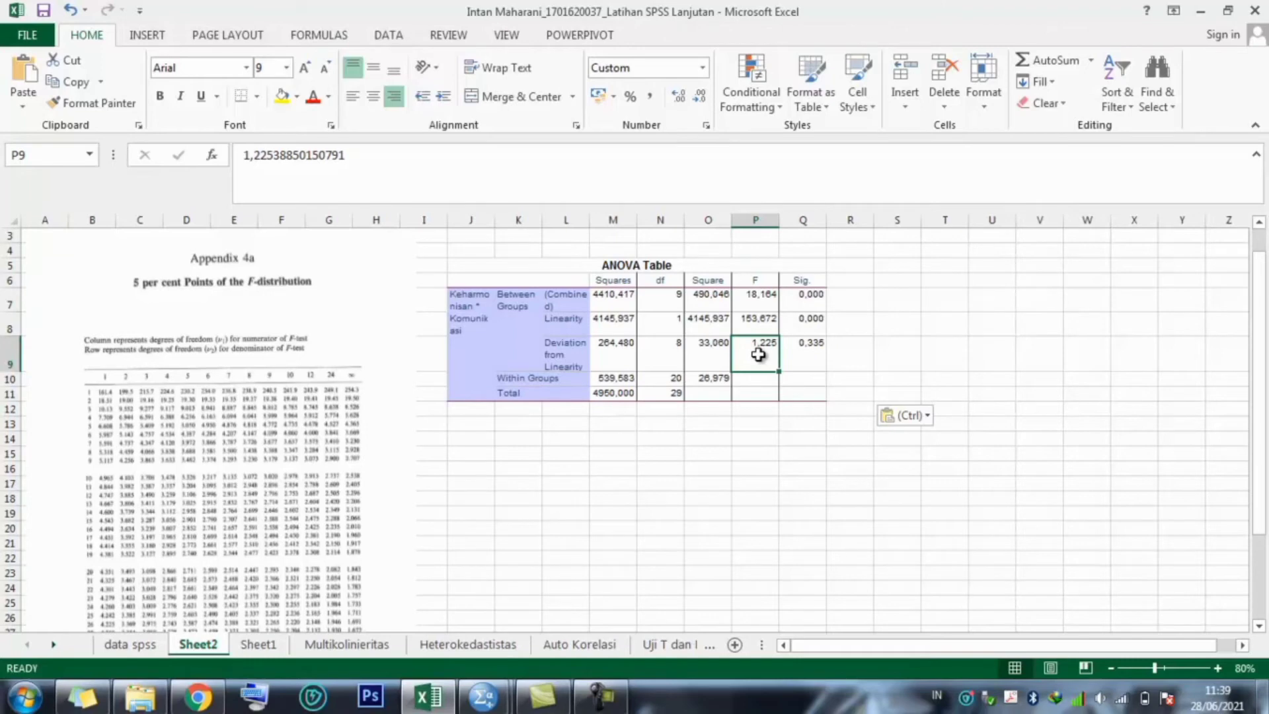
left_click(799, 355)
left_click_drag(800, 355, 761, 355)
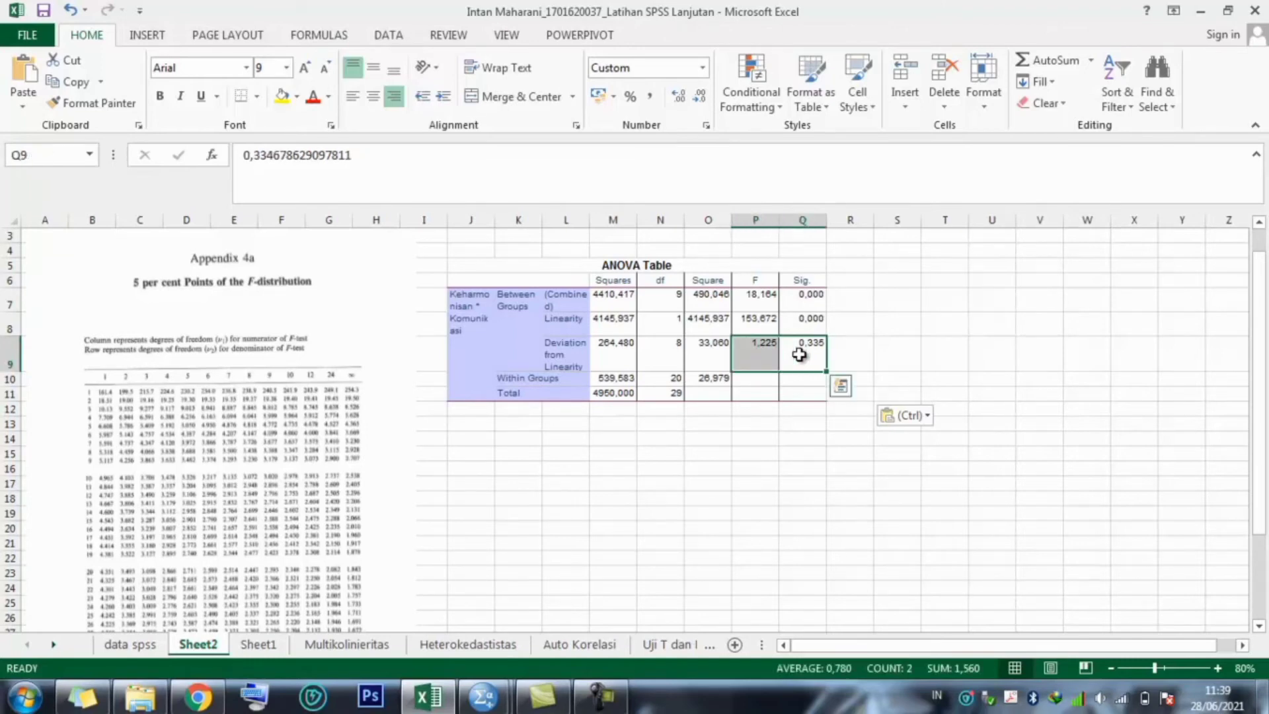
left_click(283, 96)
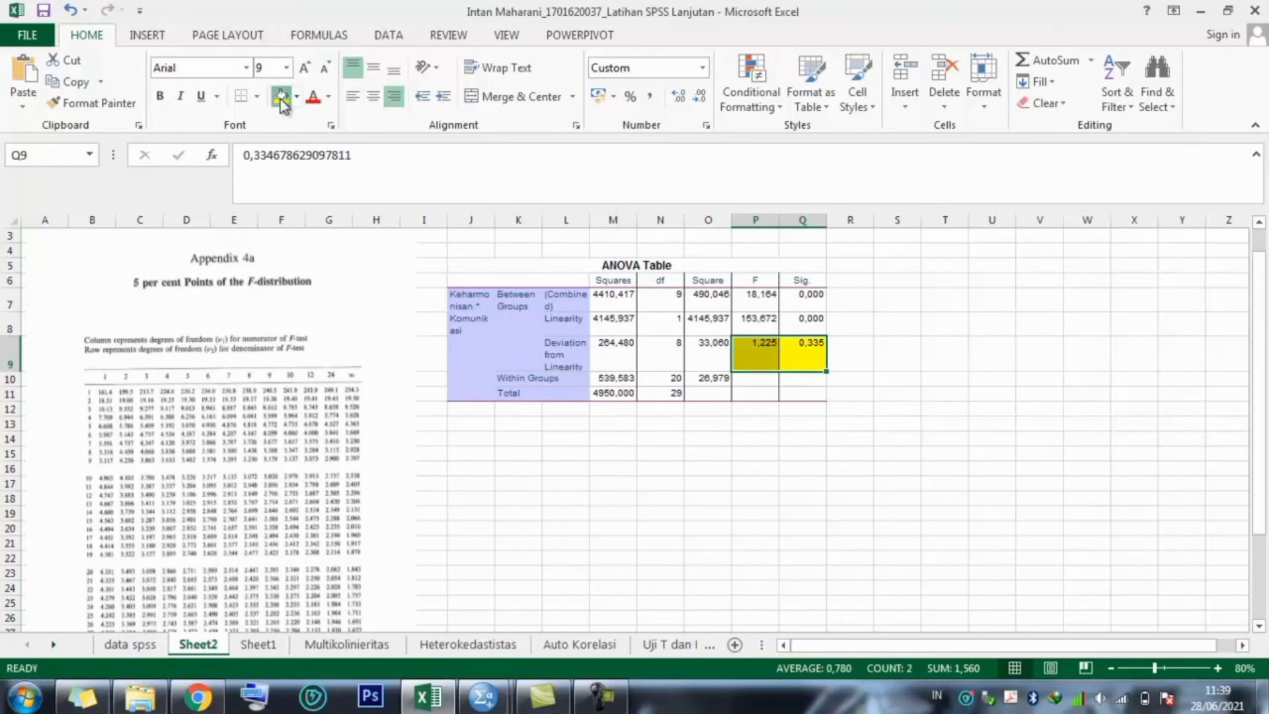
left_click(790, 350)
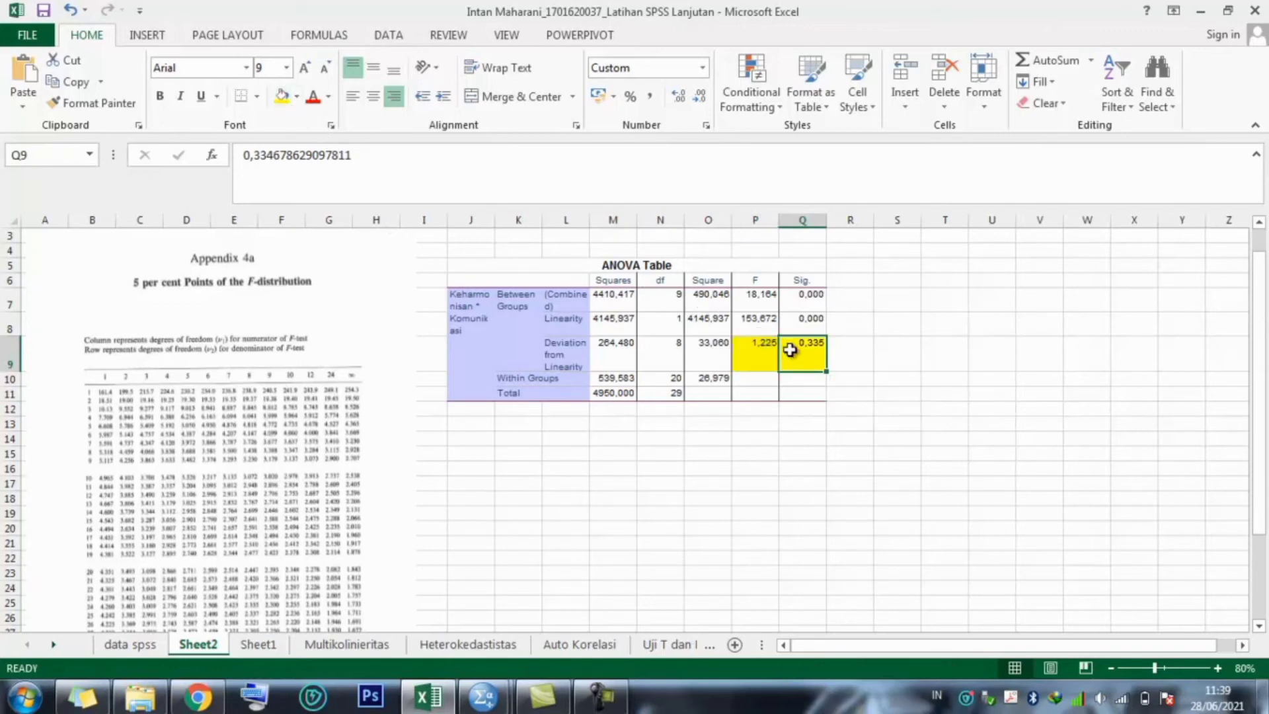
Enter the heading "1. nilai sig" in cell K14 and "nilai = 0,335" in cell K15 below the ANOVA table.
left_click(499, 440)
type("1. n")
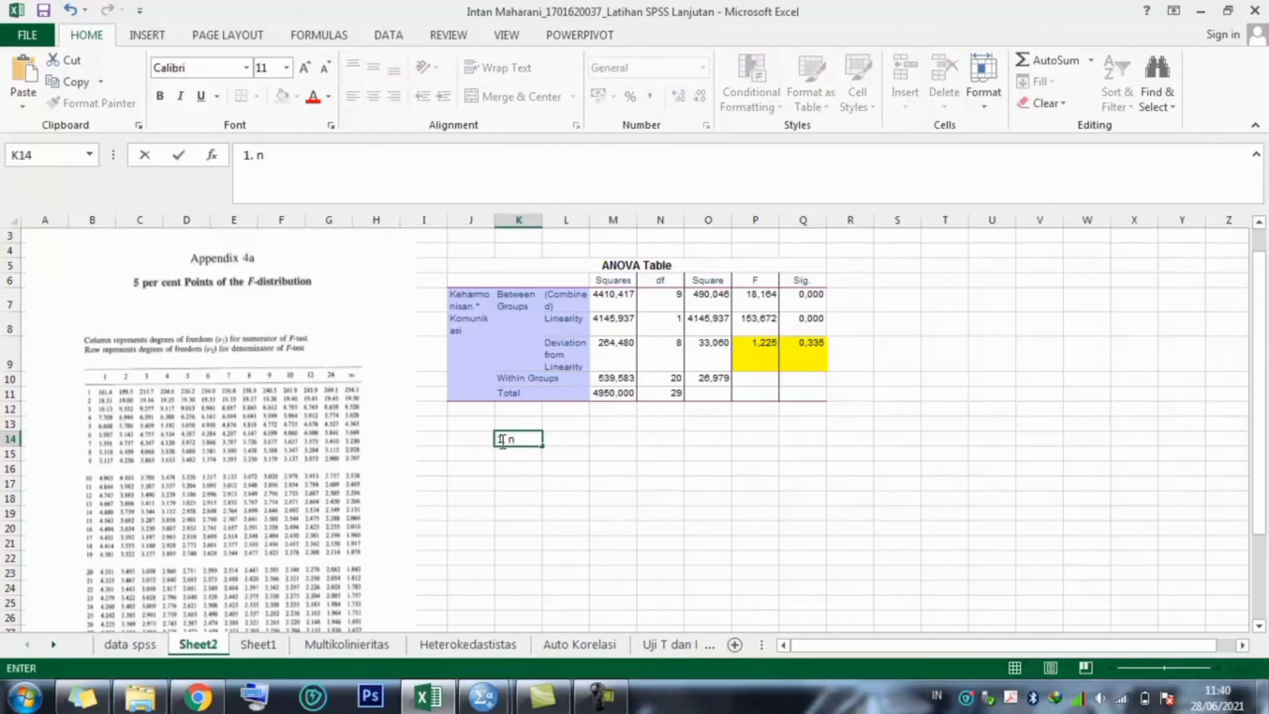
type("ilai sig")
key("Return")
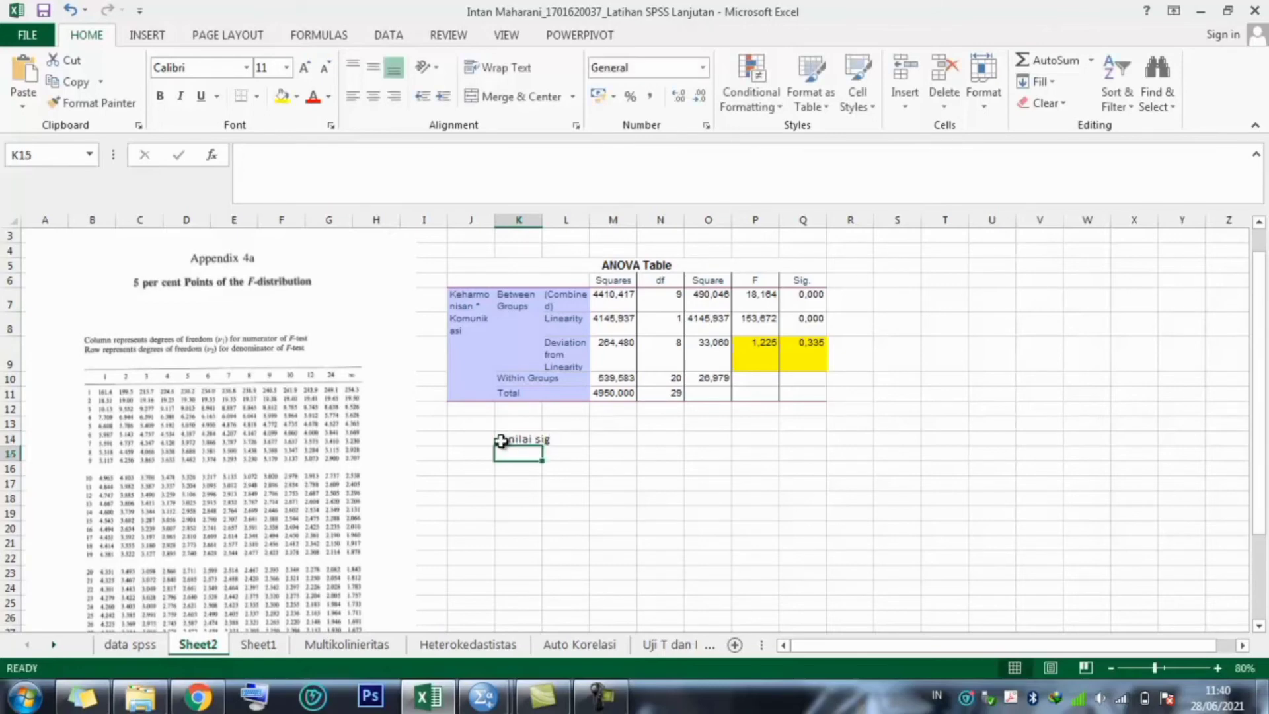
type("ni")
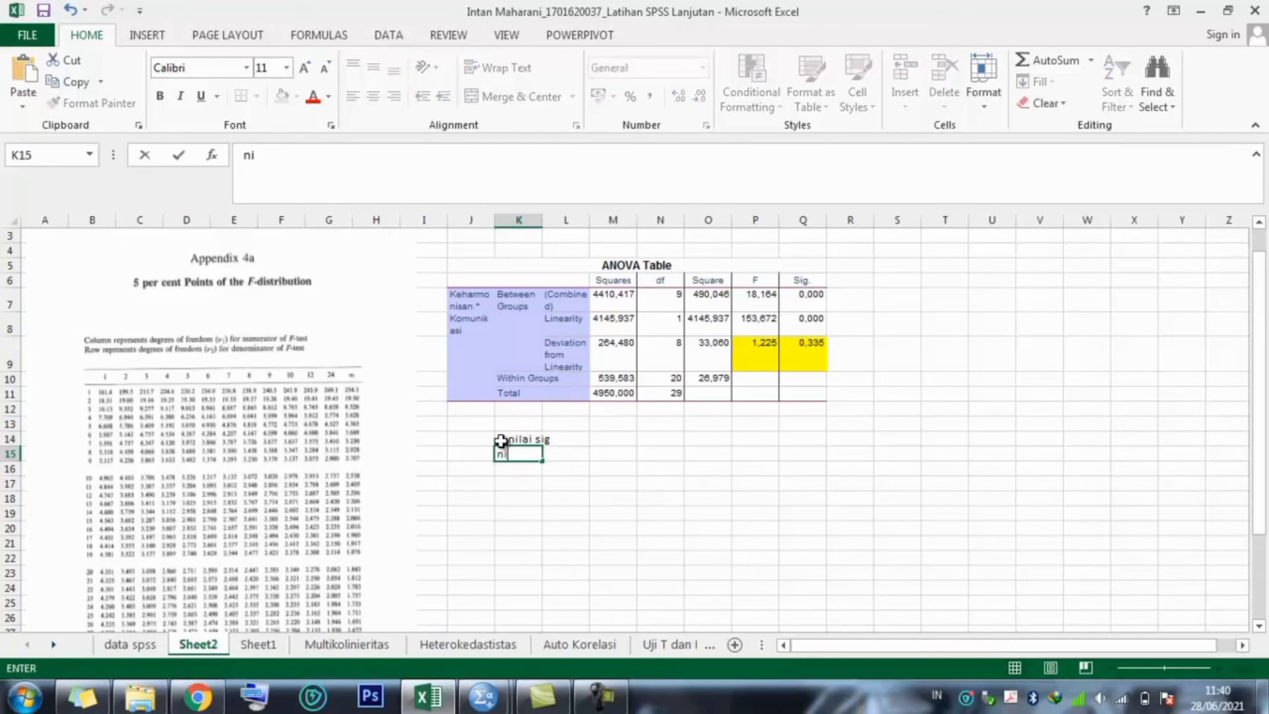
type("lai = 0,335")
key("Return")
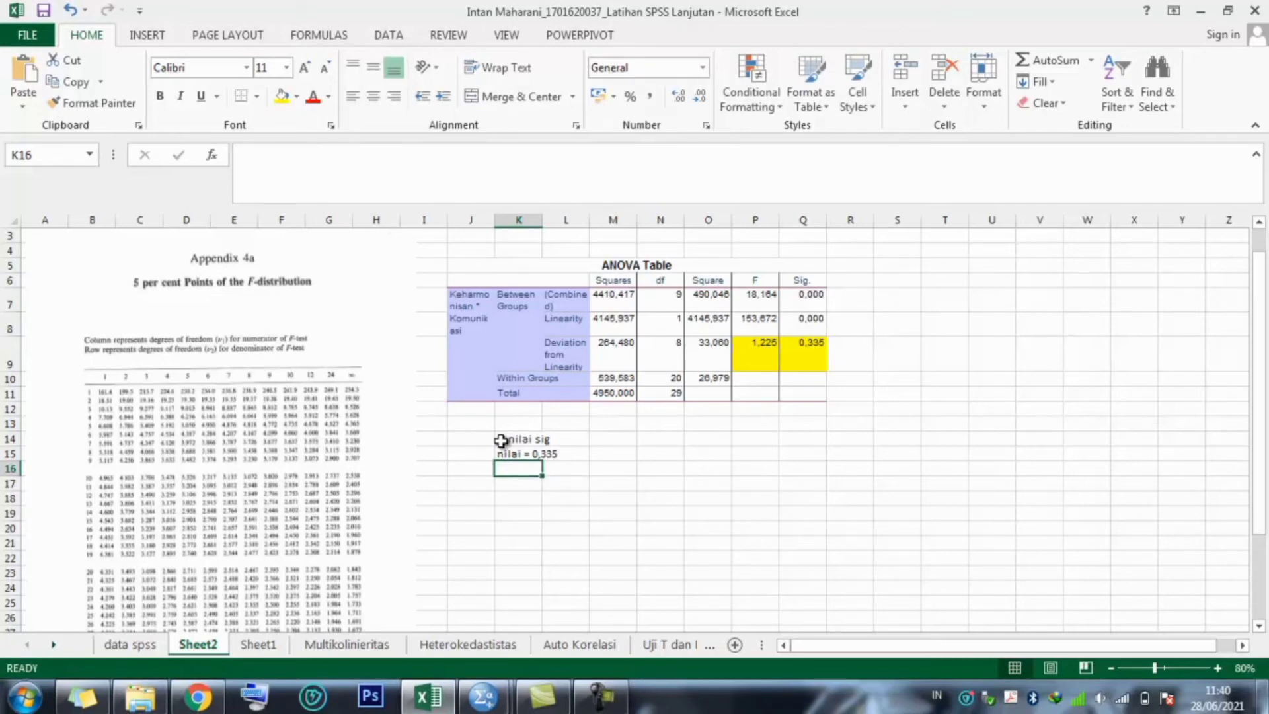
Enter the criterion "nilai sig > 0,05" in cell K16.
type("nali")
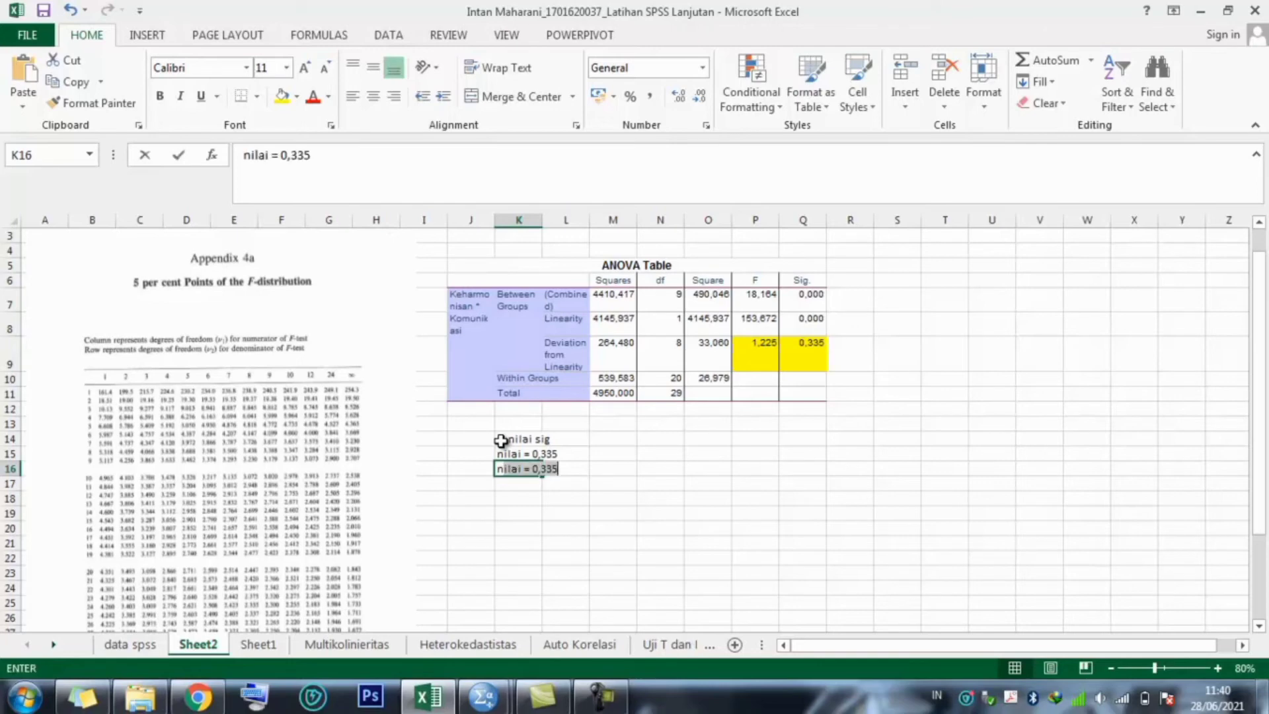
key("BackSpace")
key("BackSpace")
key("BackSpace")
key("BackSpace")
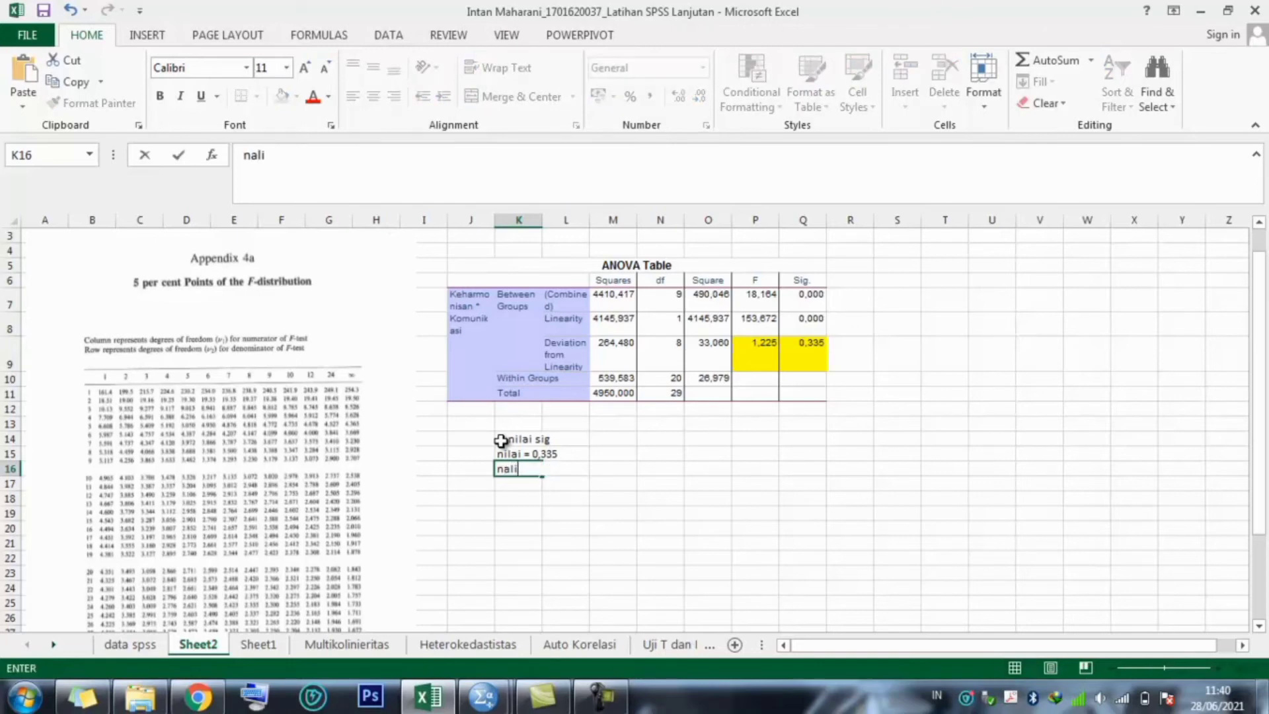
type("nilai = ")
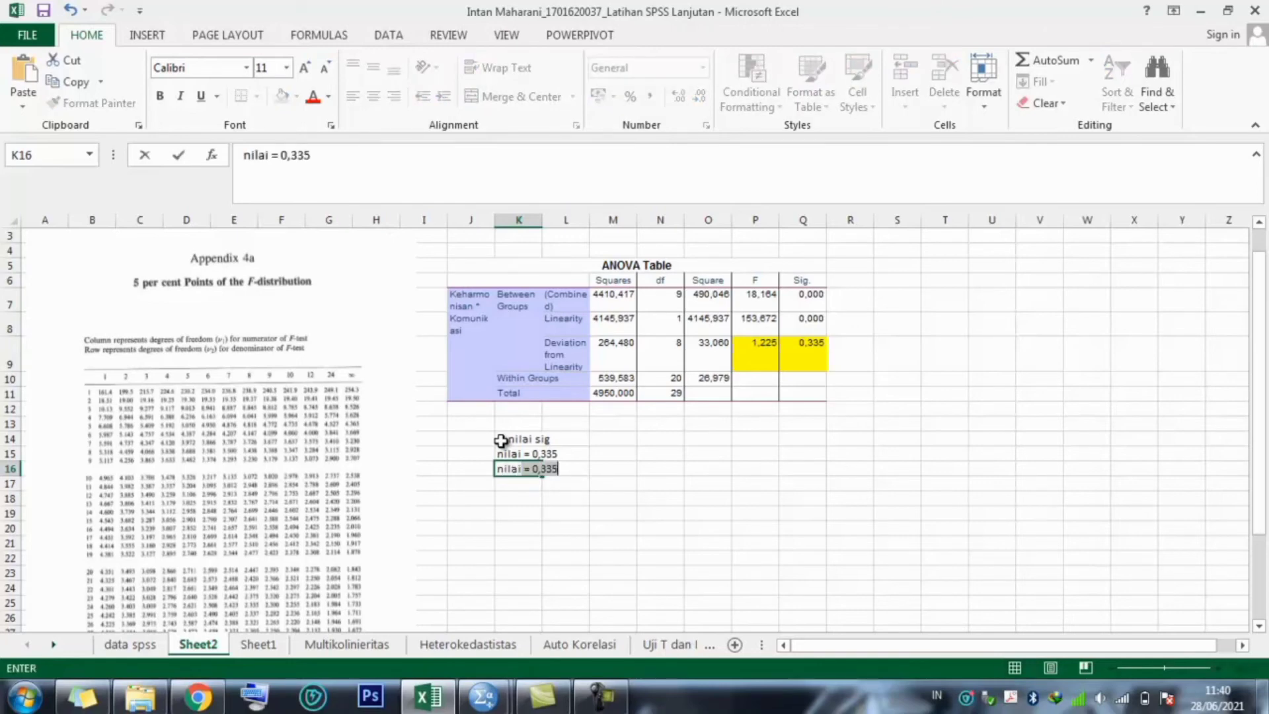
type("sig")
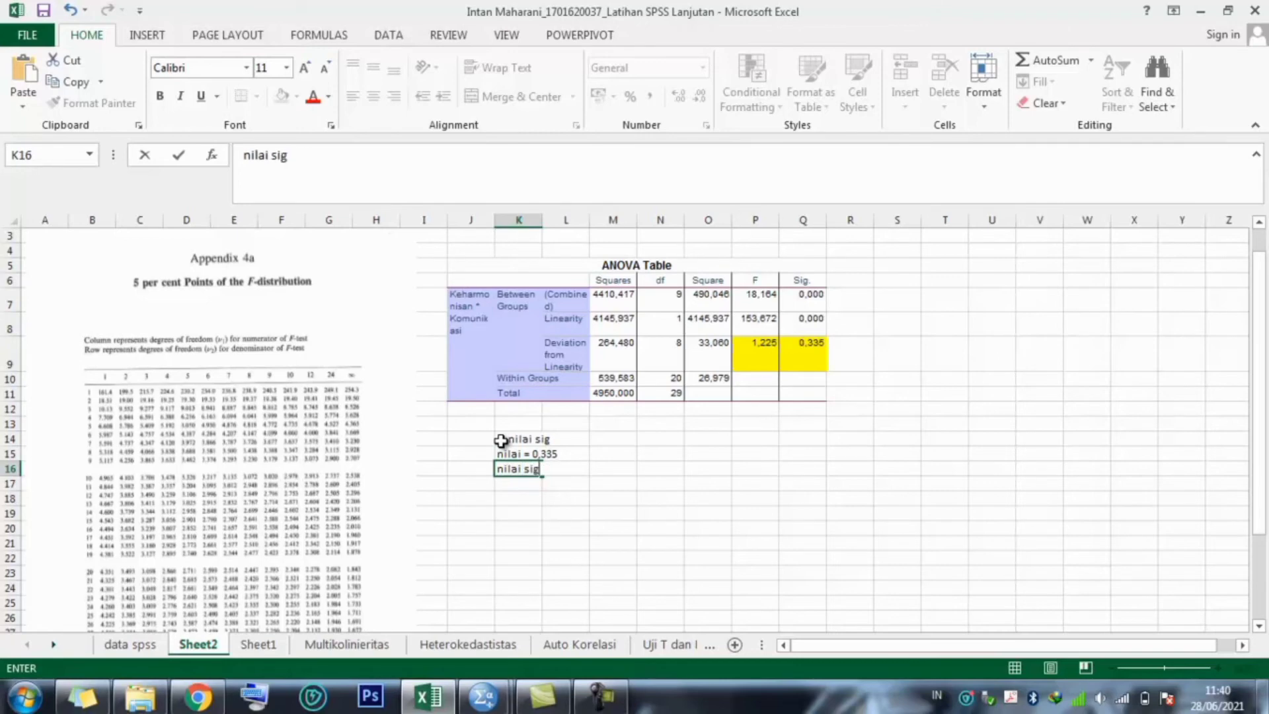
type(" > 0,05")
key("Return")
Enter the conclusion "memiliki hubungan yang linier" in cell K17.
type("m")
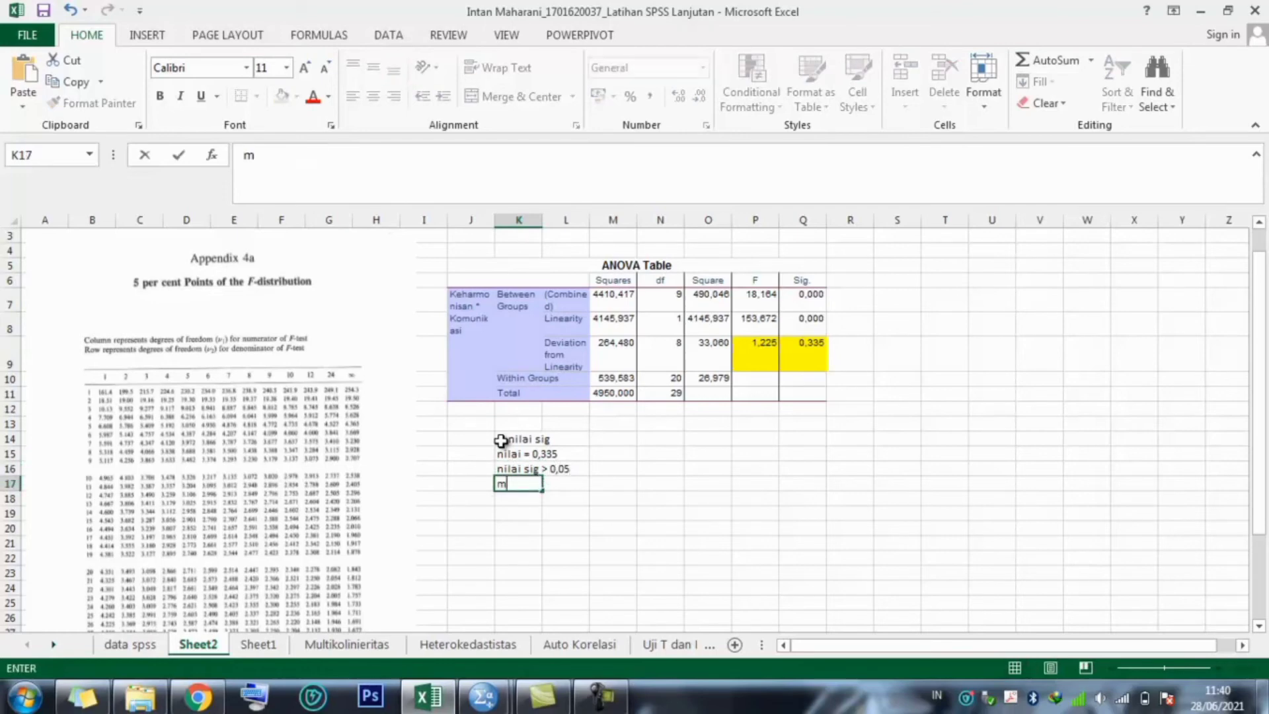
type("emiliki hun")
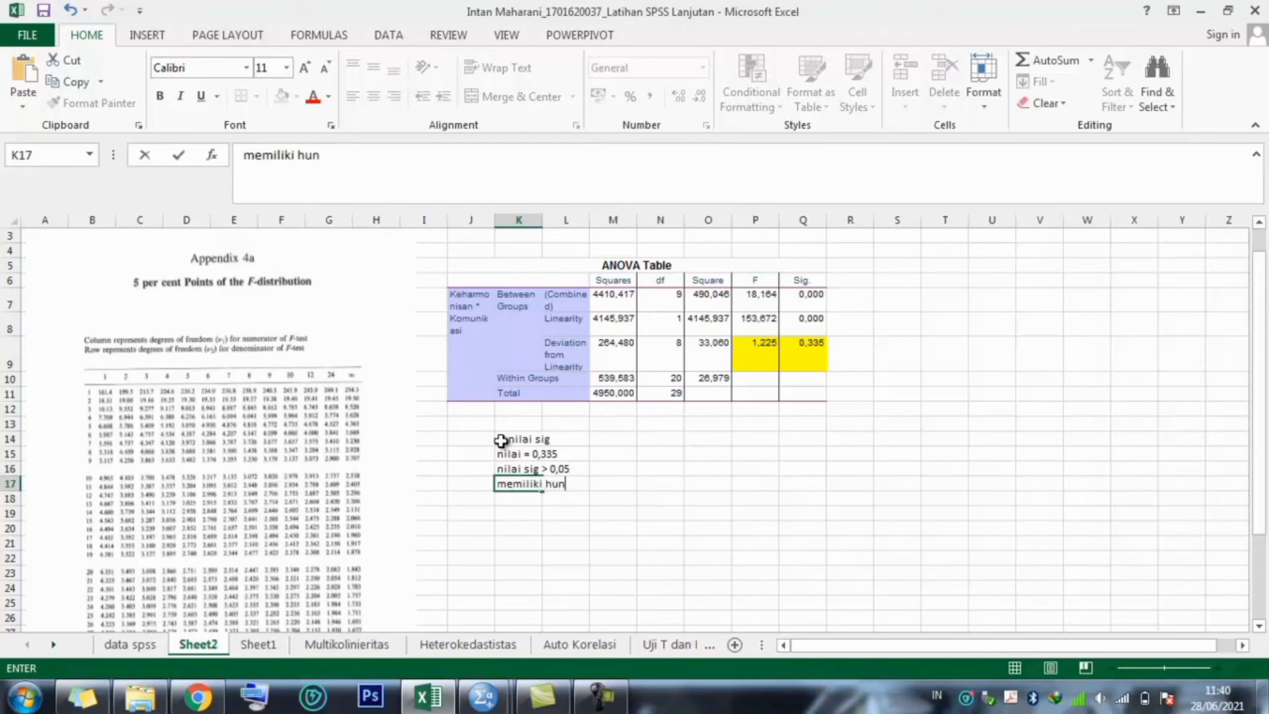
key("BackSpace")
type("bungan yang li")
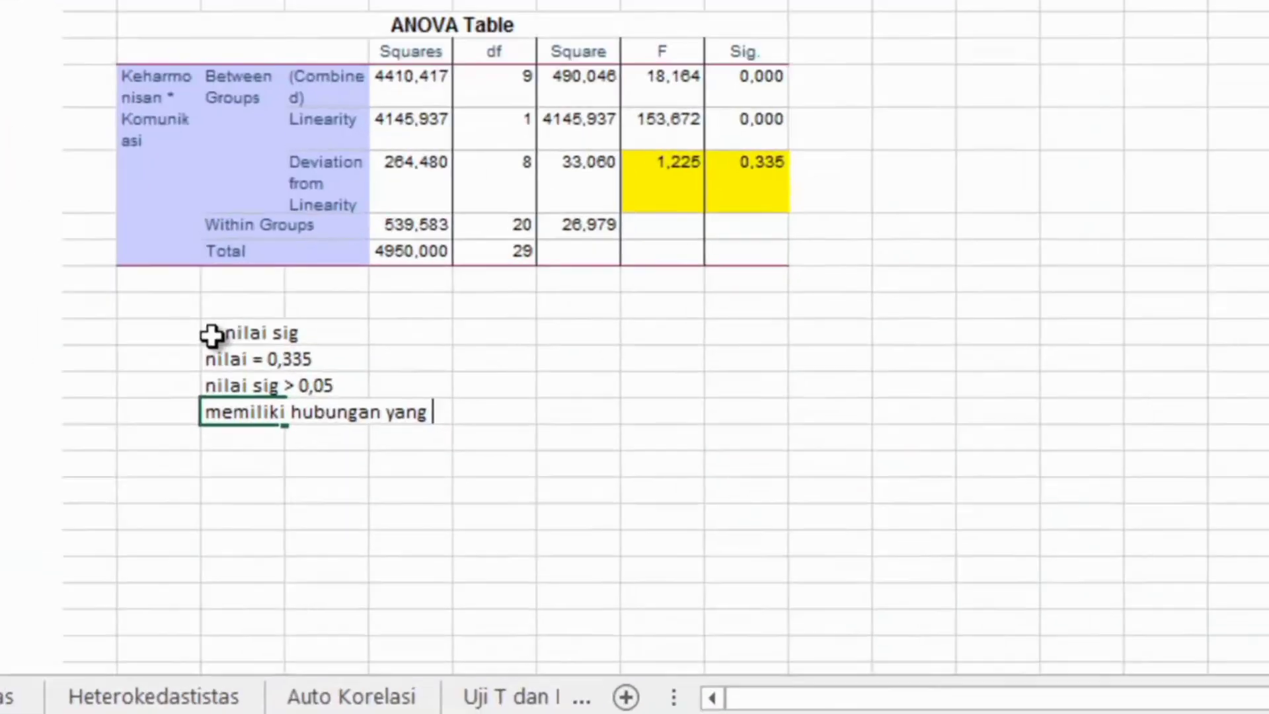
type("no")
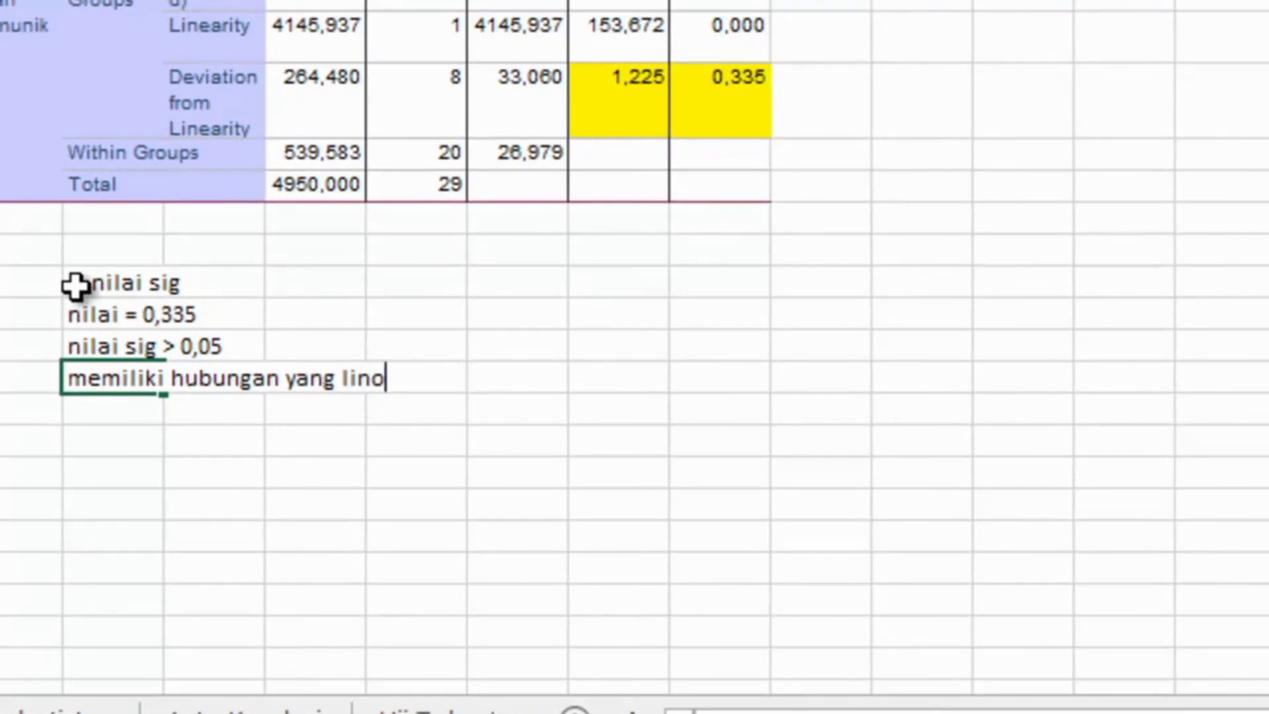
type("er")
key("BackSpace")
key("BackSpace")
key("BackSpace")
type("ier")
key("Return")
key("Return")
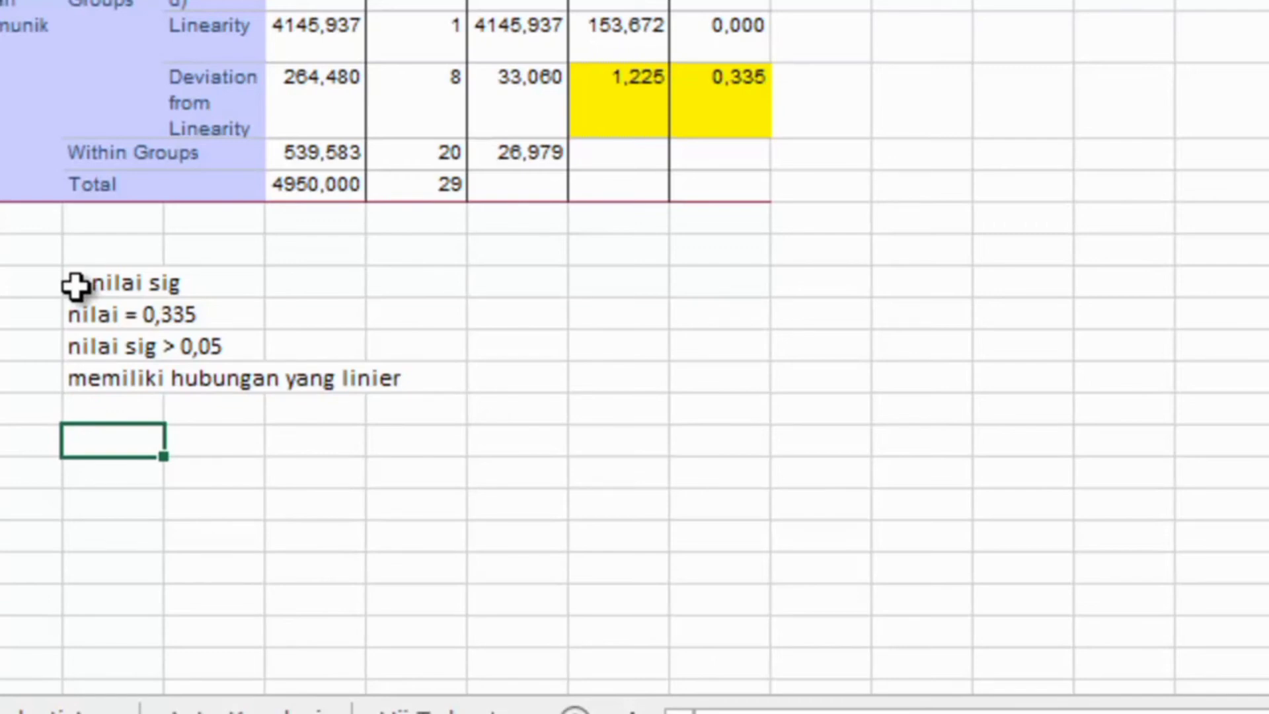
Enter the heading "2. perbandingan nilai F hitung dengan F table" in cell K19 and "F hitung = 1,225" in cell K20.
type("2. per")
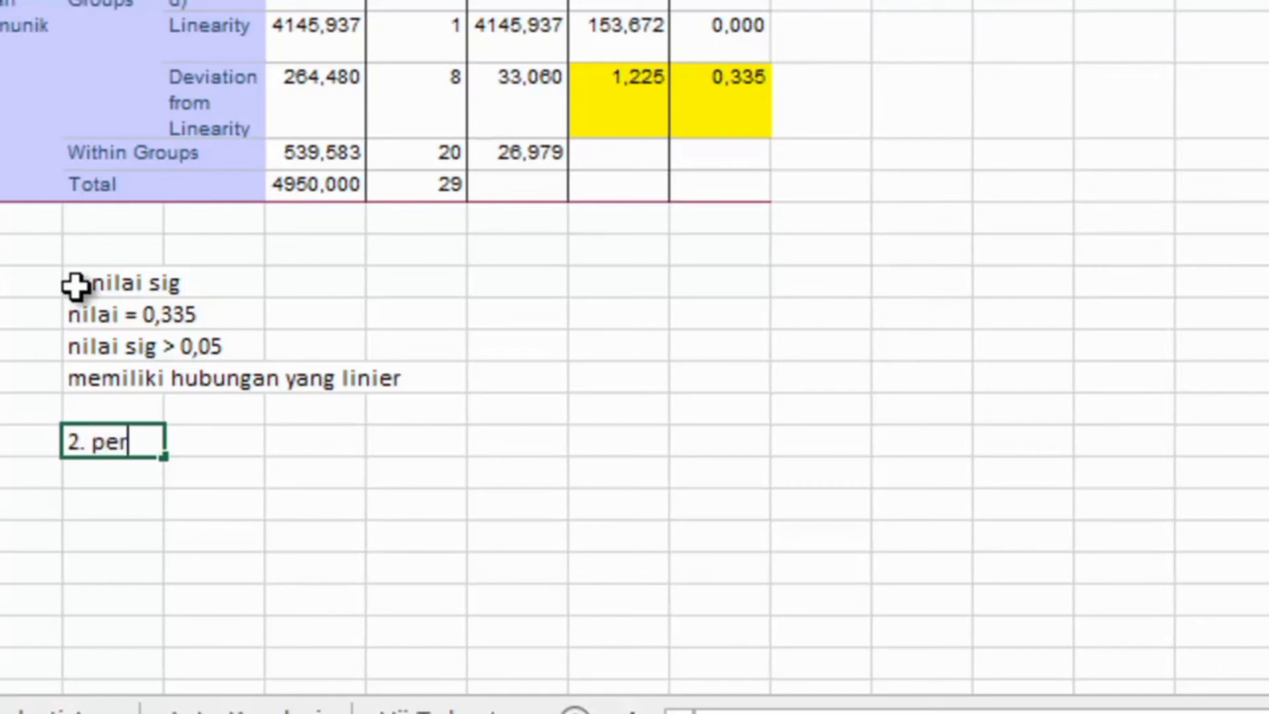
type("bandingan")
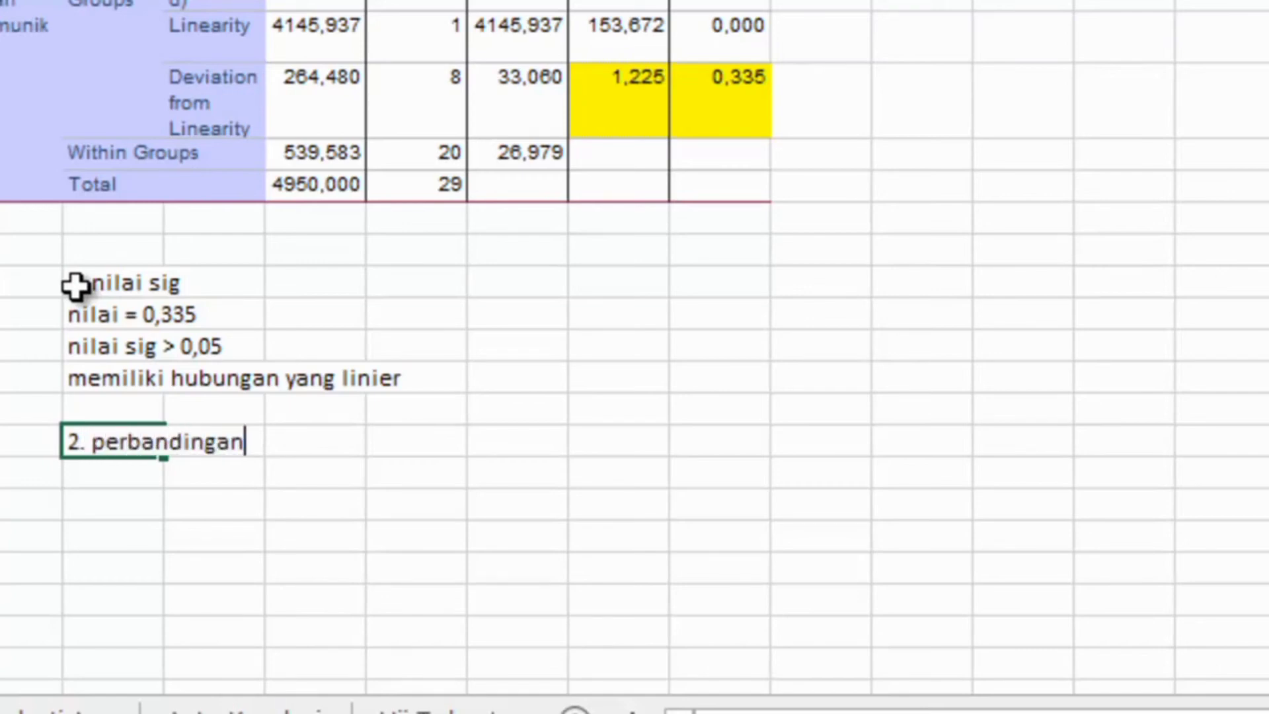
type(" nilai ")
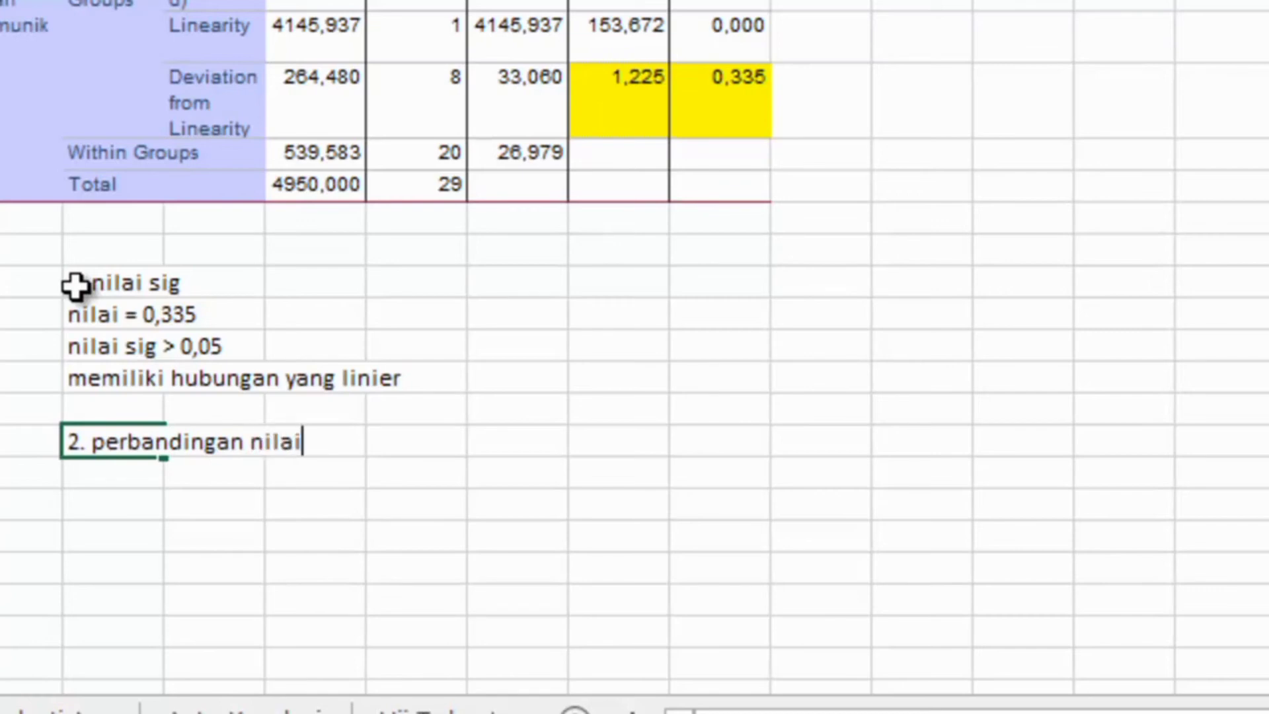
type("F hitung")
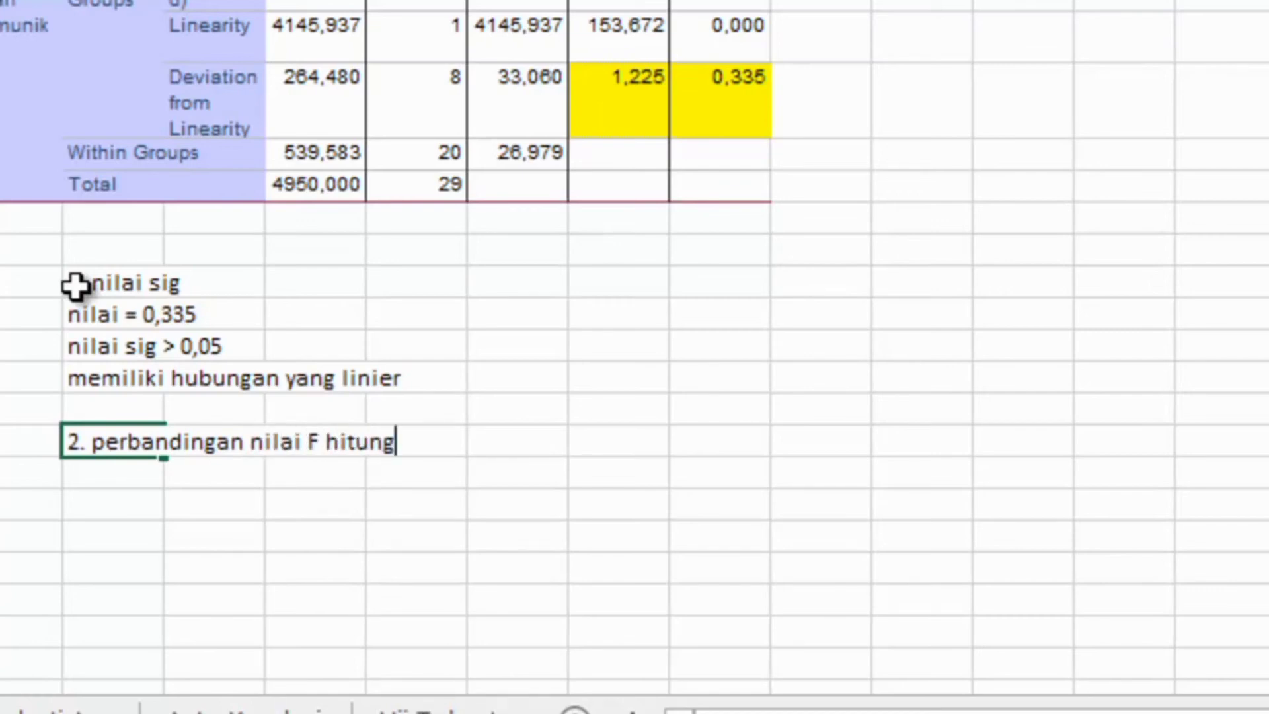
type(" den")
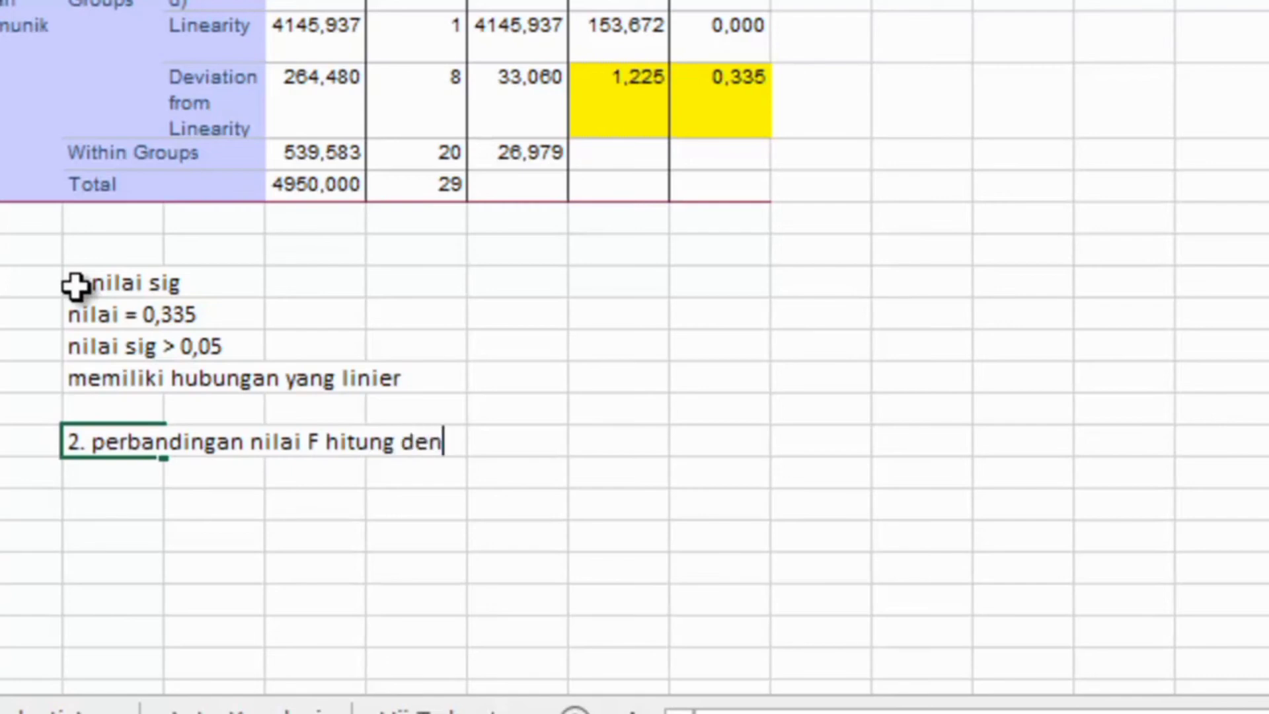
type("gan F ")
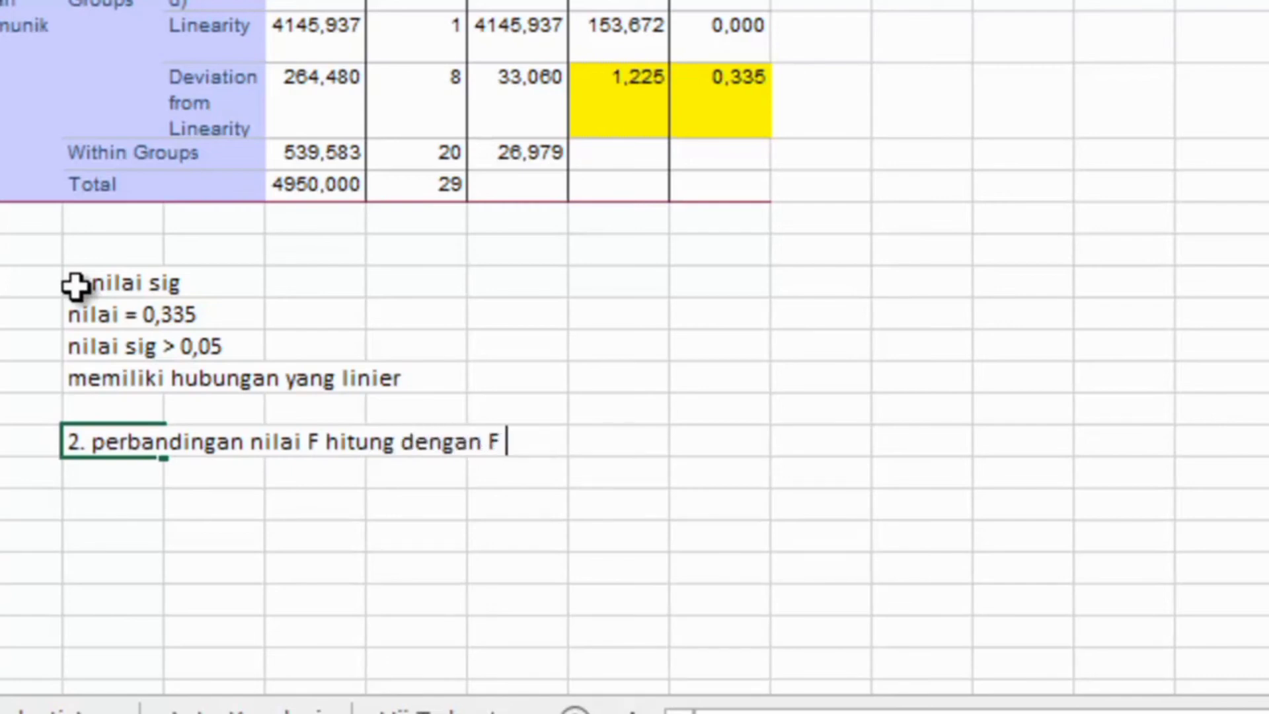
type("table")
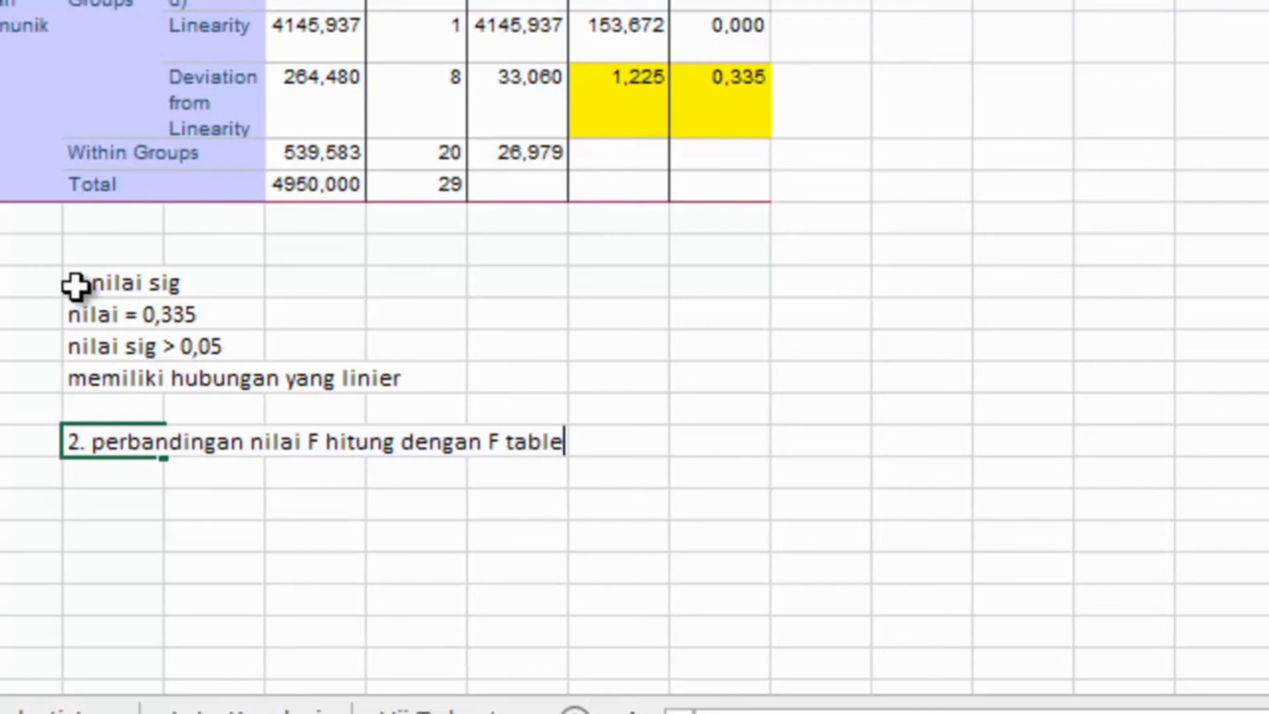
key("Return")
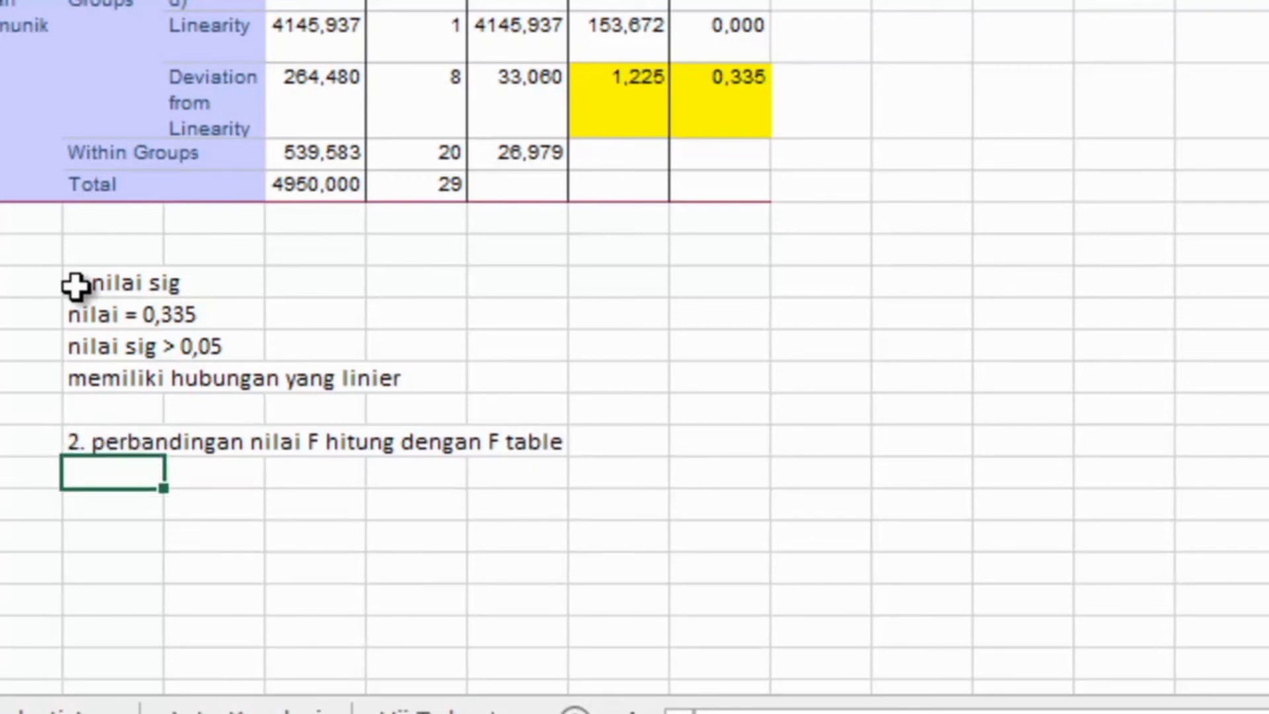
type("F hitung =")
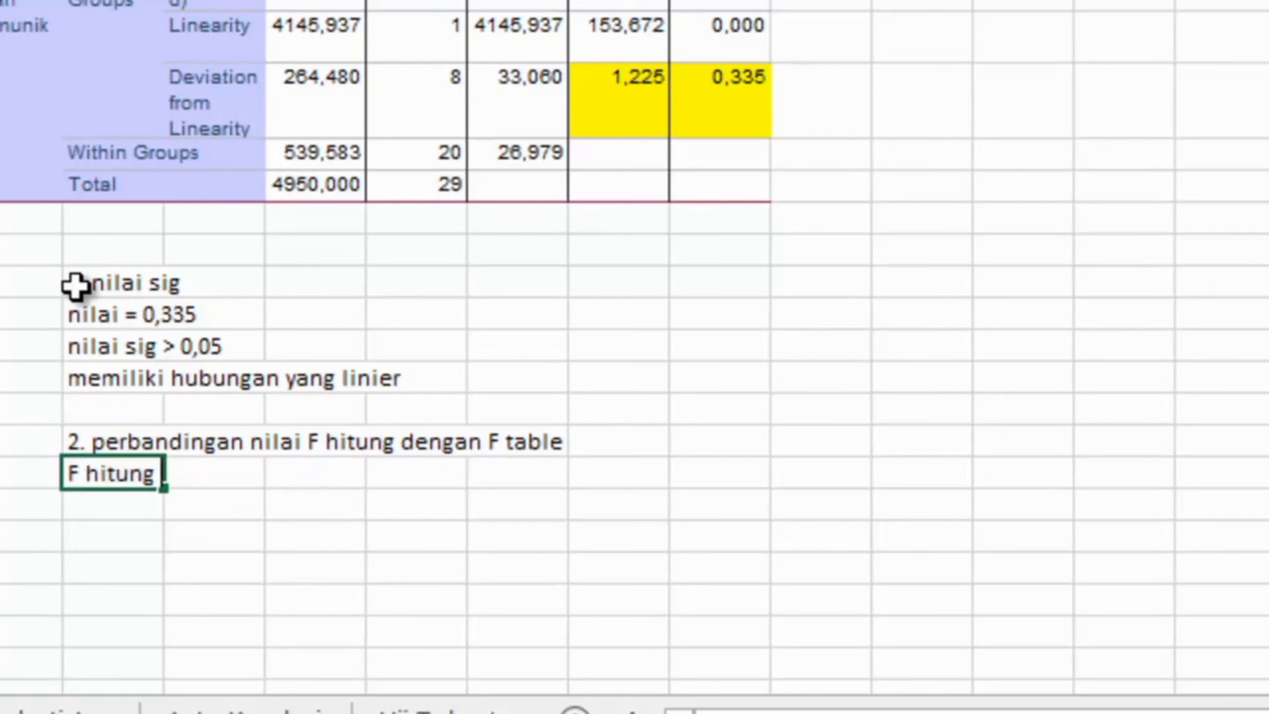
type(" 1,225")
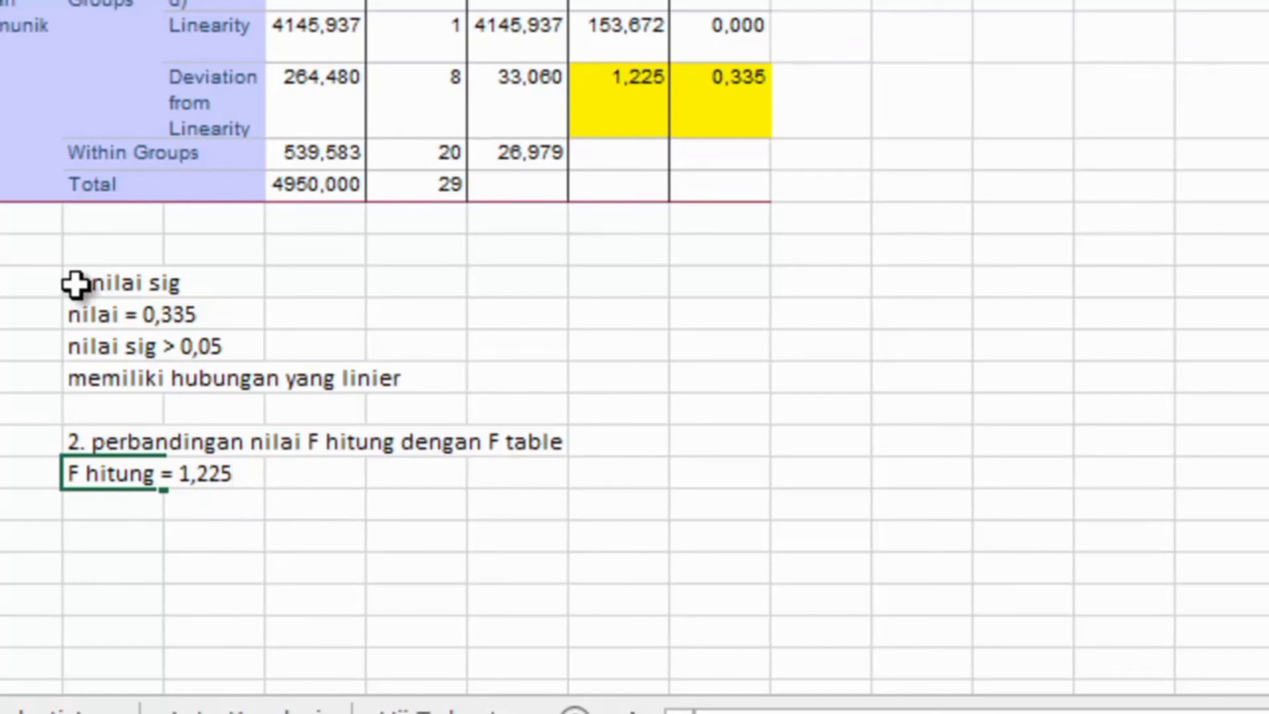
Highlight the df values of the Deviation from Linearity and Within Groups rows, cells N9 and N10, in yellow.
left_click(423, 106)
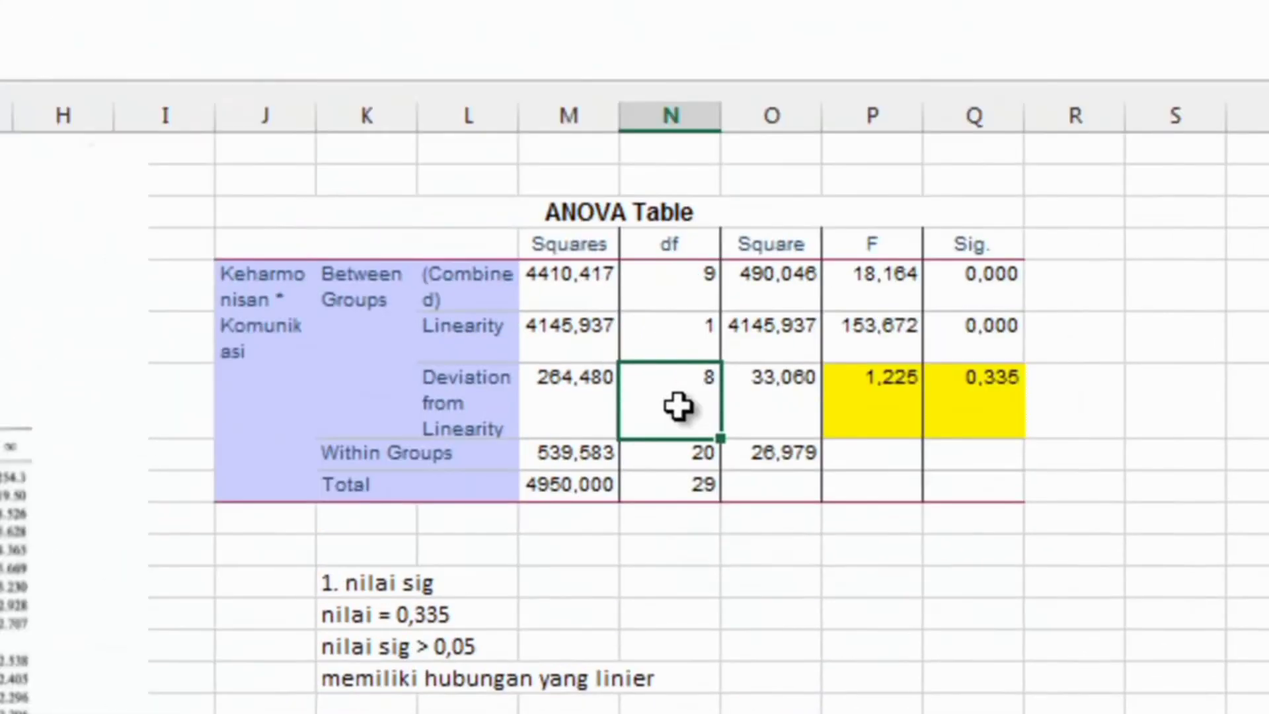
key("shift+Down")
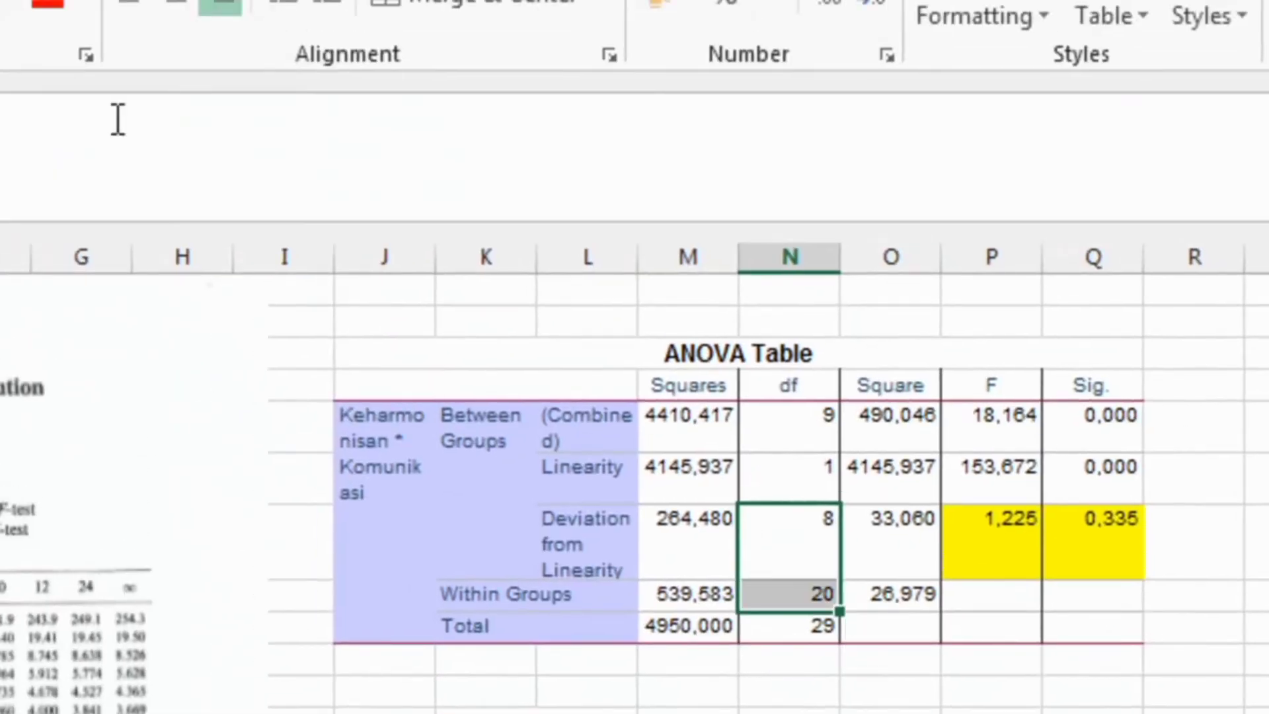
left_click(2, 9)
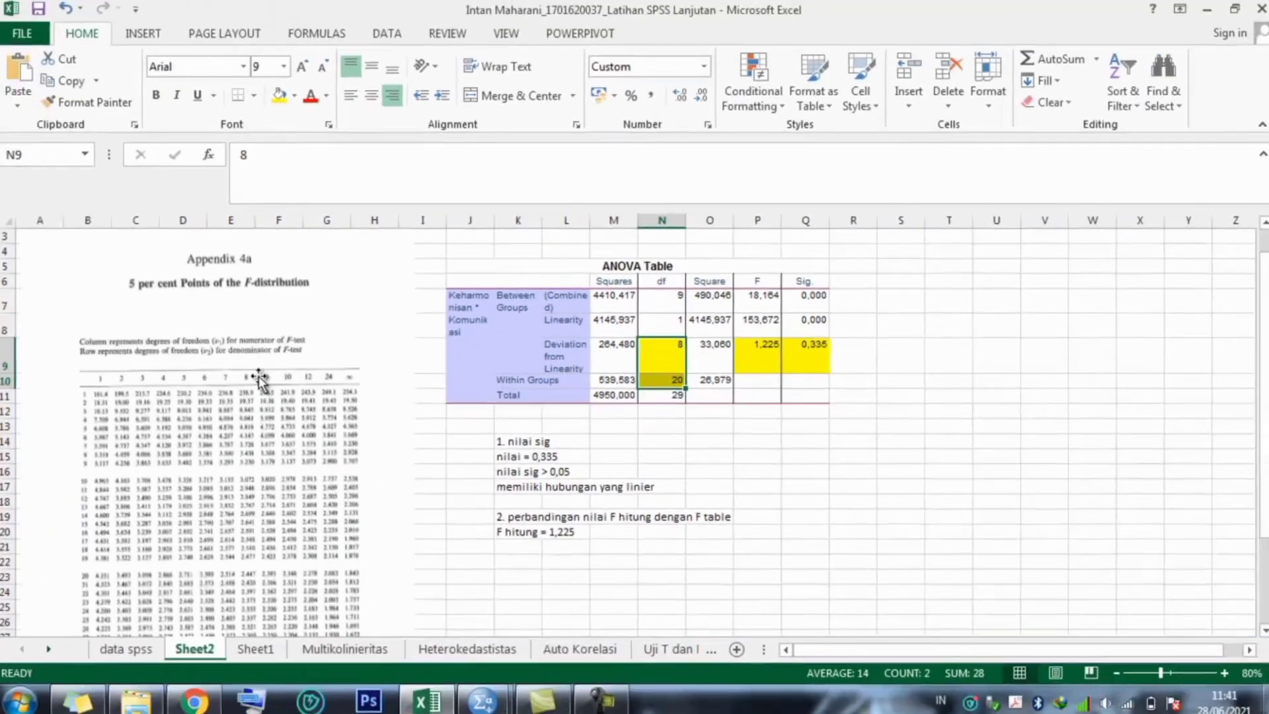
Look up the critical value for df 8 and 20 in the F-distribution picture and enter "F table = 2,447" in cell K21.
left_click(207, 386)
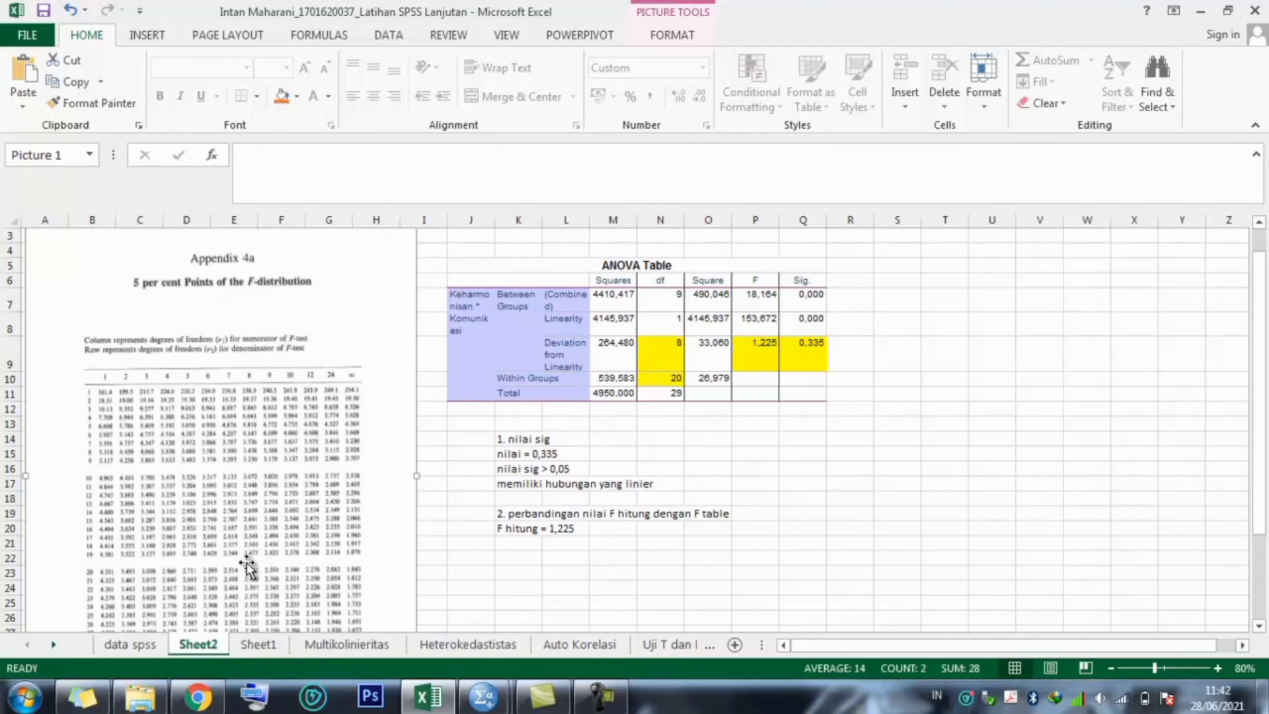
left_click(530, 543)
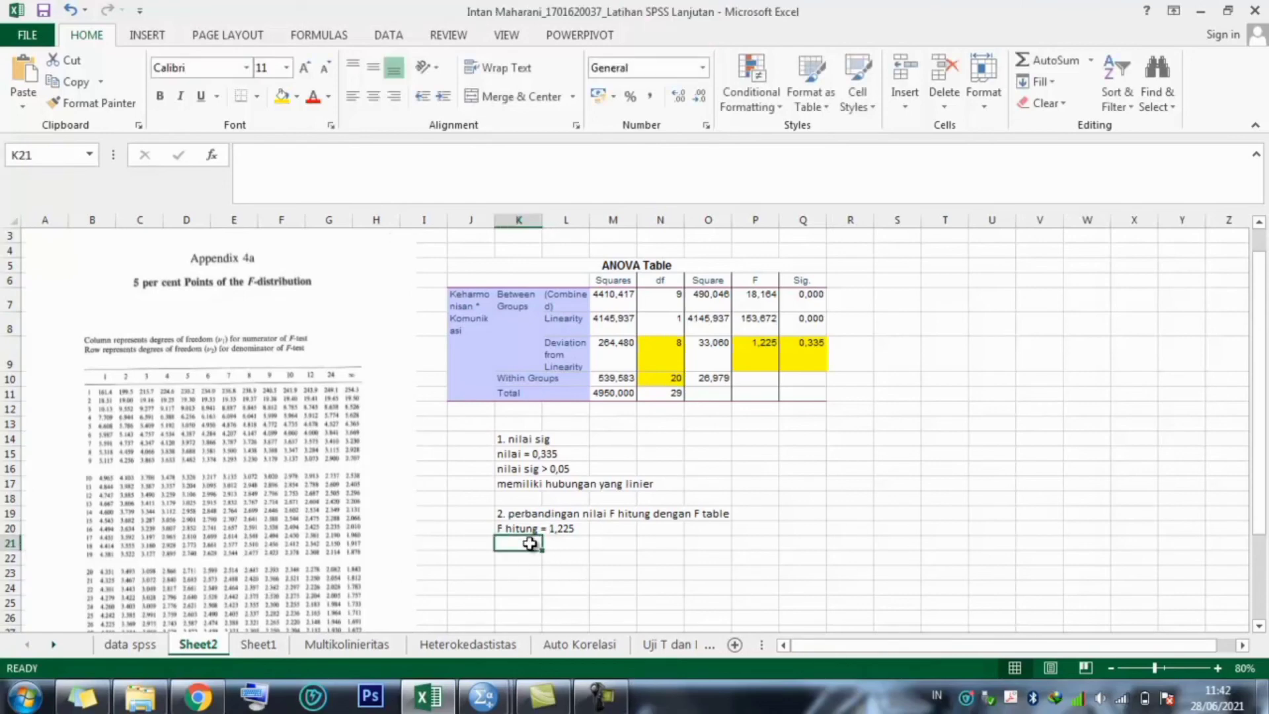
type("F t")
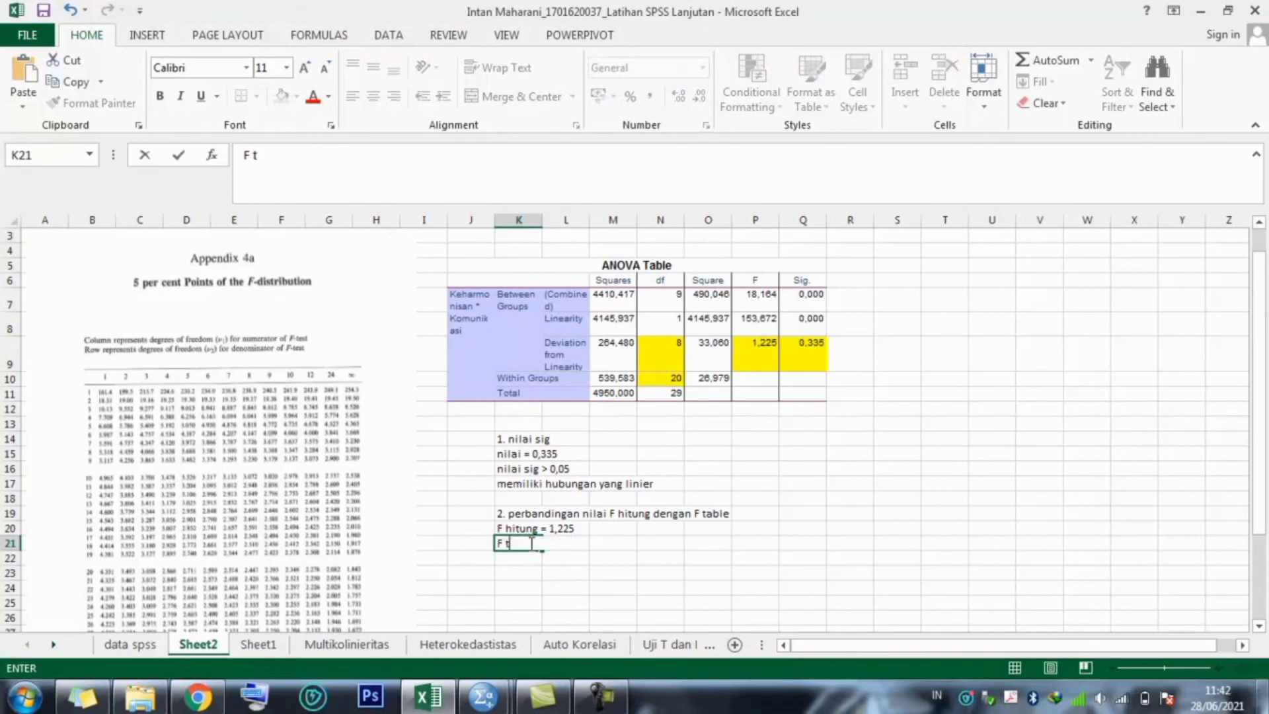
type("able = 2,447")
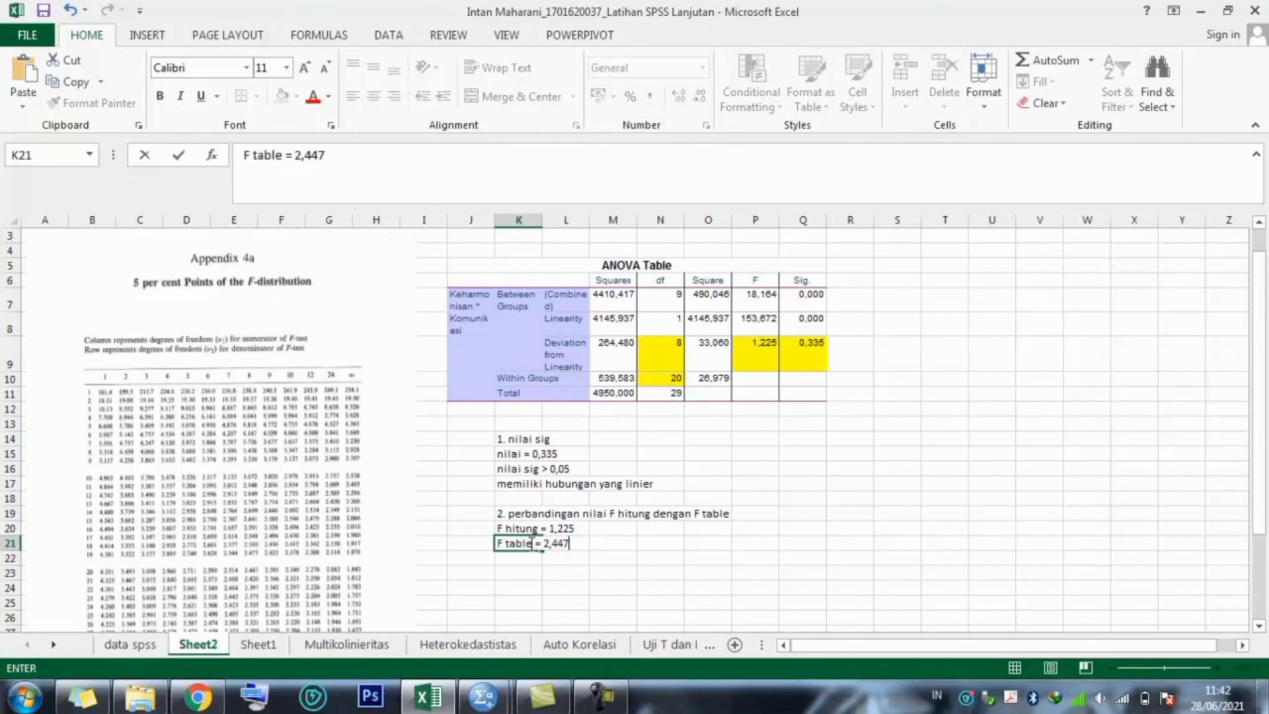
key("Return")
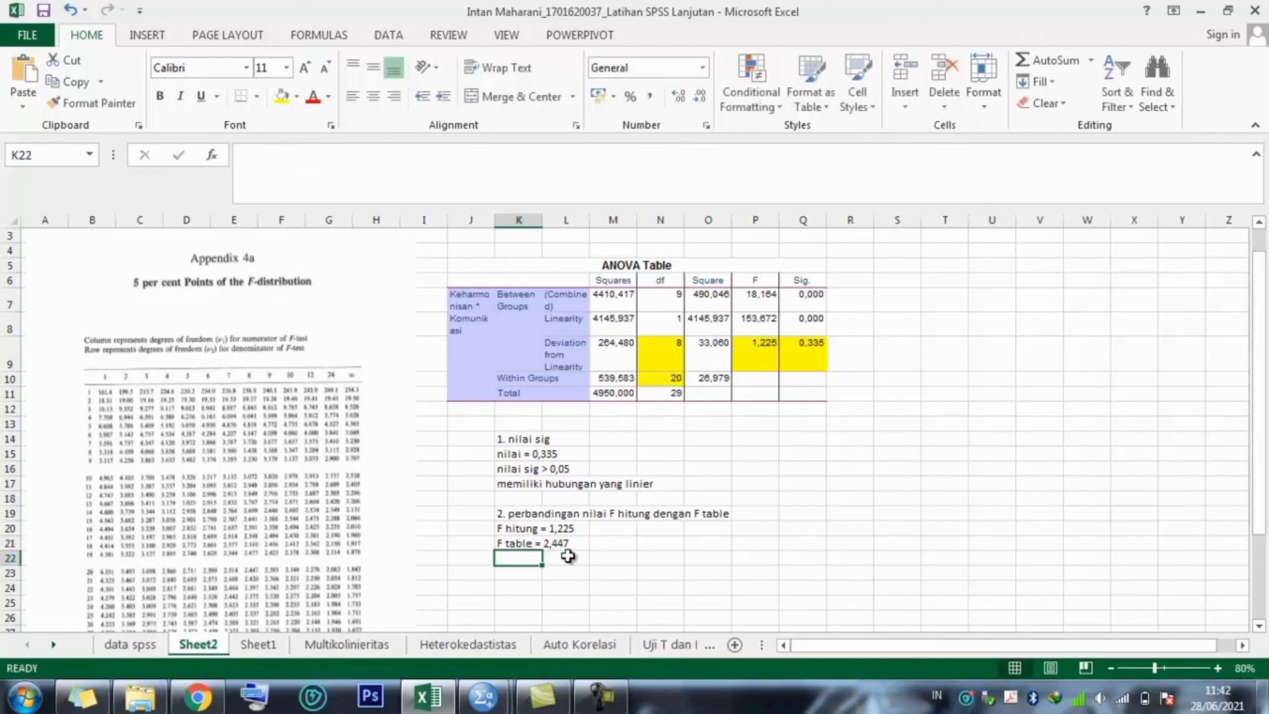
left_click(549, 531)
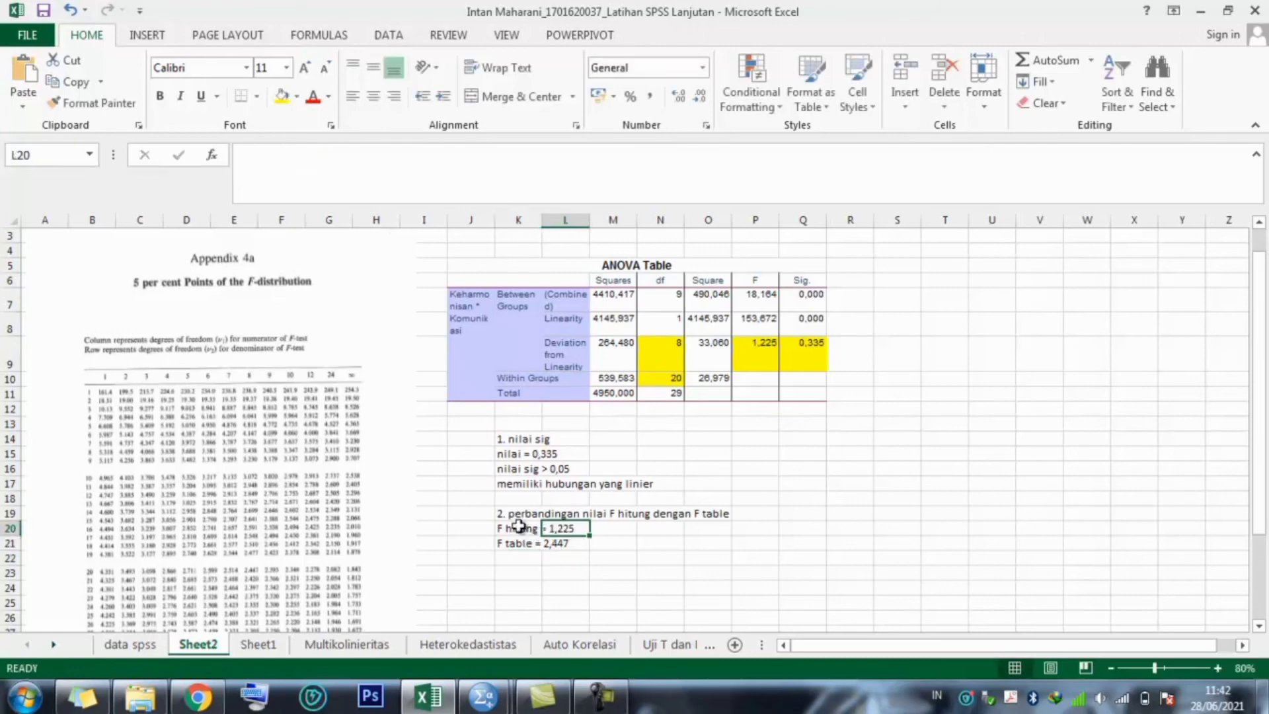
left_click(538, 530)
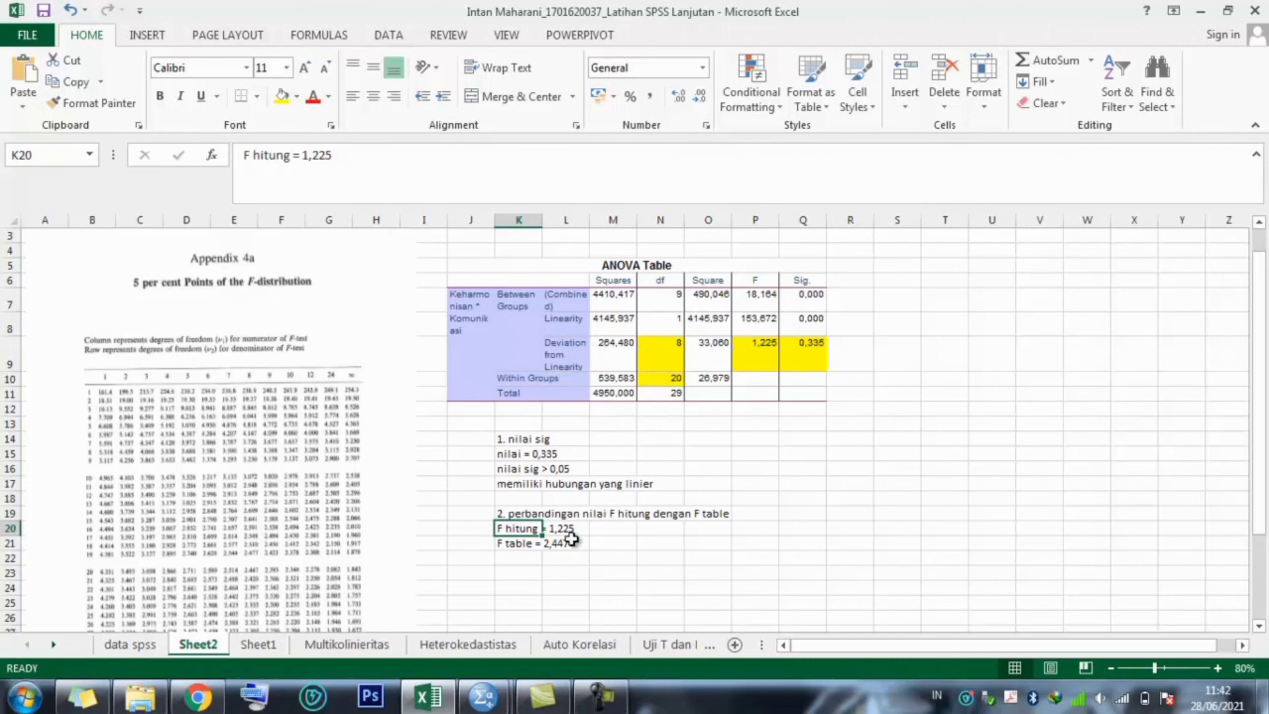
left_click(504, 545)
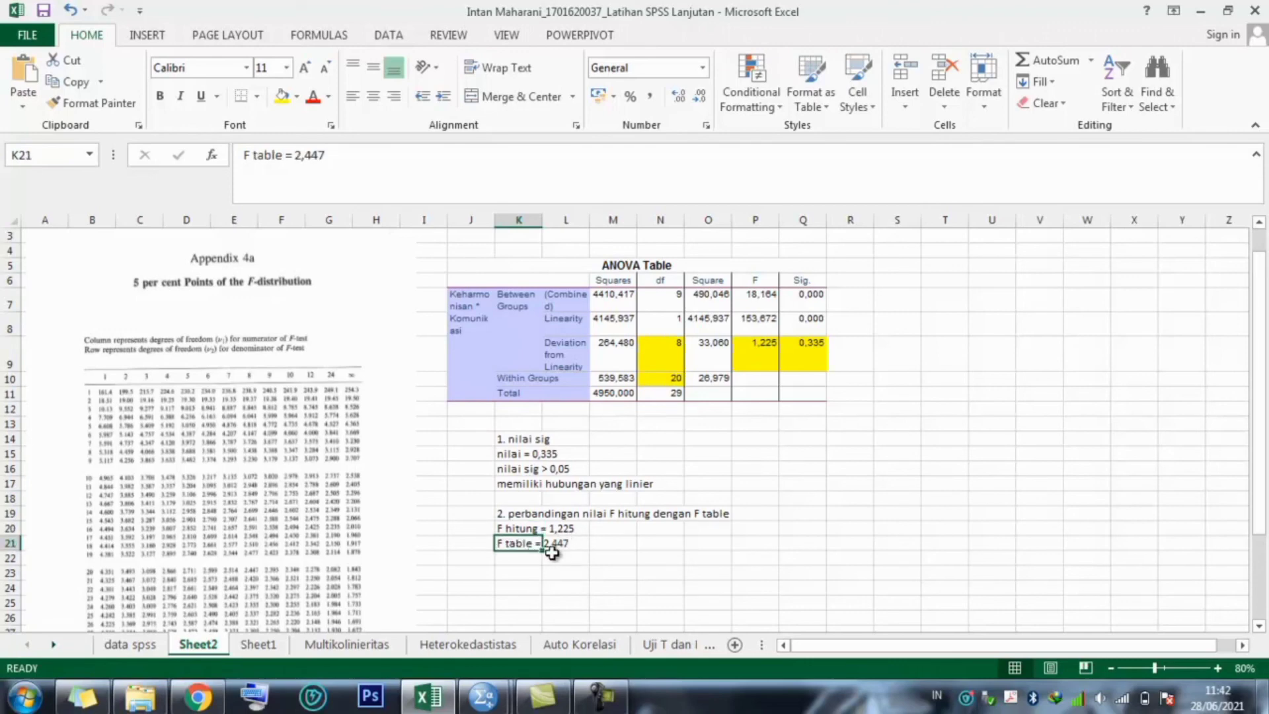
left_click(523, 530)
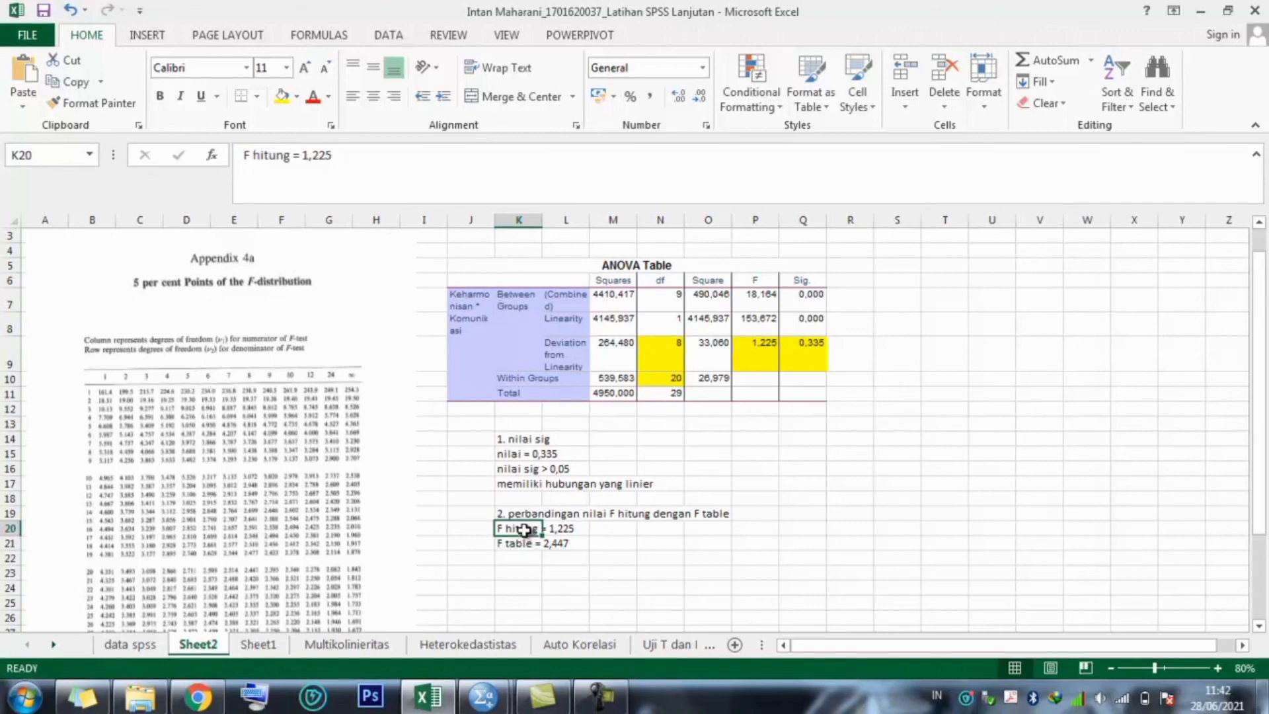
Enter the comparison "F hitung < F table" in cell K22 and "1,225 < 2,447" in cell K23.
left_click(526, 544)
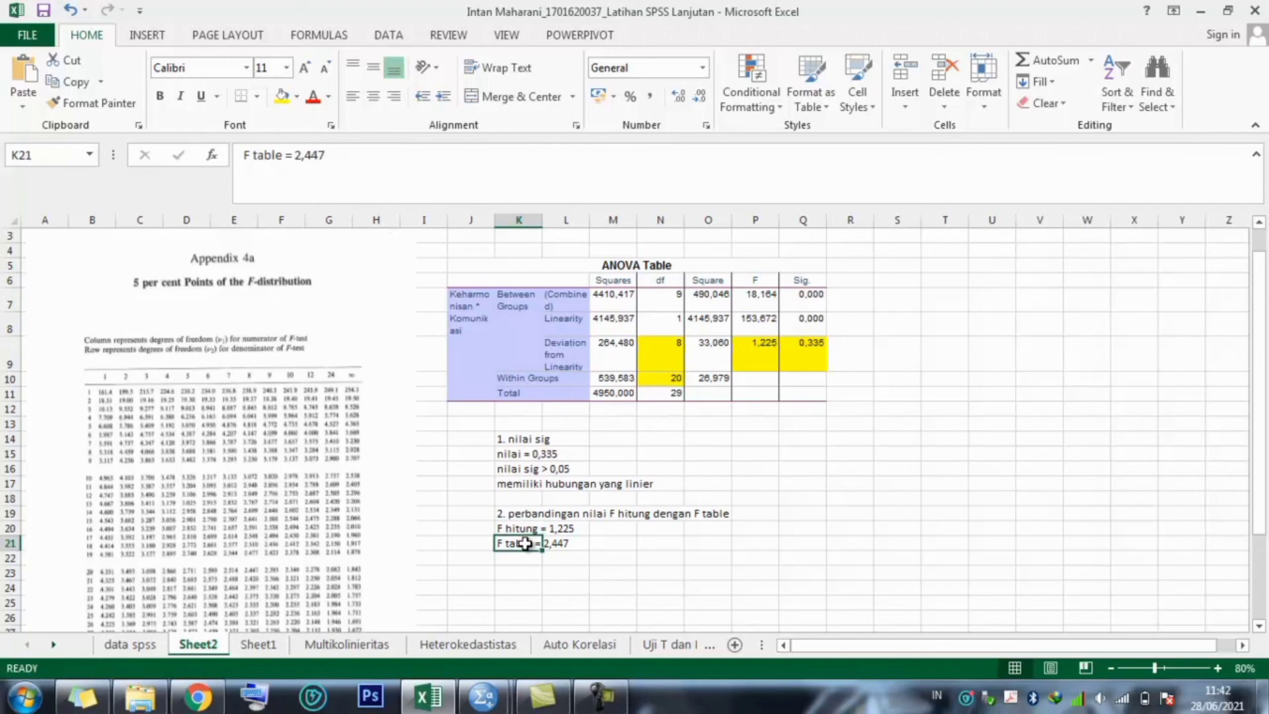
left_click(523, 531)
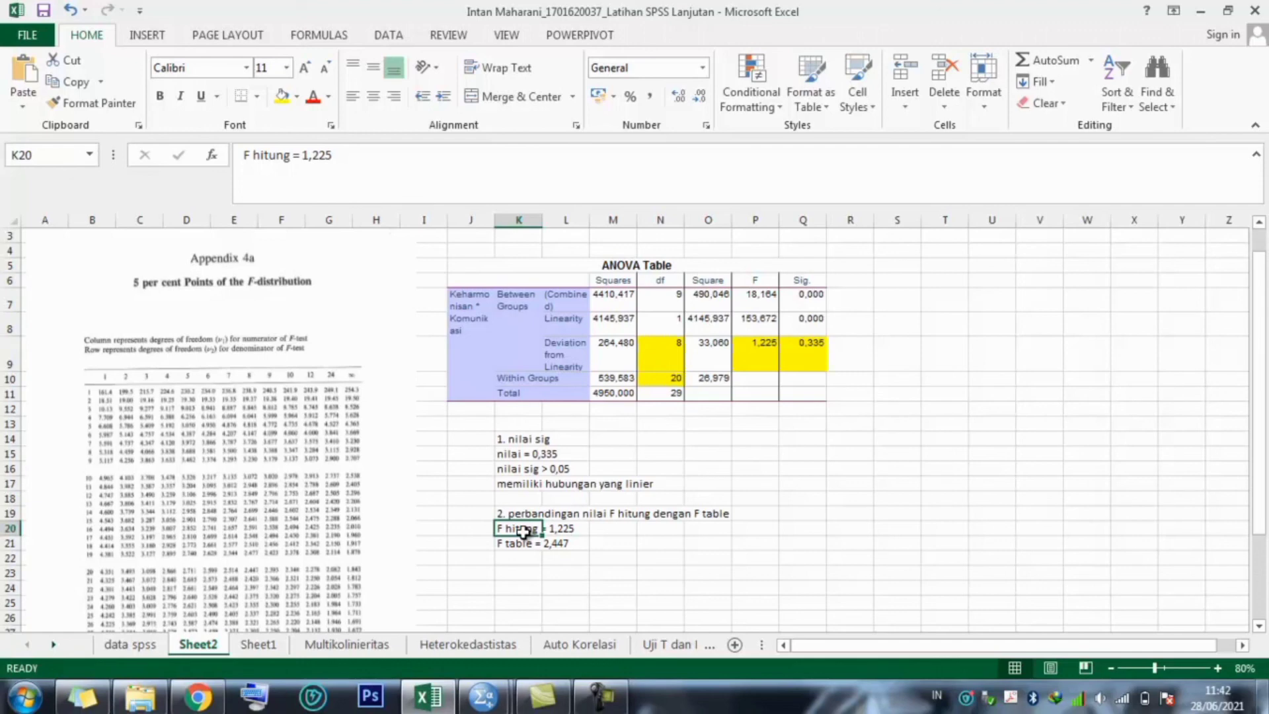
left_click(517, 554)
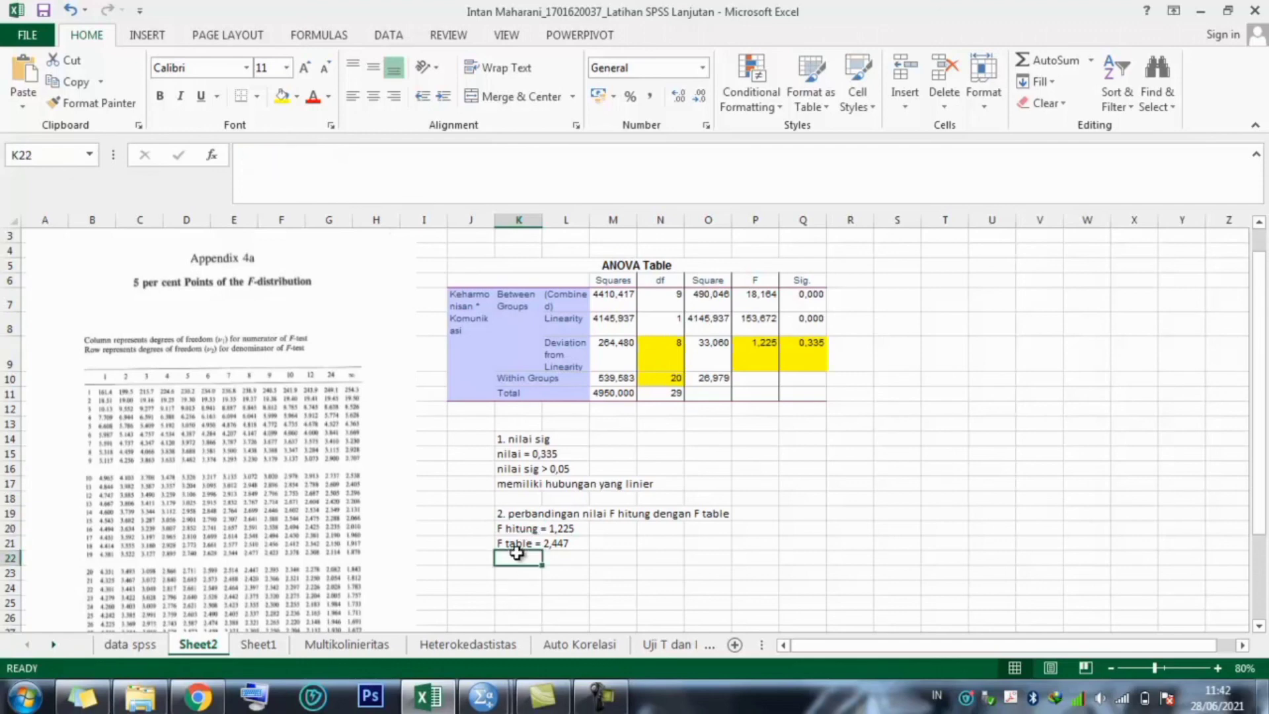
type("F ")
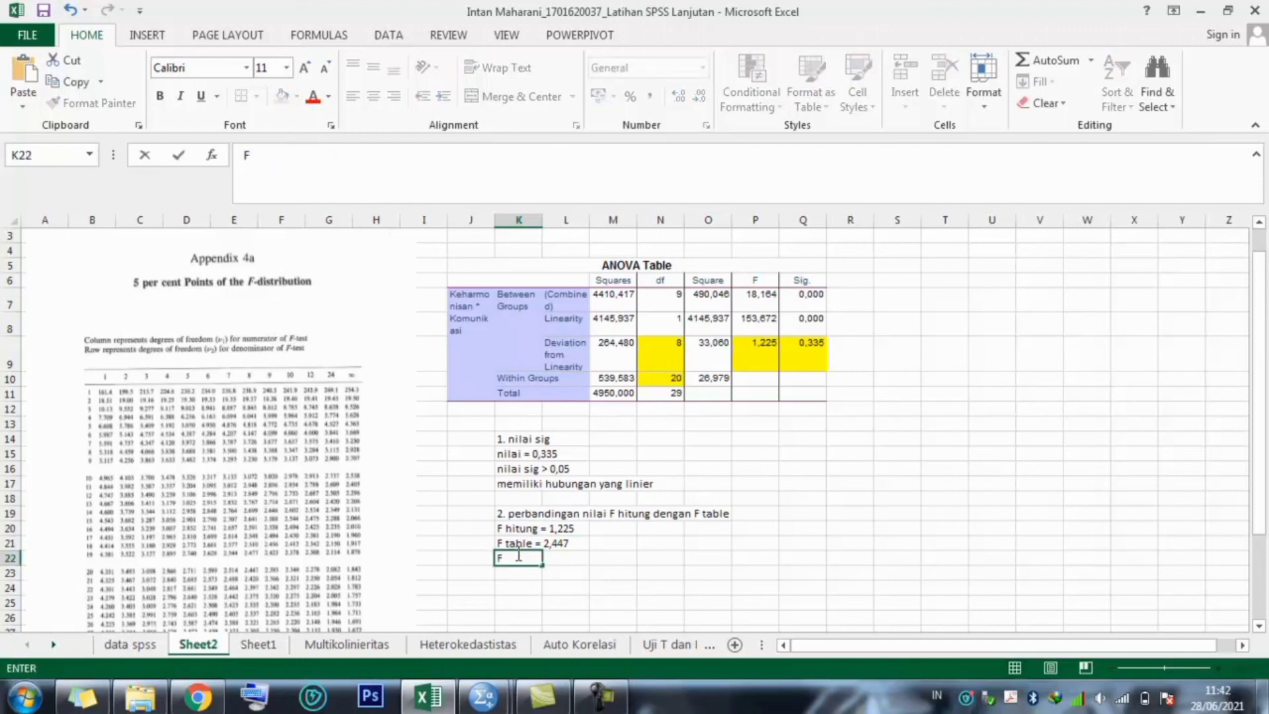
type("hitung ")
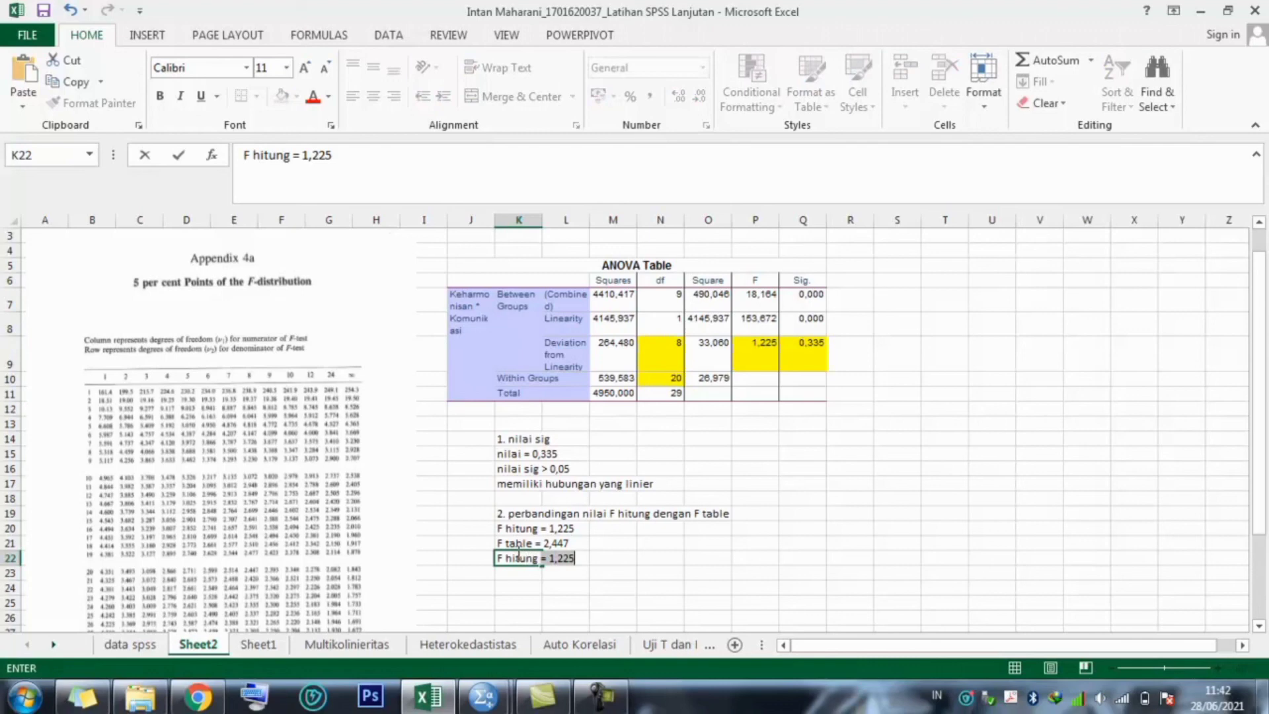
type("<")
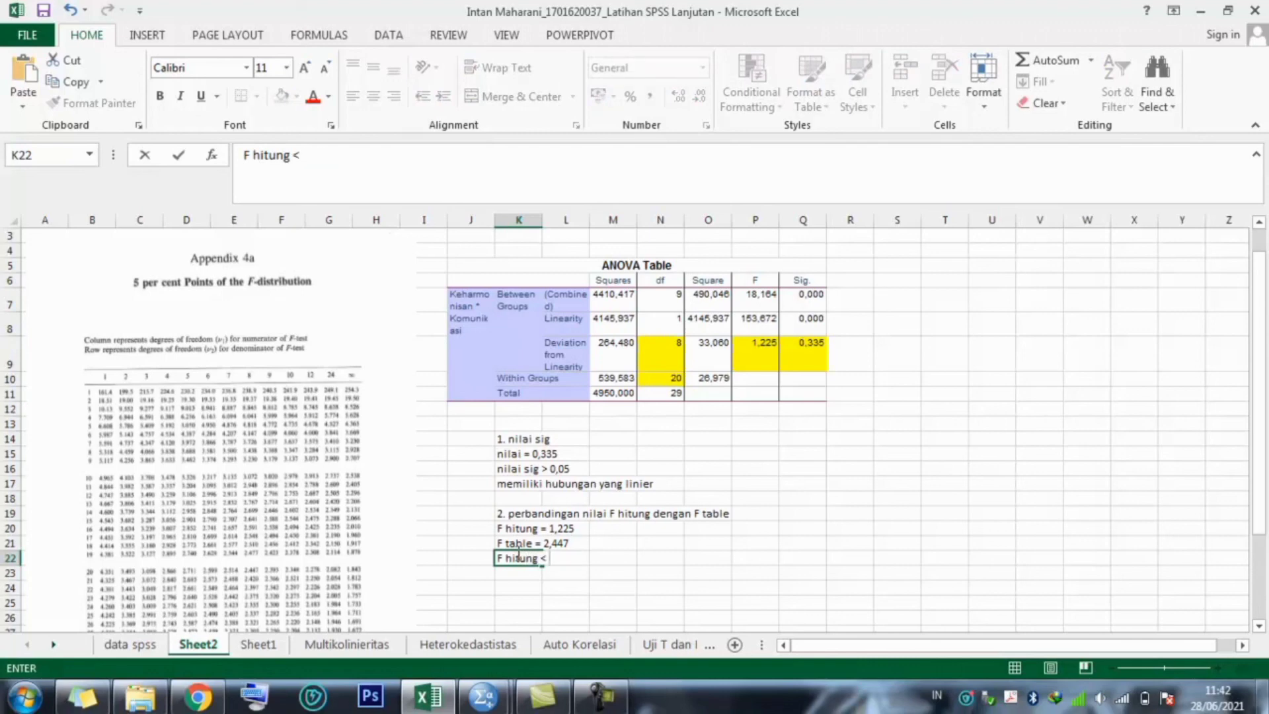
type(" F table")
key("Return")
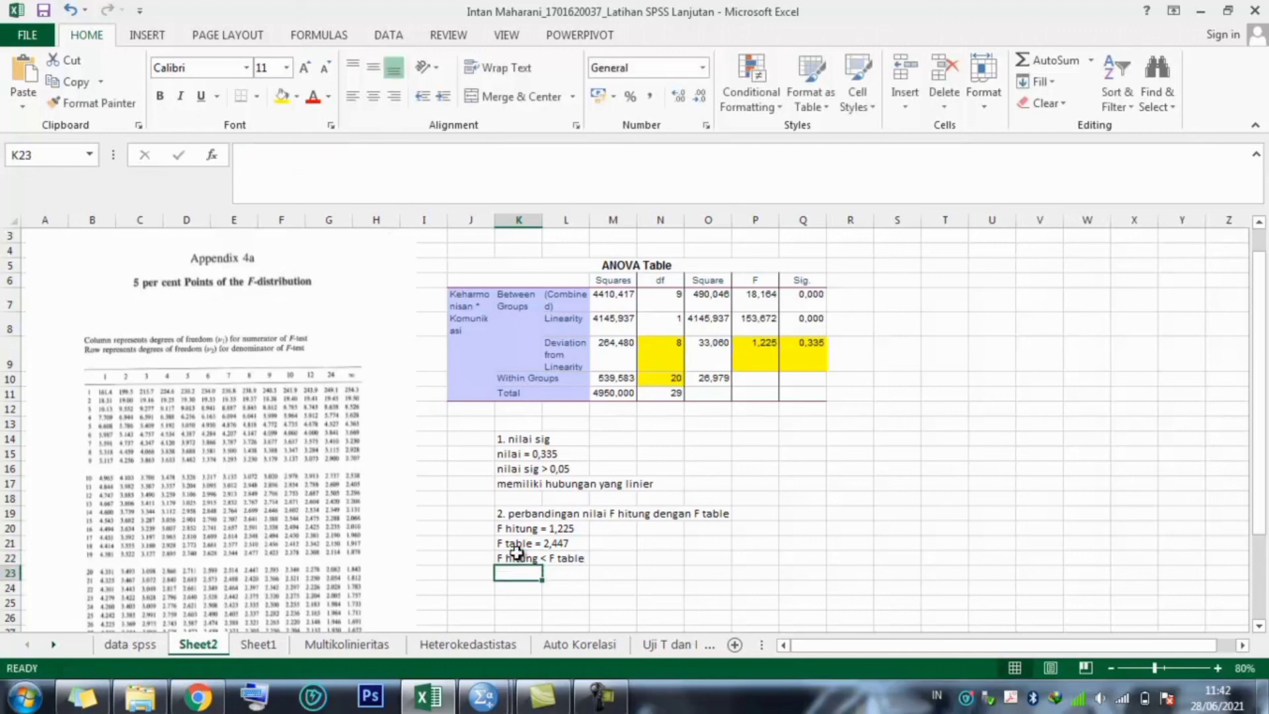
type("1,")
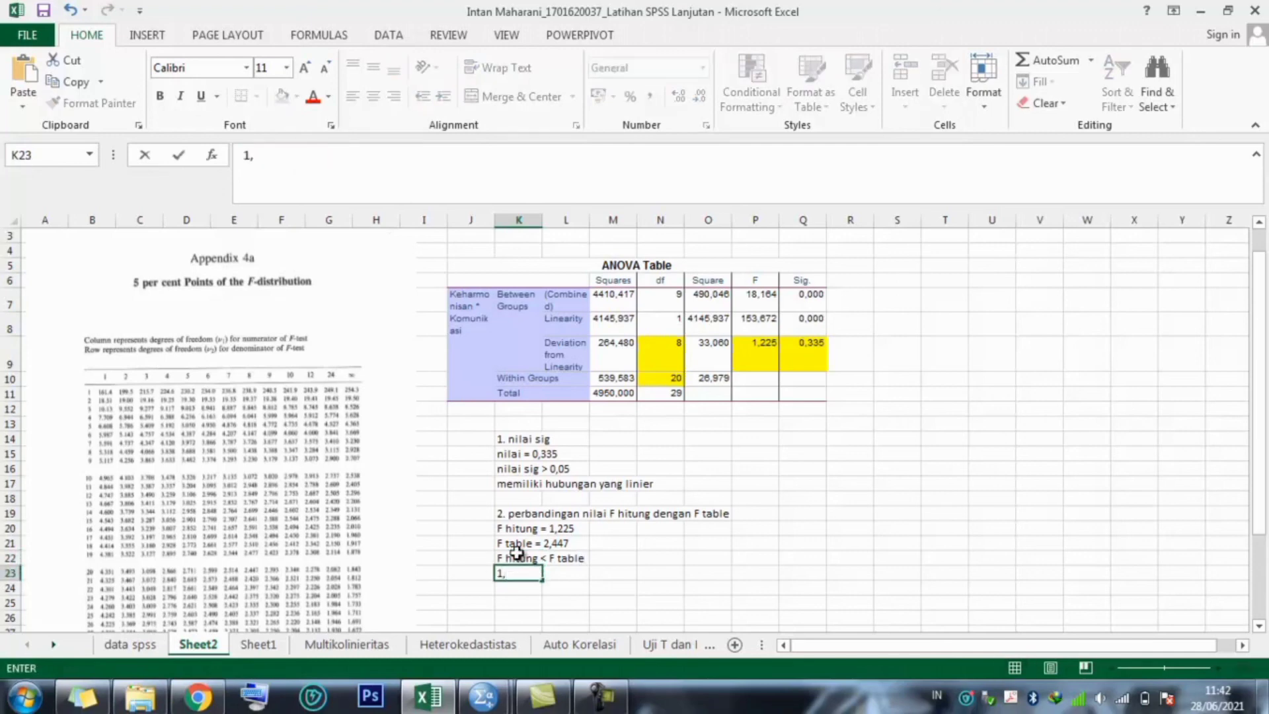
type("225 < 2,447")
key("Return")
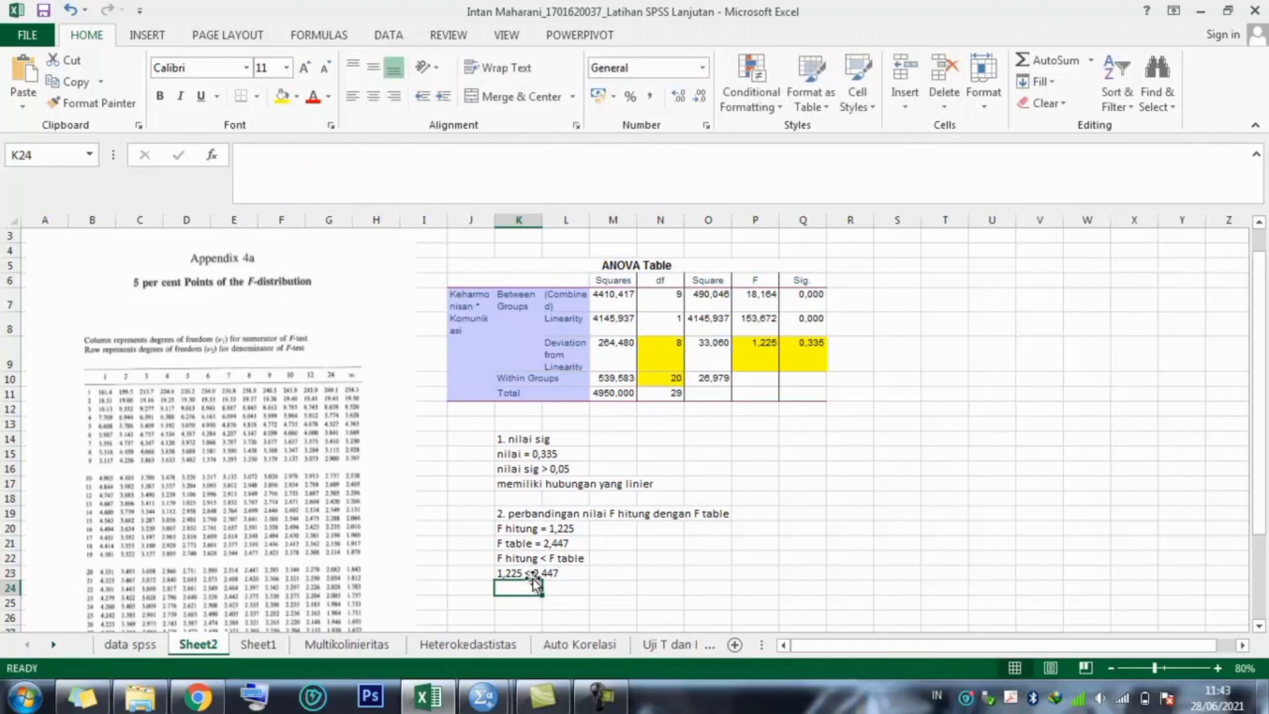
Enter the conclusion "memiliki hubungan yang linier" for the F comparison in cell K24.
type("me;")
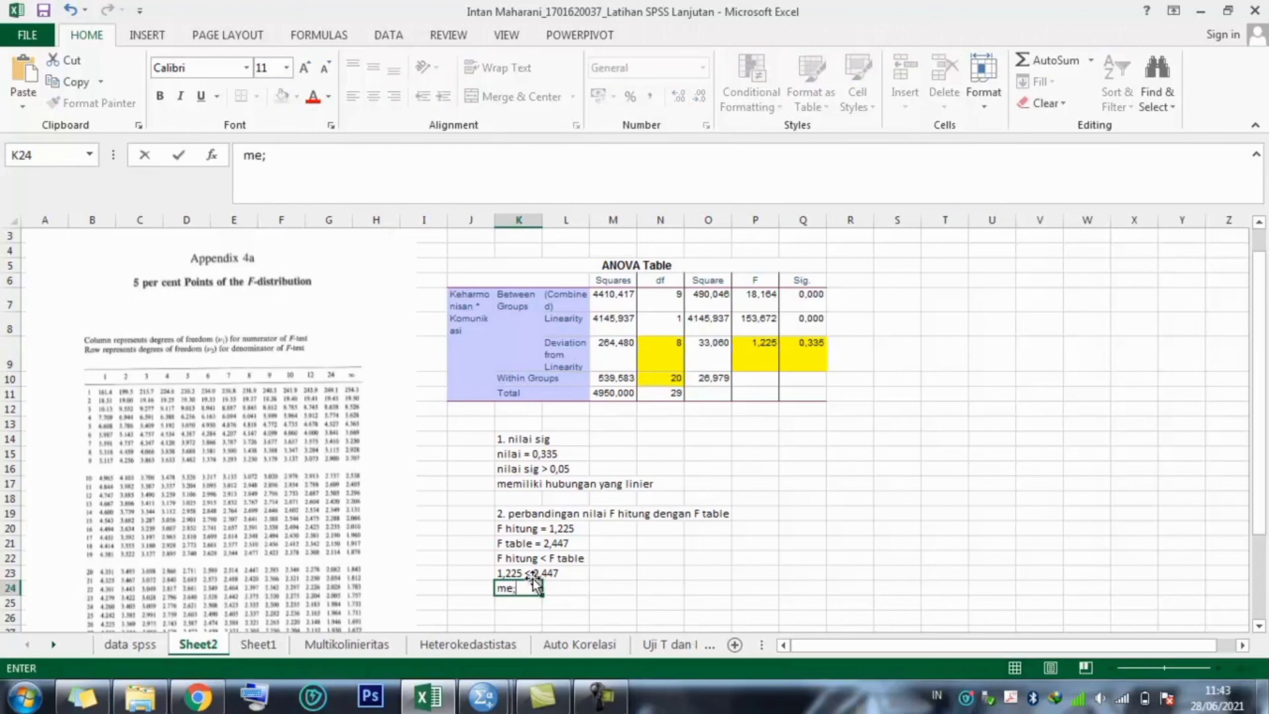
key("BackSpace")
type("liki")
key("BackSpace")
key("BackSpace")
key("BackSpace")
key("BackSpace")
type("miliki hubungan ")
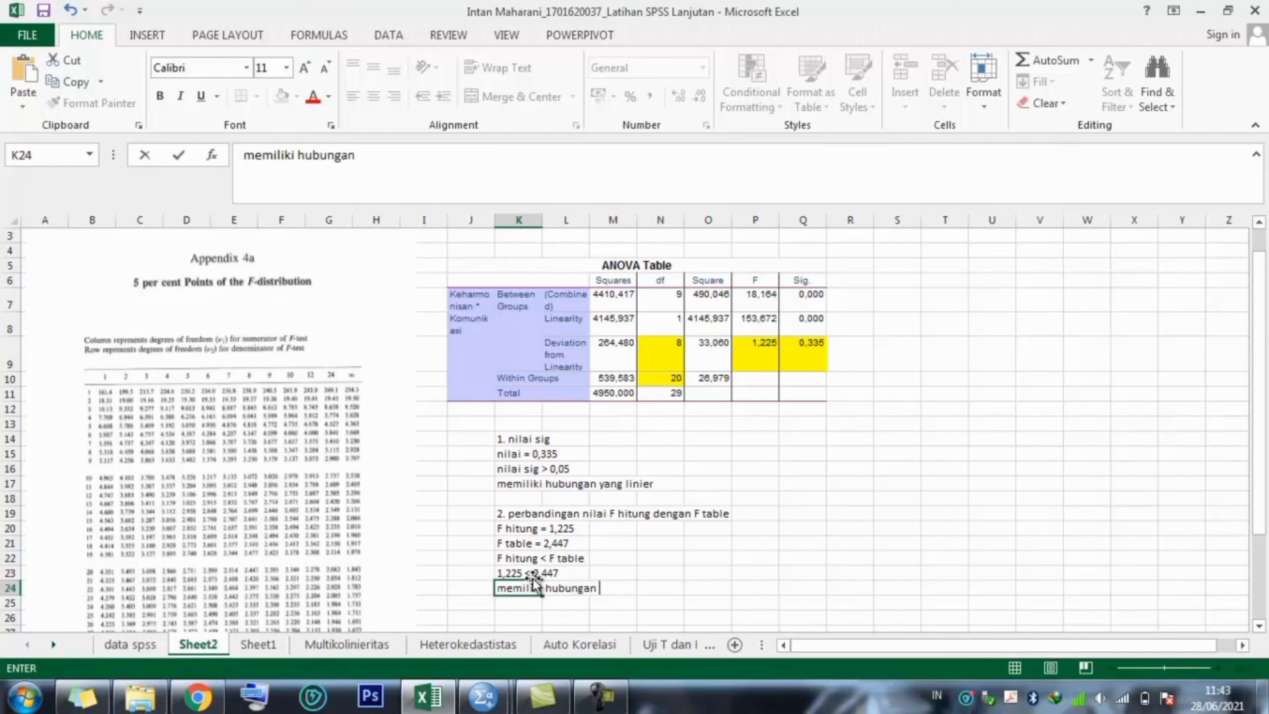
type("yang linier")
key("Return")
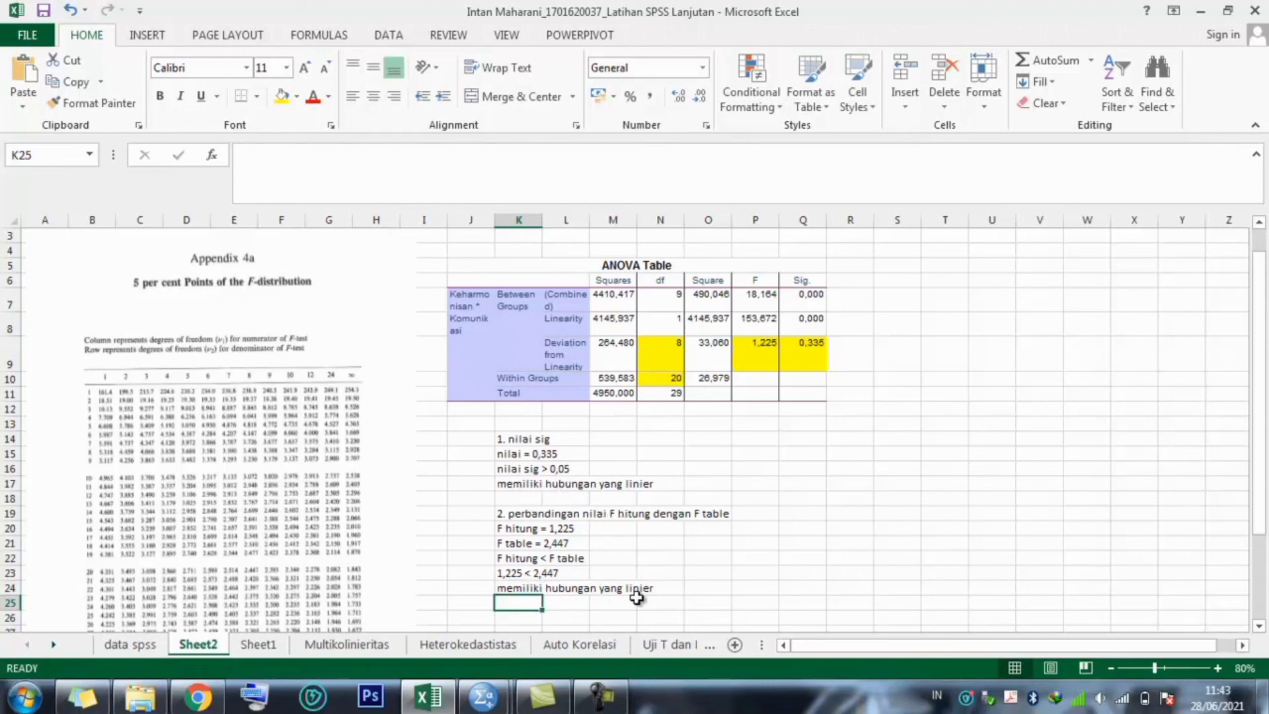
left_click(532, 587)
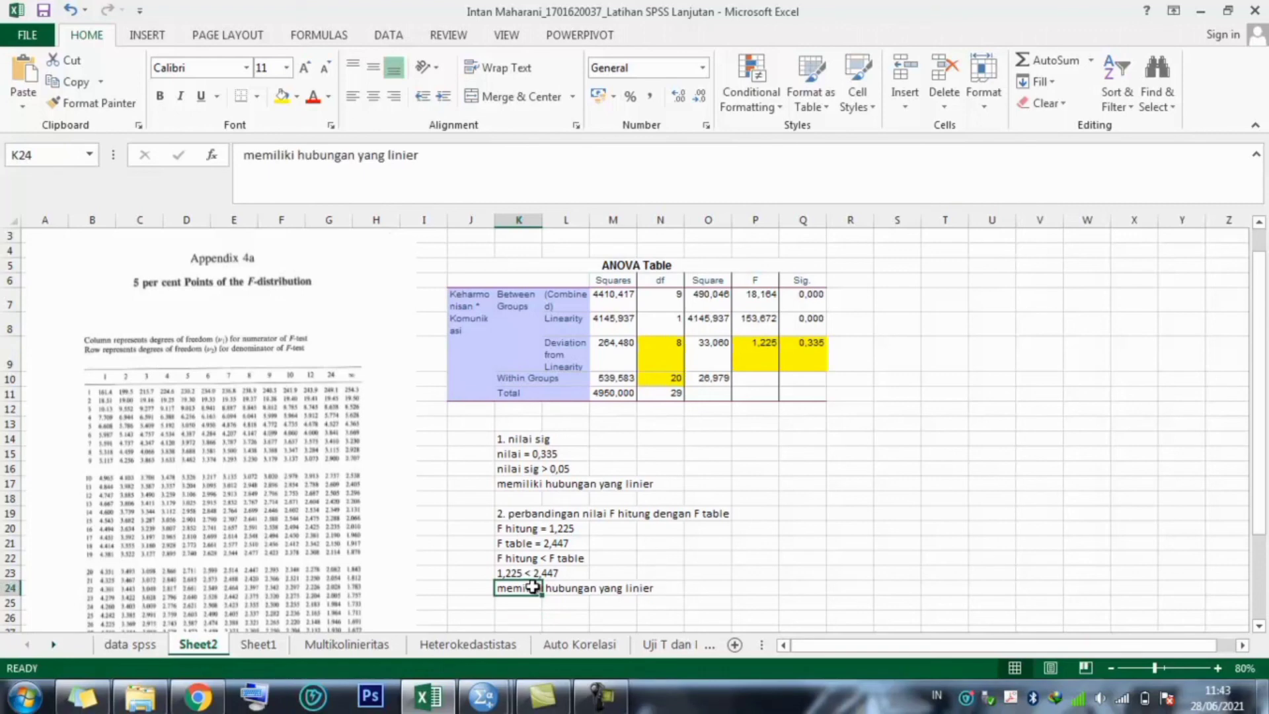
left_click(535, 603)
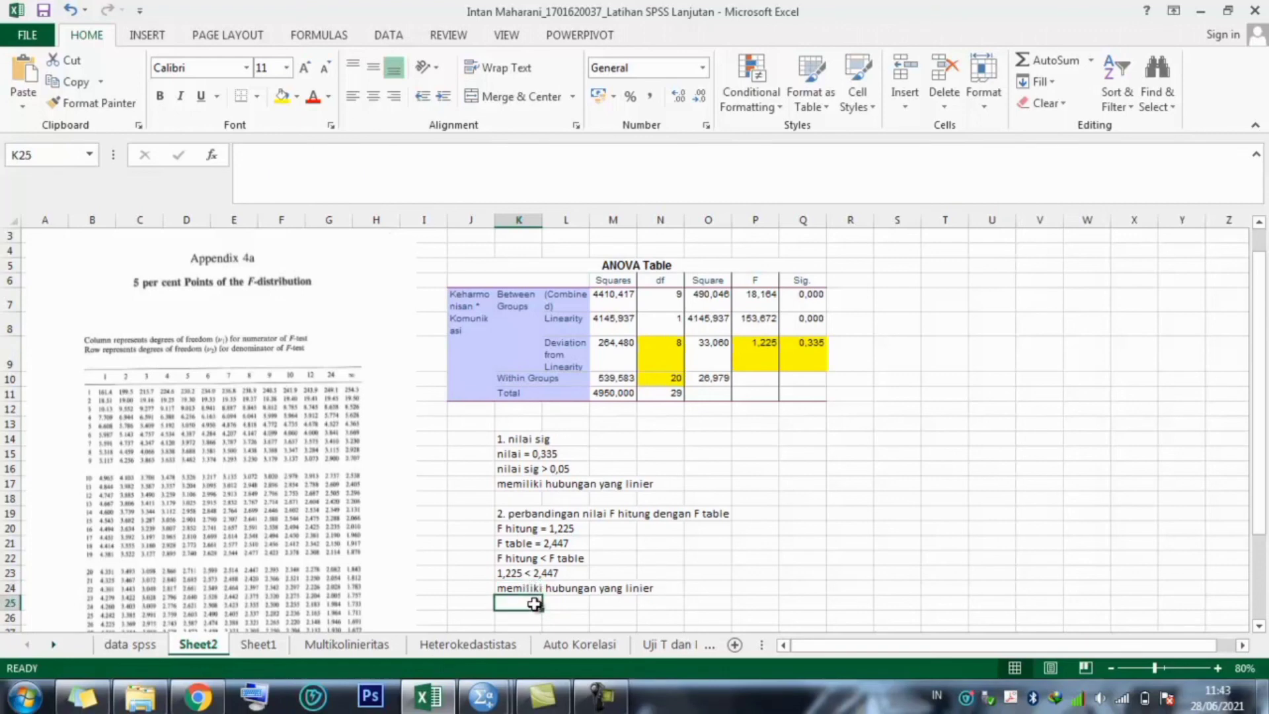